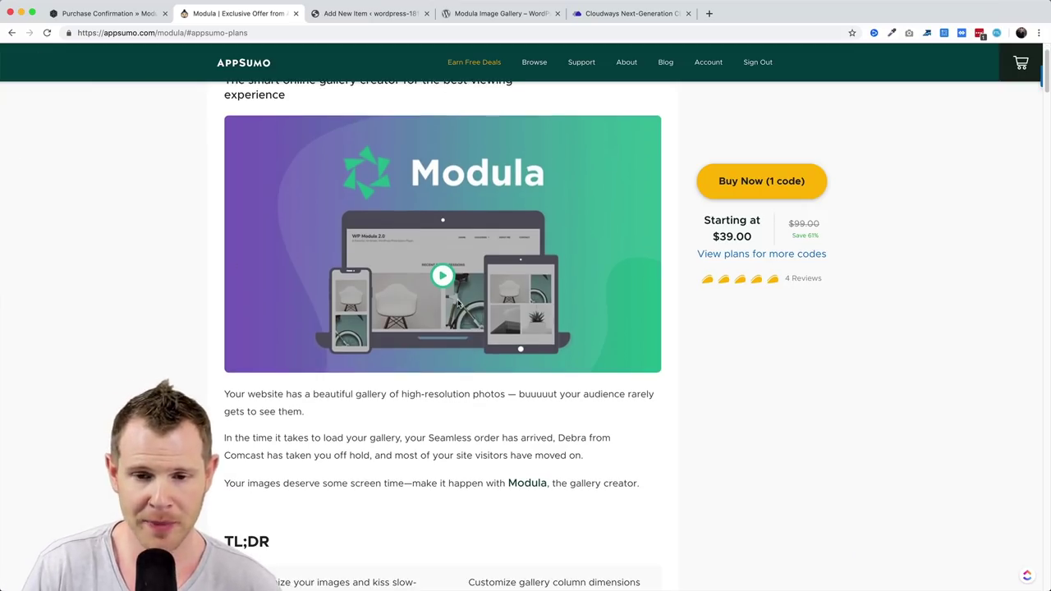
Examine the plans, included features and pricing of the Modula deal on AppSumo.
scroll(726, 250, "up", 1)
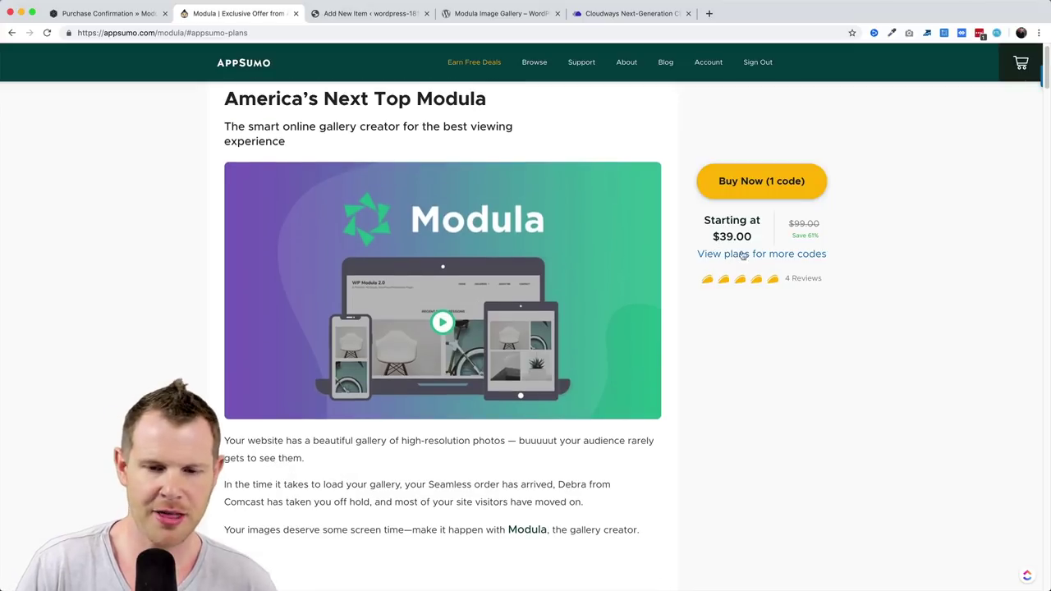
scroll(741, 253, "down", 7)
left_click(760, 254)
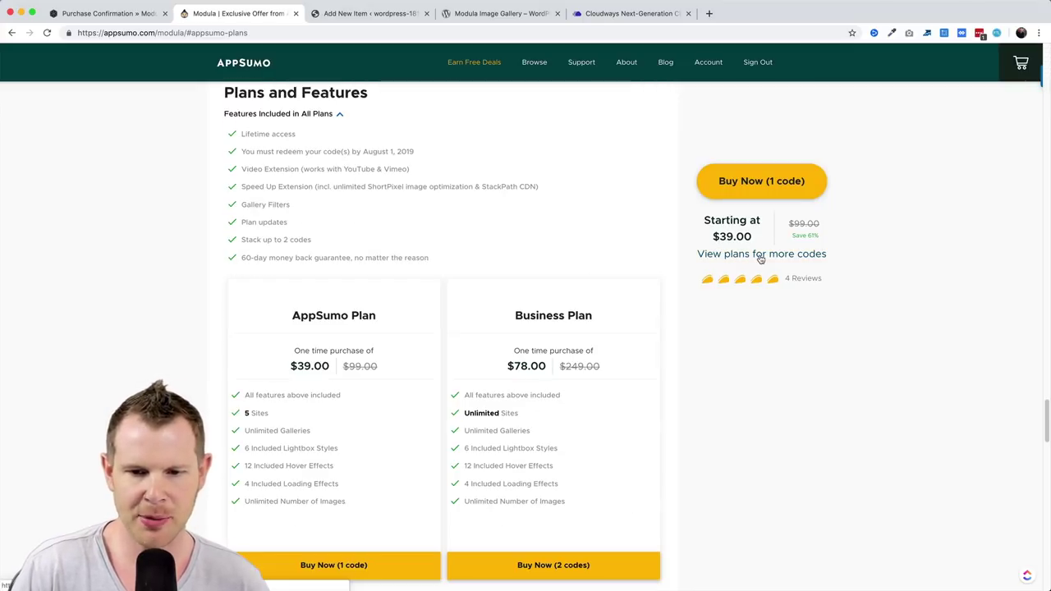
scroll(821, 452, "down", 2)
scroll(821, 452, "down", 1)
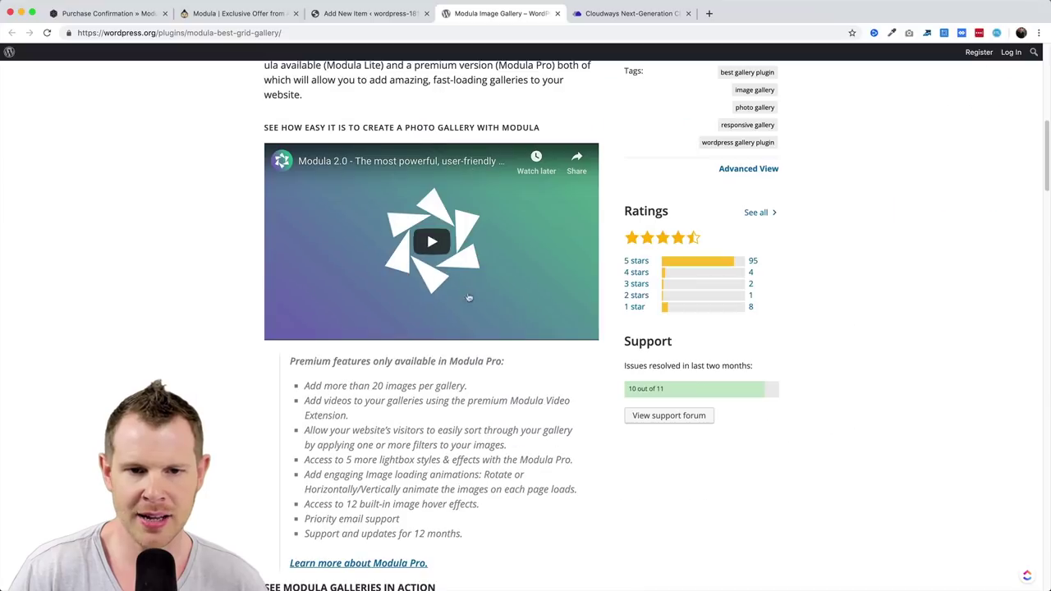
Review the Modula Image Gallery page on WordPress.org: plugin details, ratings and the premium features of Modula Pro.
scroll(468, 366, "up", 8)
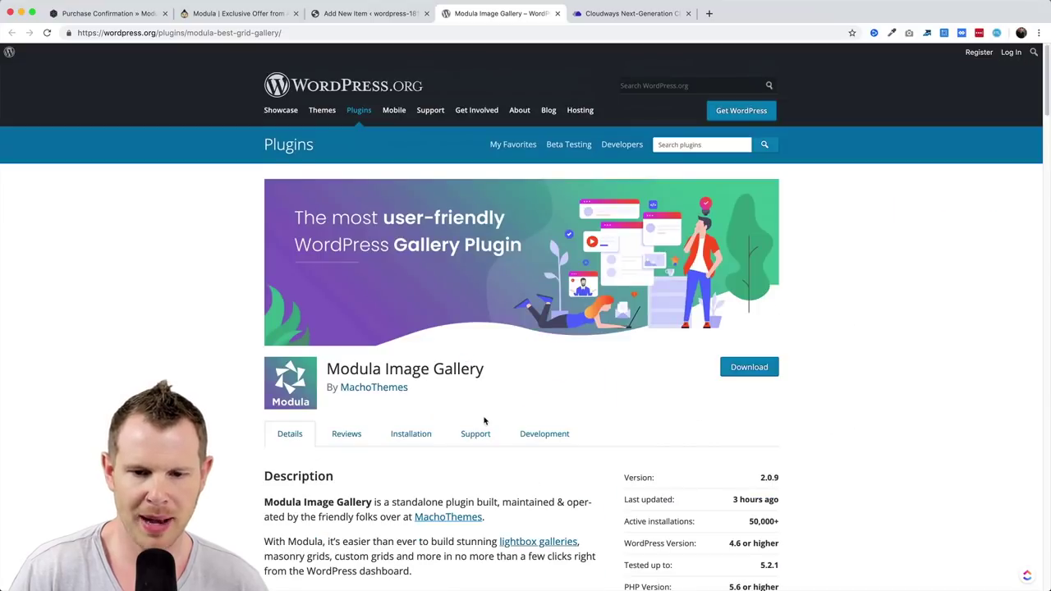
scroll(492, 423, "down", 3)
scroll(882, 441, "down", 2)
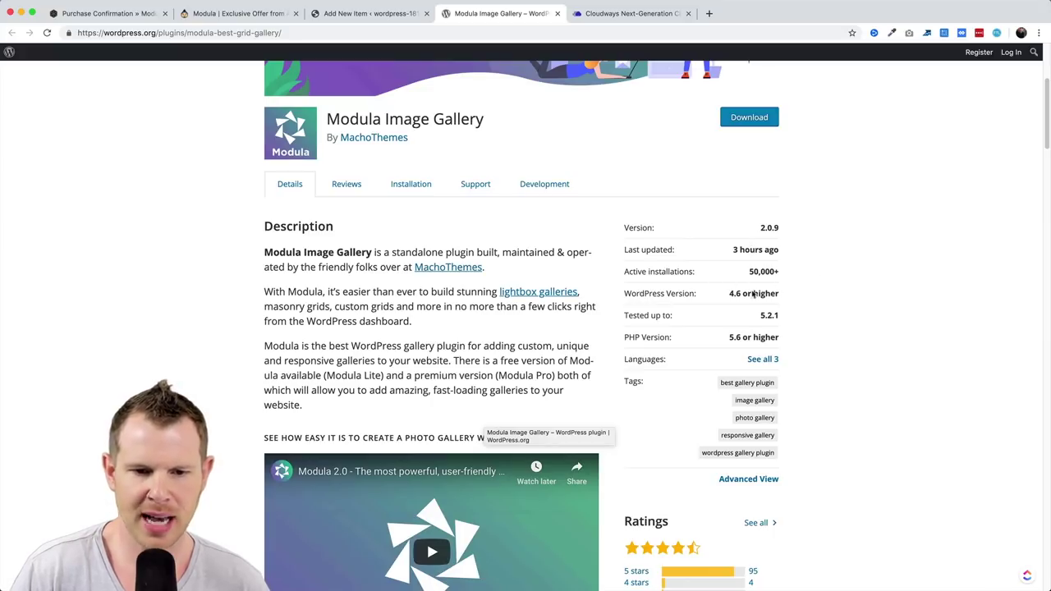
scroll(824, 350, "down", 3)
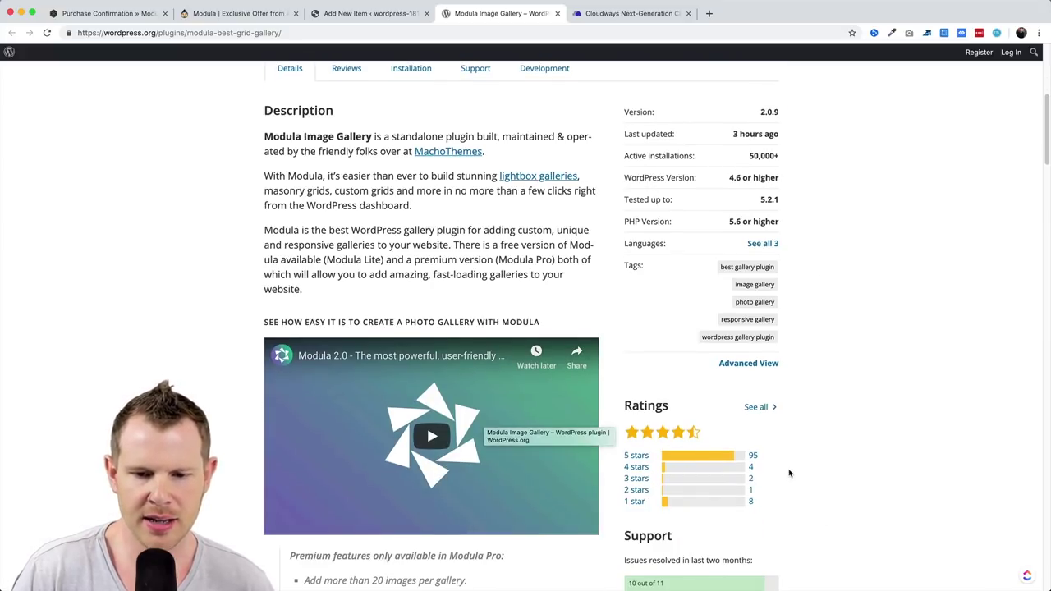
scroll(789, 473, "down", 1)
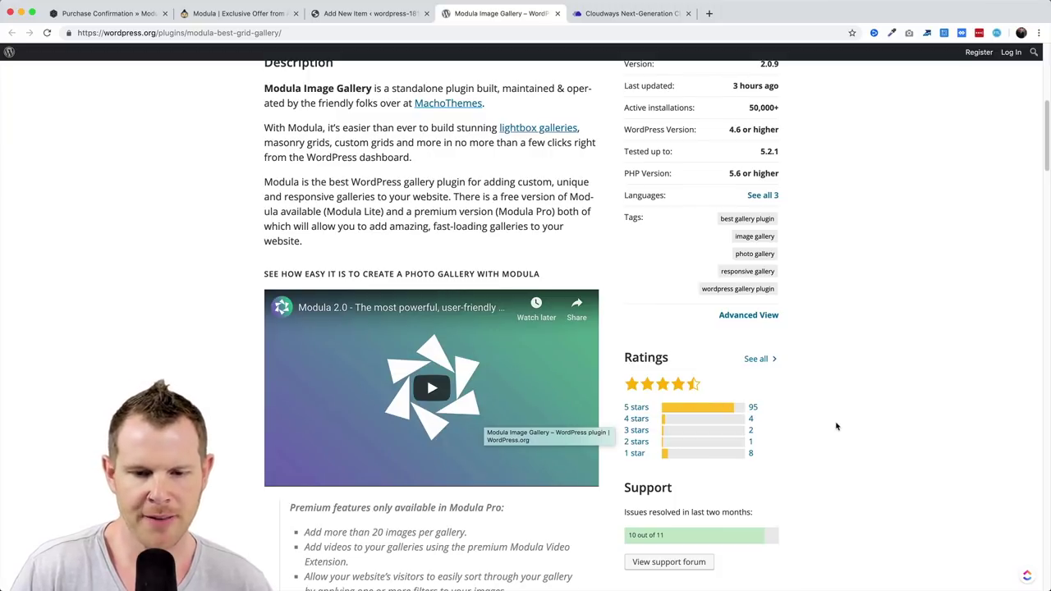
scroll(836, 426, "down", 5)
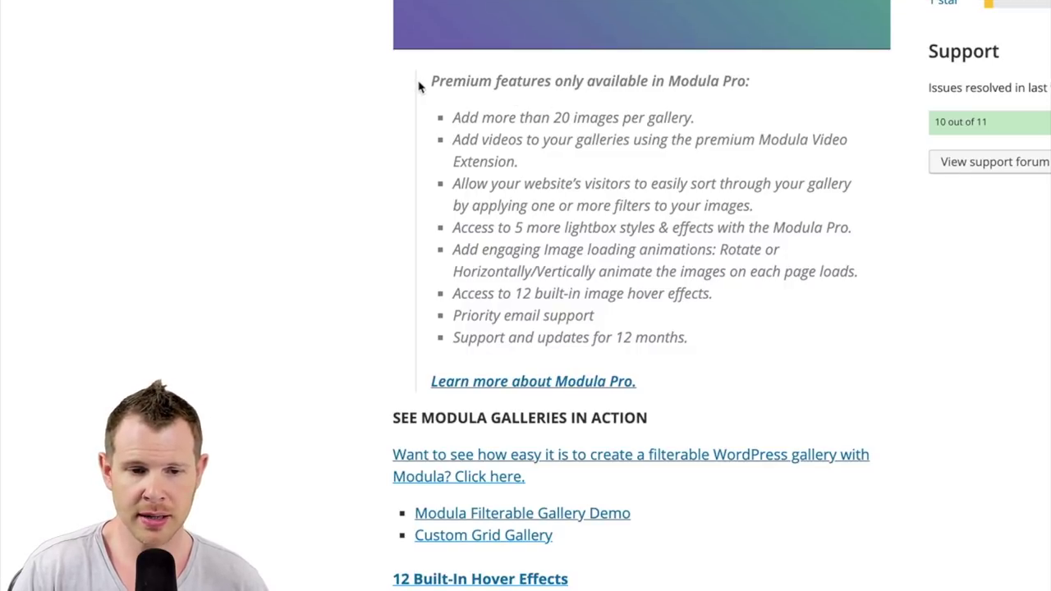
left_click_drag(430, 82, 531, 80)
left_click_drag(552, 117, 639, 117)
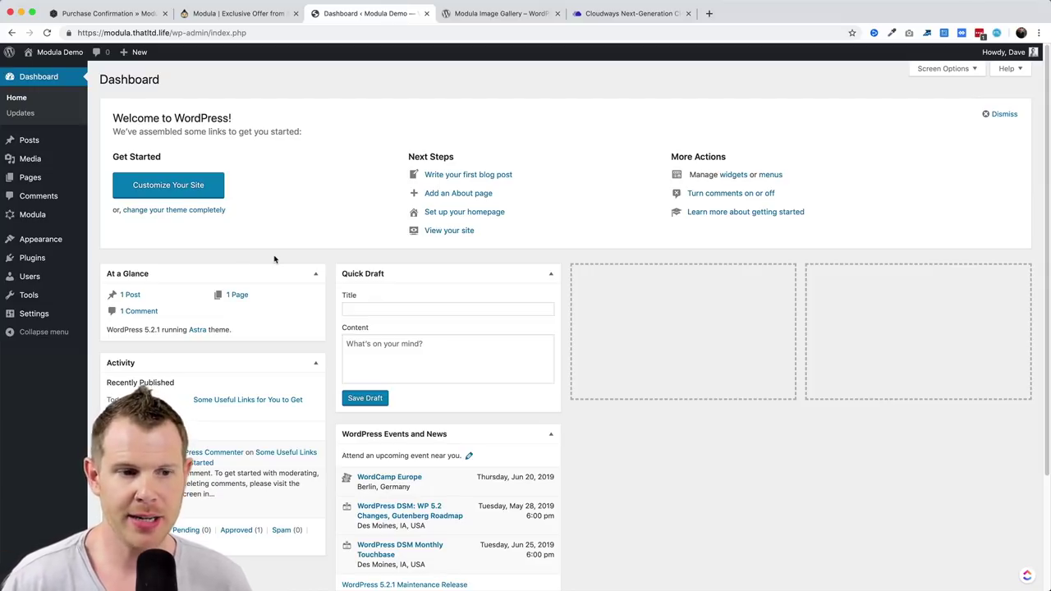
In the Modula Demo site's WordPress admin, check the current theme and the installed Modula plugins.
mouse_move(64, 243)
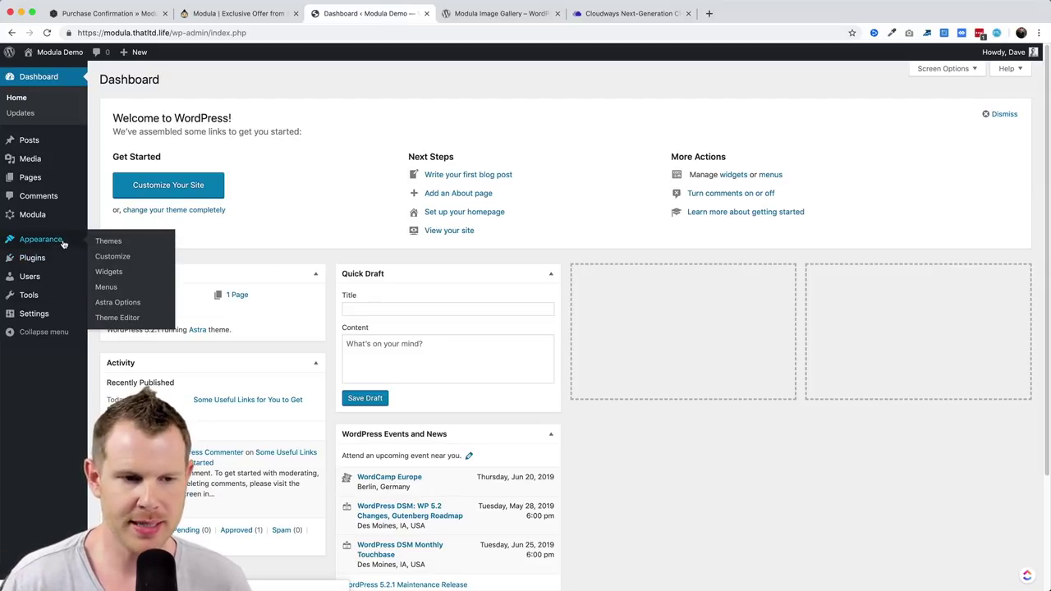
left_click(107, 241)
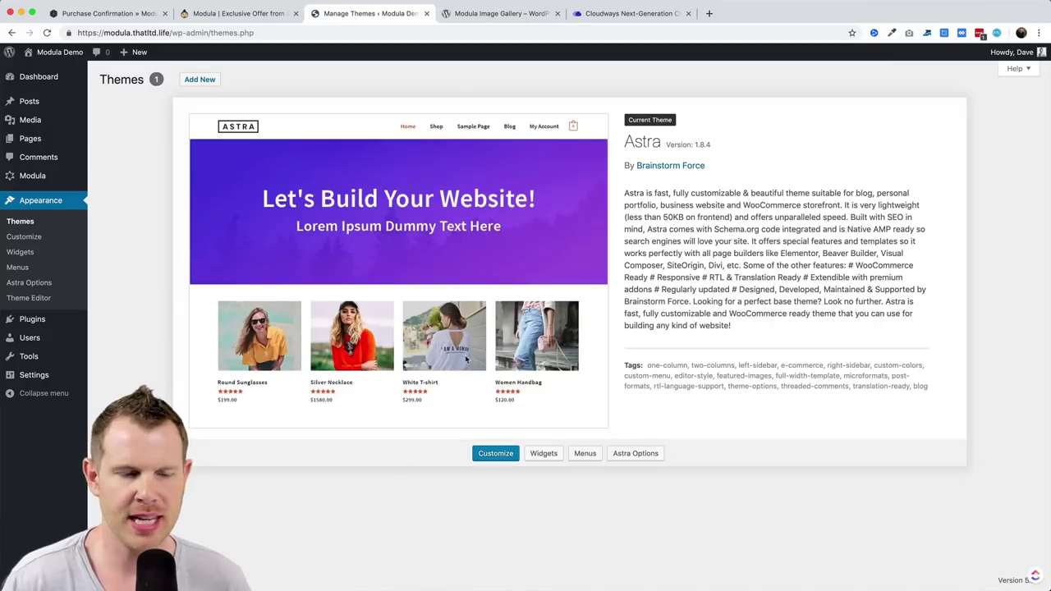
left_click(33, 318)
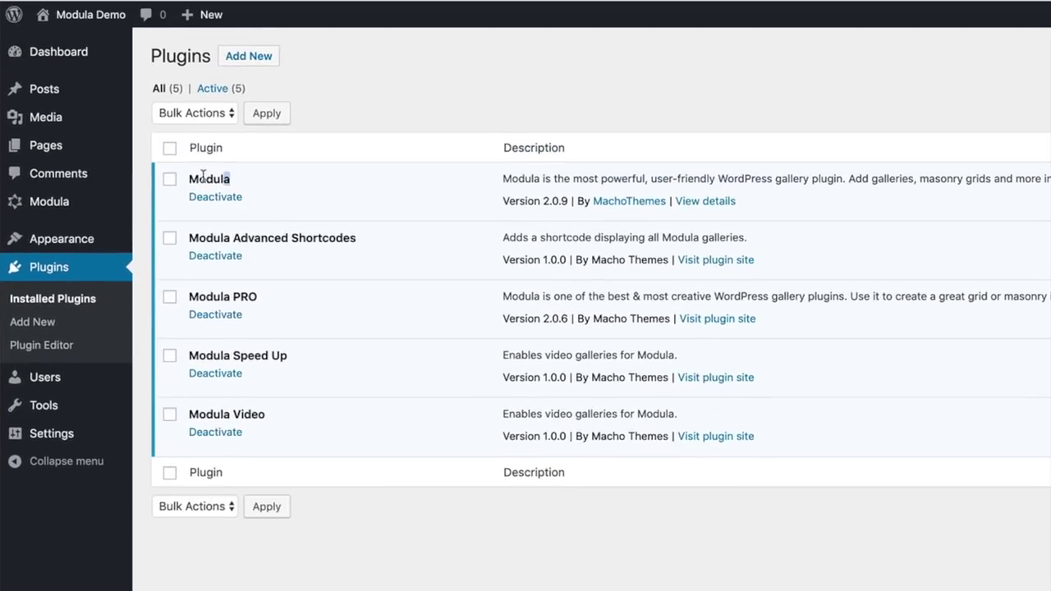
left_click_drag(229, 179, 192, 176)
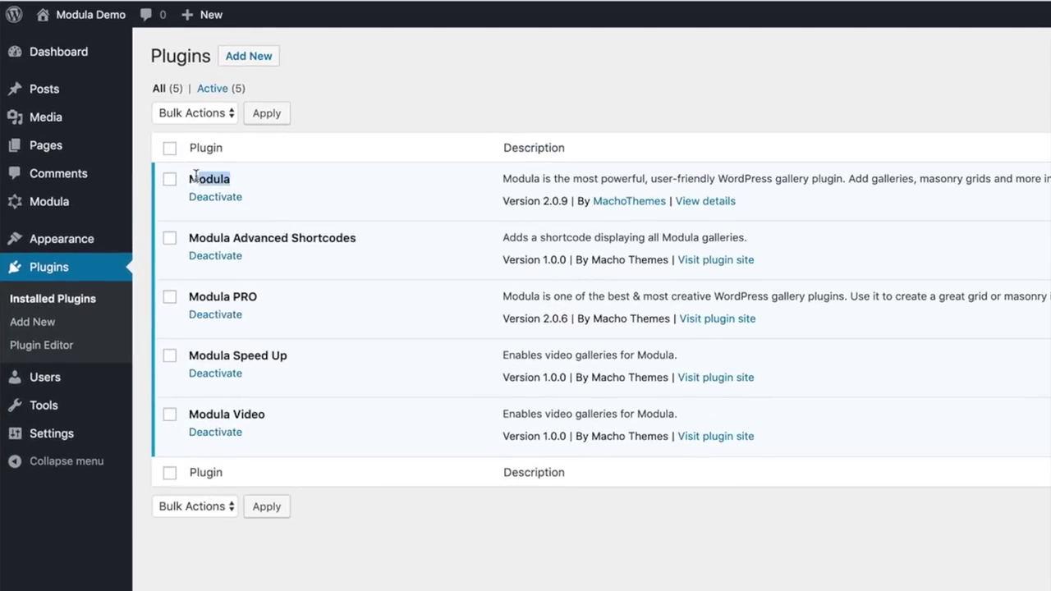
left_click(242, 173)
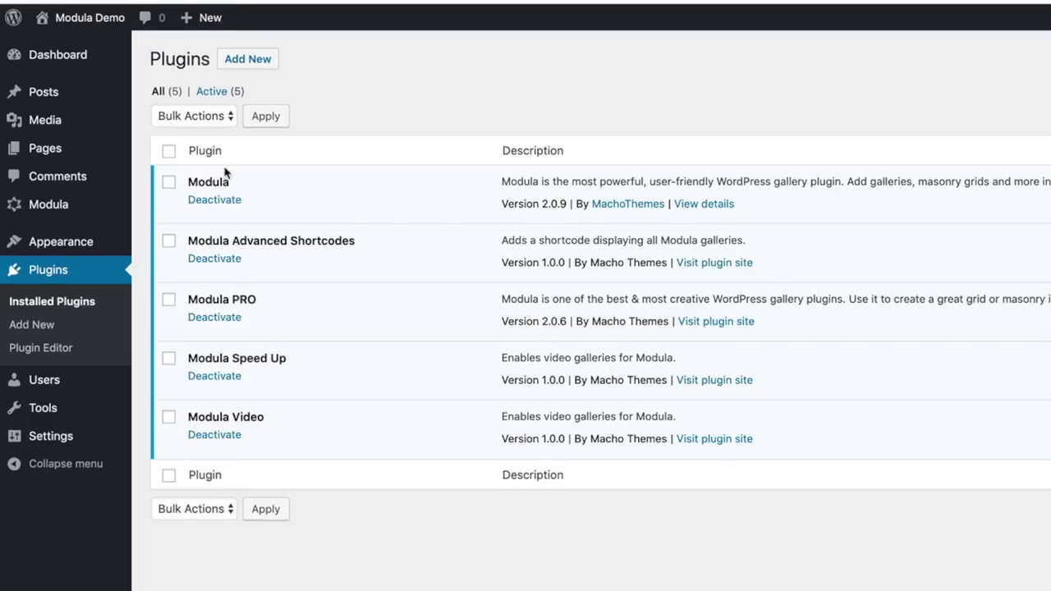
View the Modula galleries list, and return to the installed plugins to point out Modula Speed Up.
left_click(51, 212)
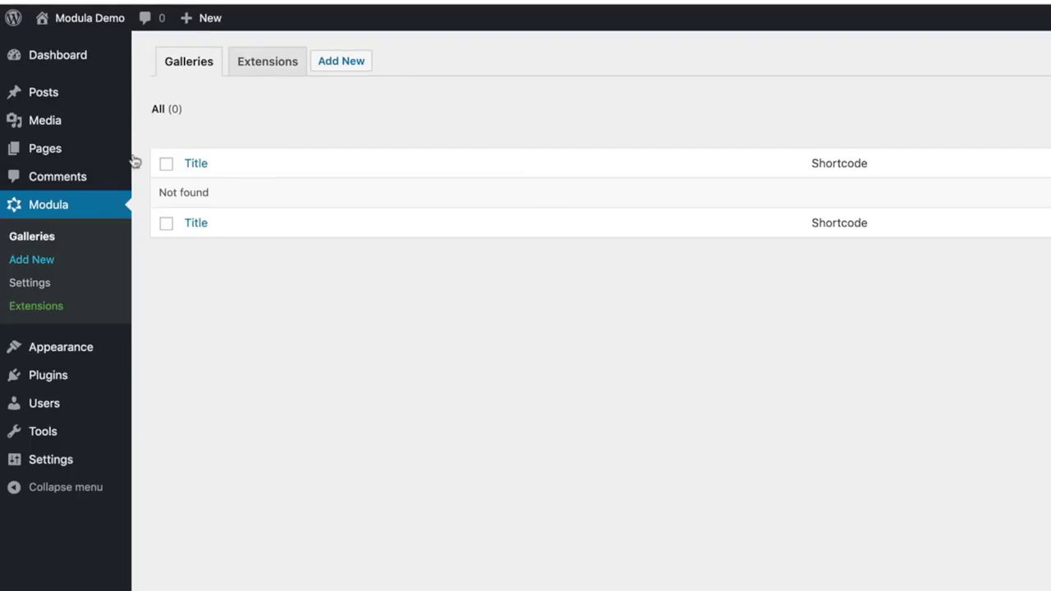
left_click(50, 374)
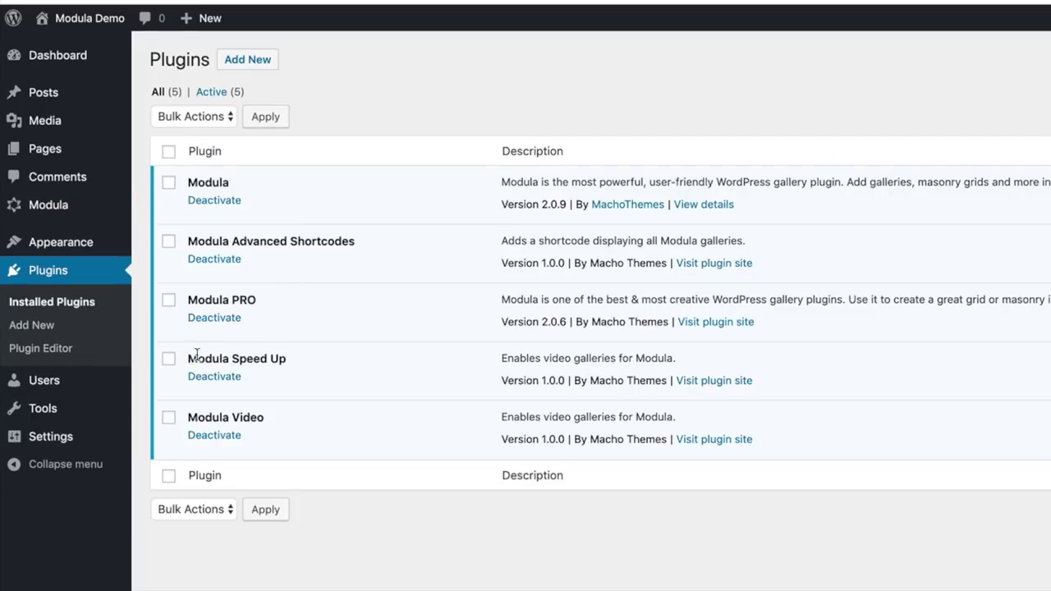
left_click_drag(187, 358, 288, 358)
left_click(317, 371)
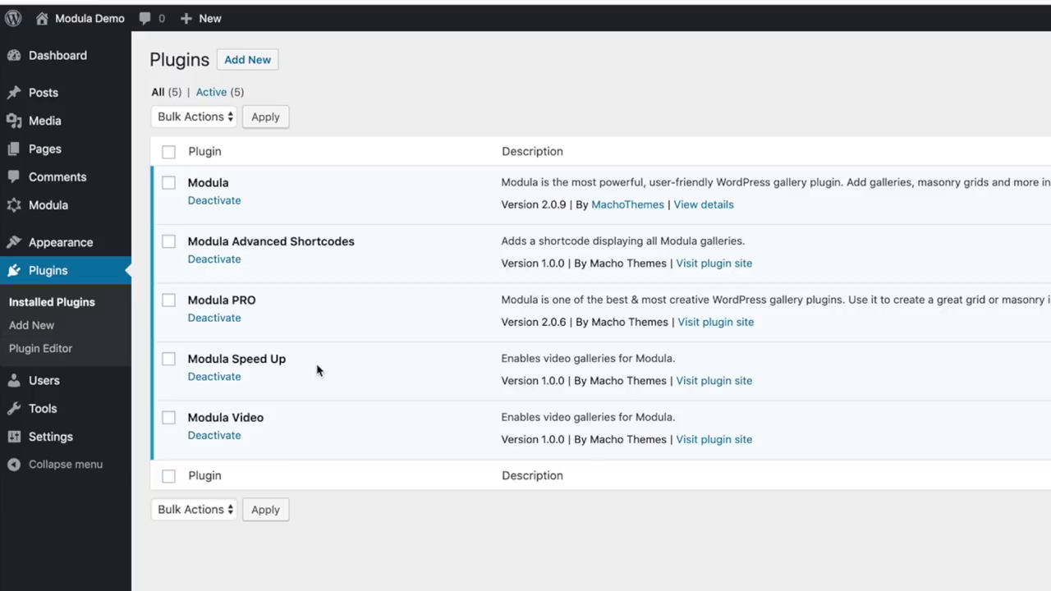
Create a new Modula gallery titled "That LTD Life" and upload all the JPG images from the LTD Thumb folder.
mouse_move(37, 201)
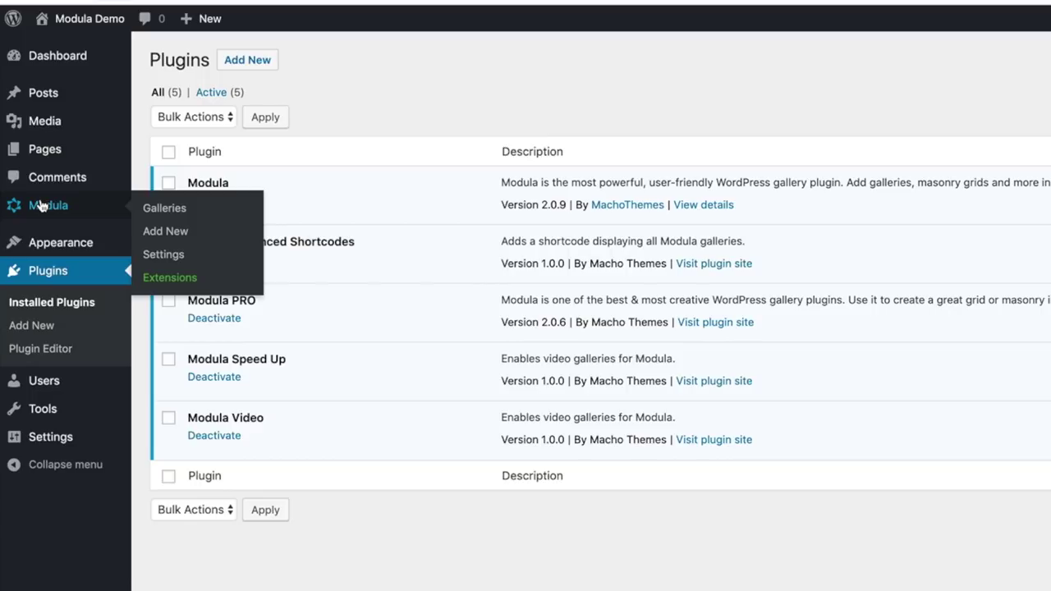
left_click(41, 205)
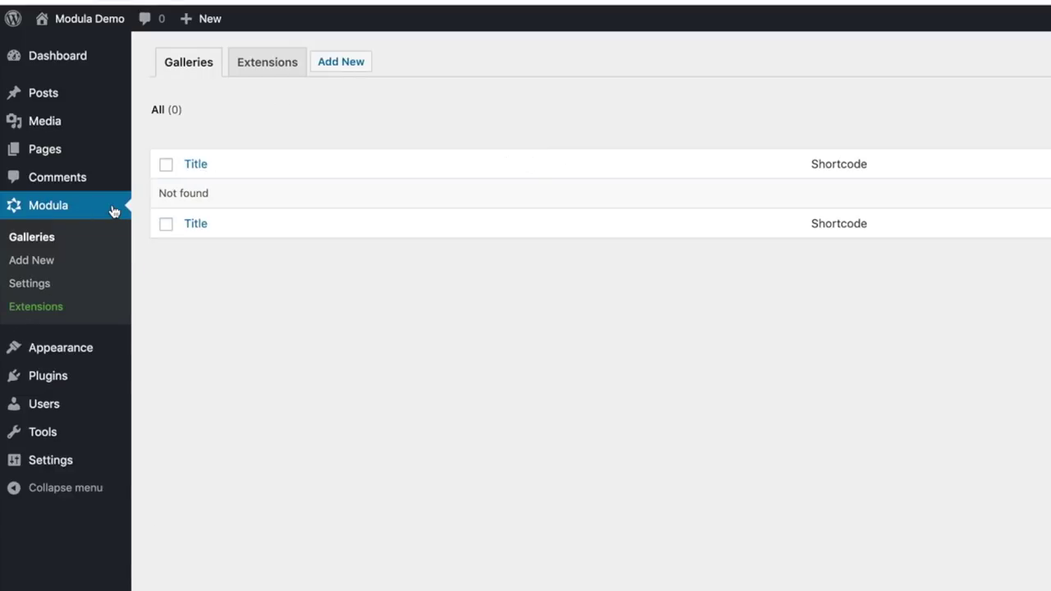
left_click(338, 62)
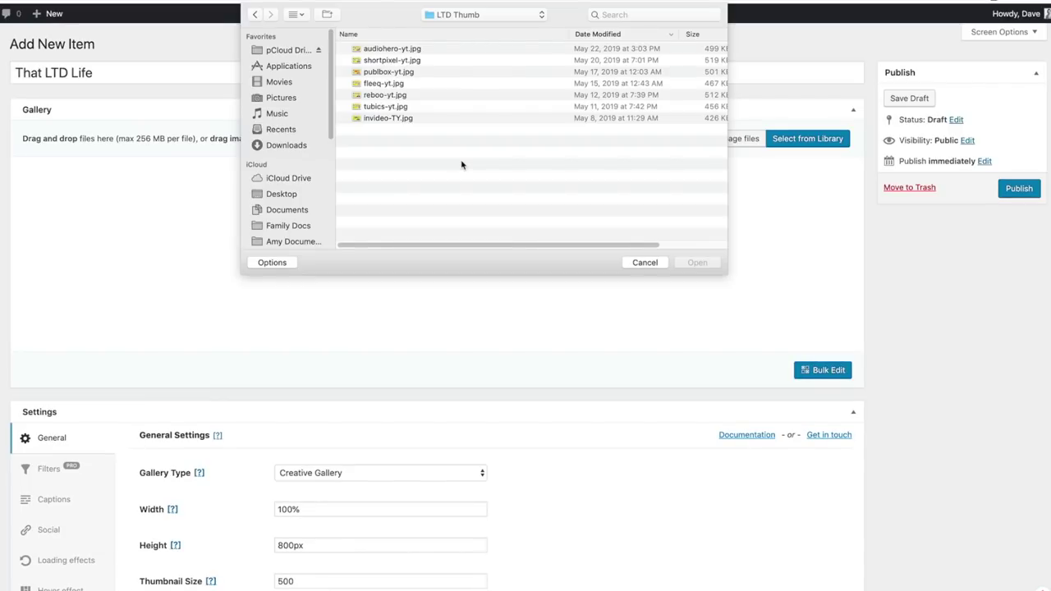
left_click_drag(422, 135, 383, 52)
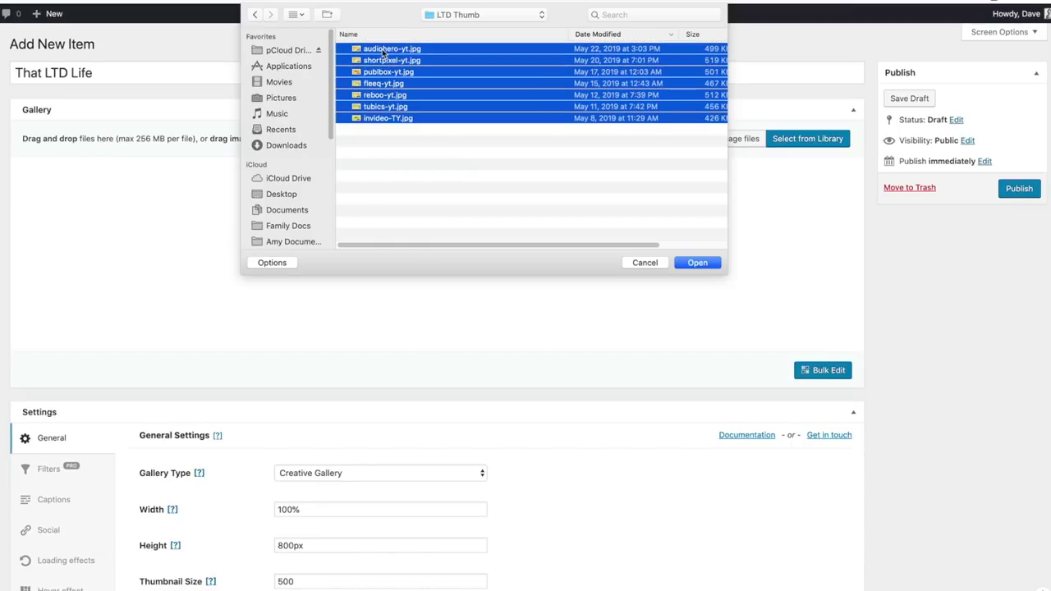
left_click(697, 263)
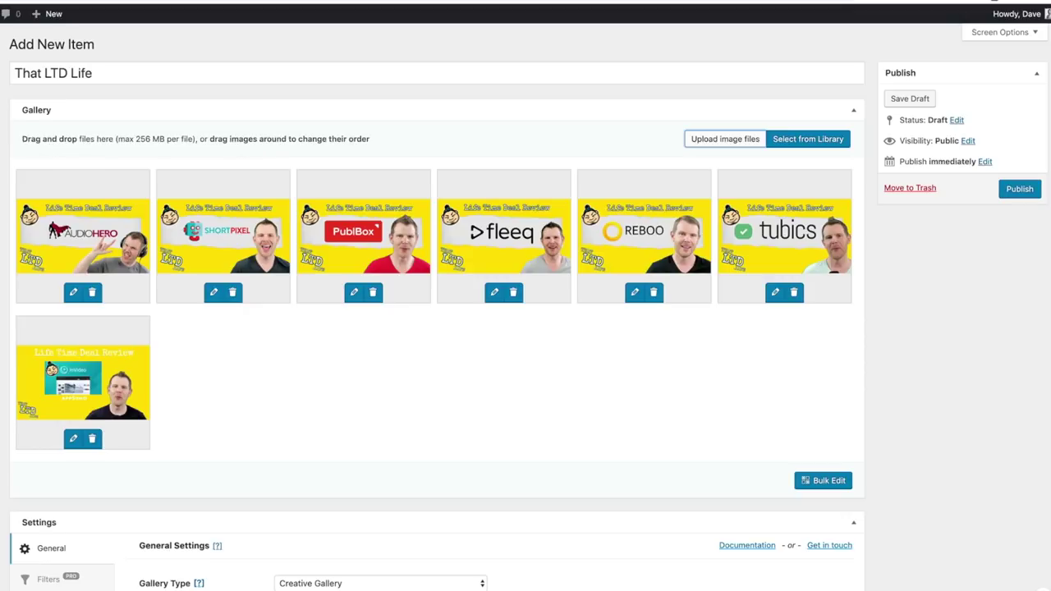
Publish the gallery and copy its shortcode.
left_click(1018, 188)
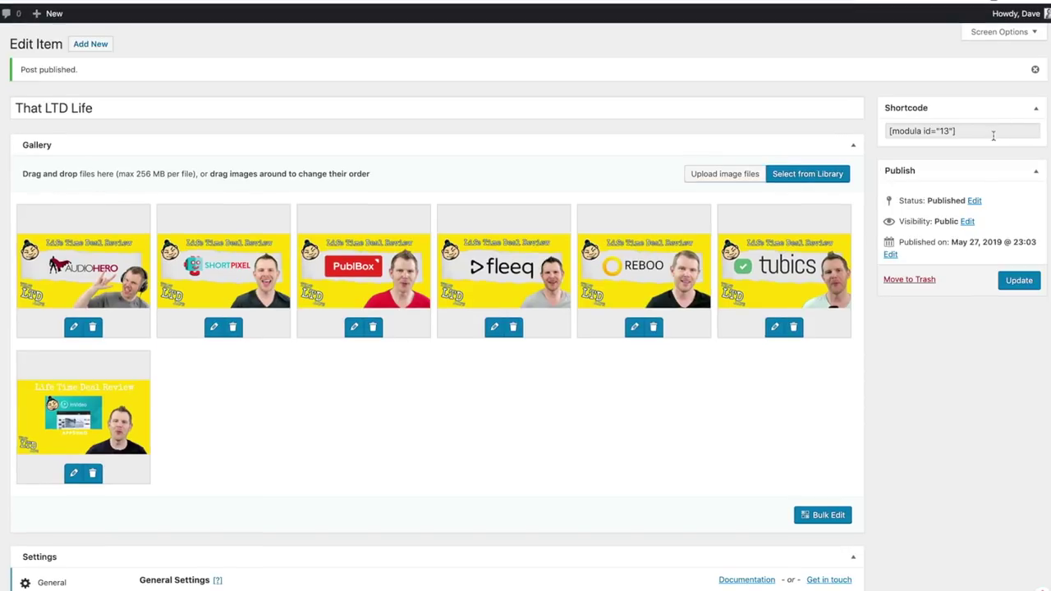
left_click_drag(993, 136, 886, 123)
key("ctrl+c")
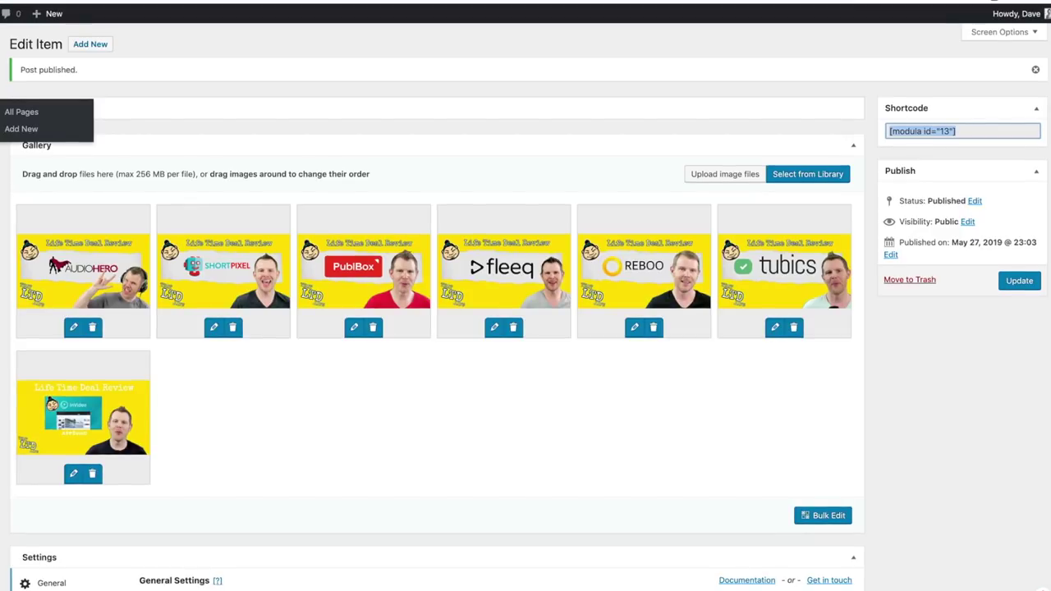
Add a new page titled "Gallery Test" containing the shortcode [modula id="13"], and publish it.
left_click(29, 132)
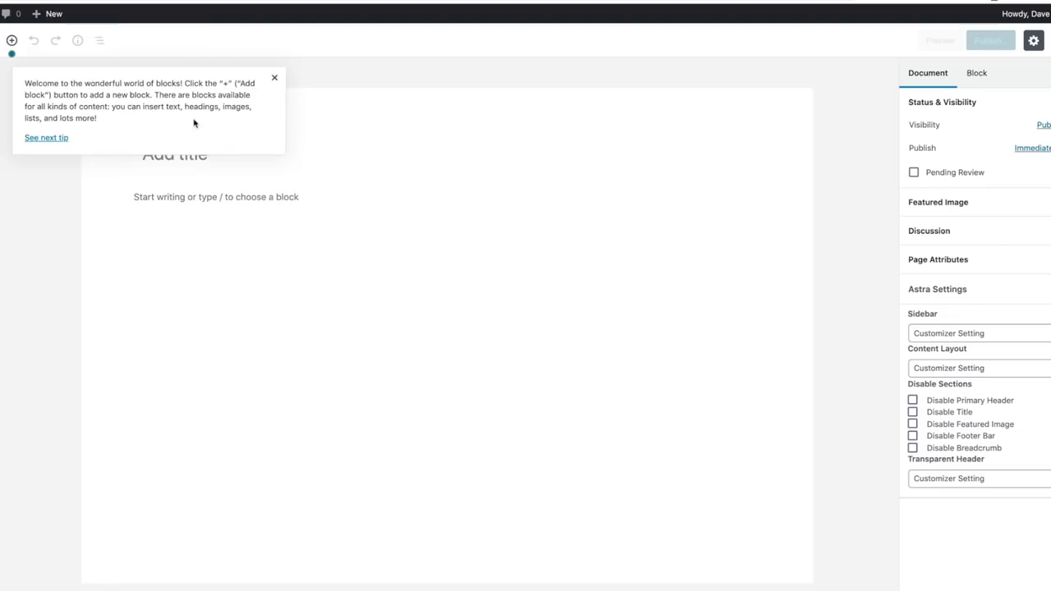
left_click(241, 198)
key("ctrl+v")
left_click(313, 158)
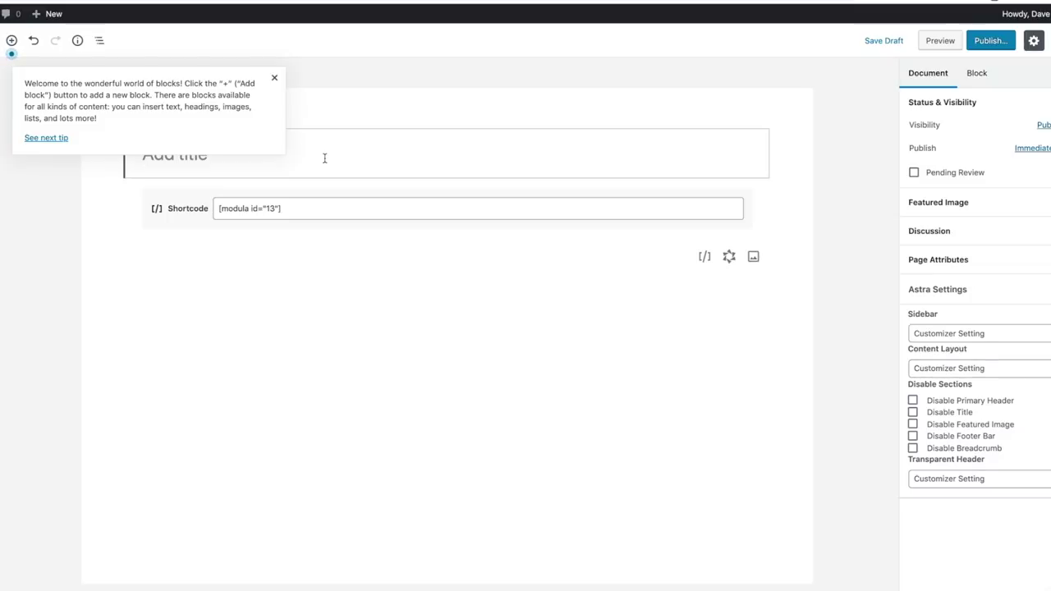
type("Gallery")
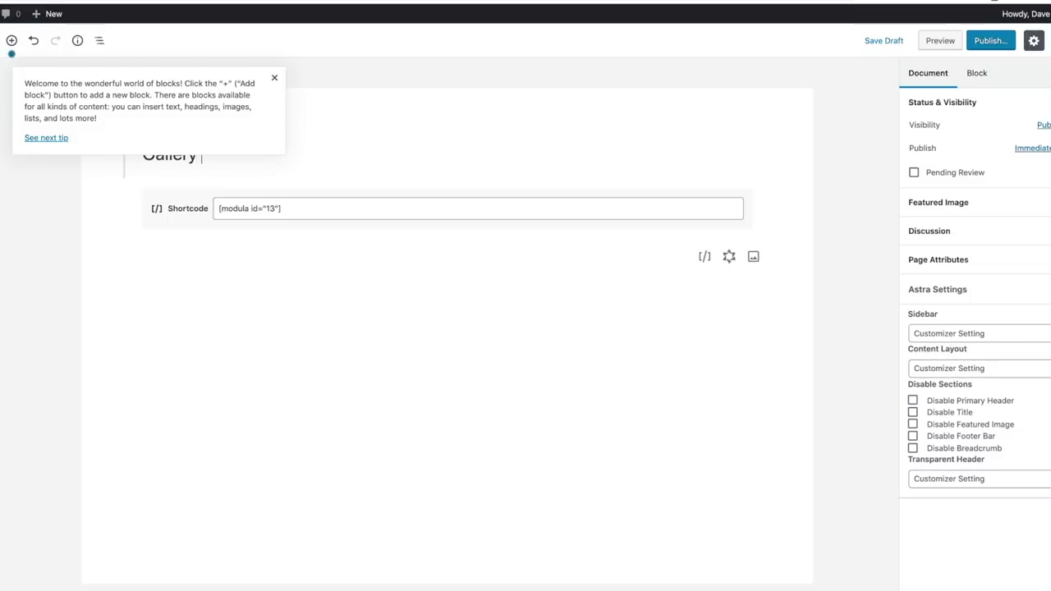
type(" Te")
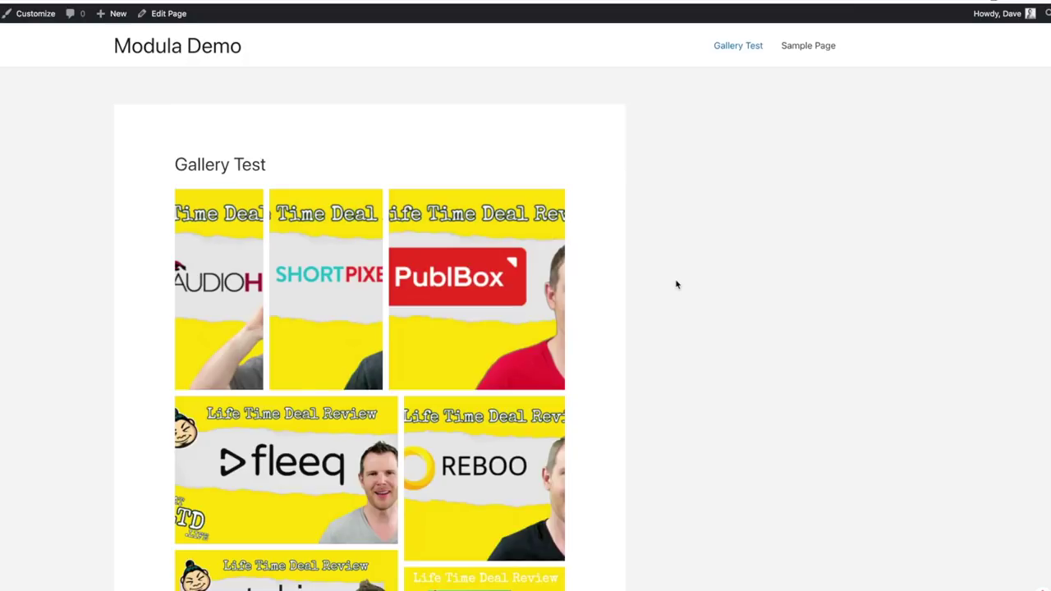
Inspect the gallery layout on the live Gallery Test page and browse its images in the lightbox, starting from PublBox.
scroll(492, 328, "down", 5)
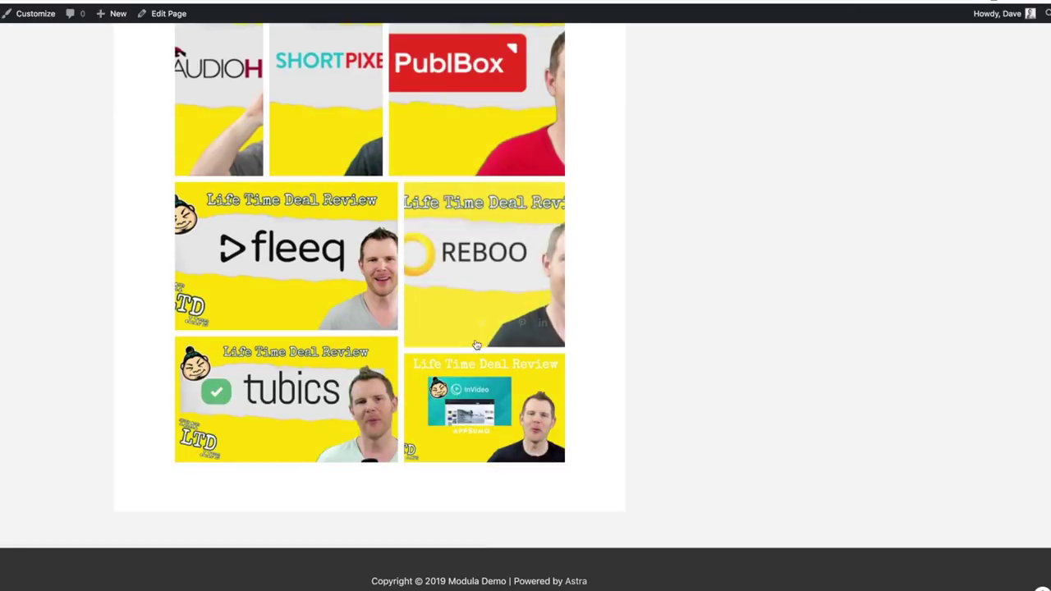
scroll(476, 344, "up", 5)
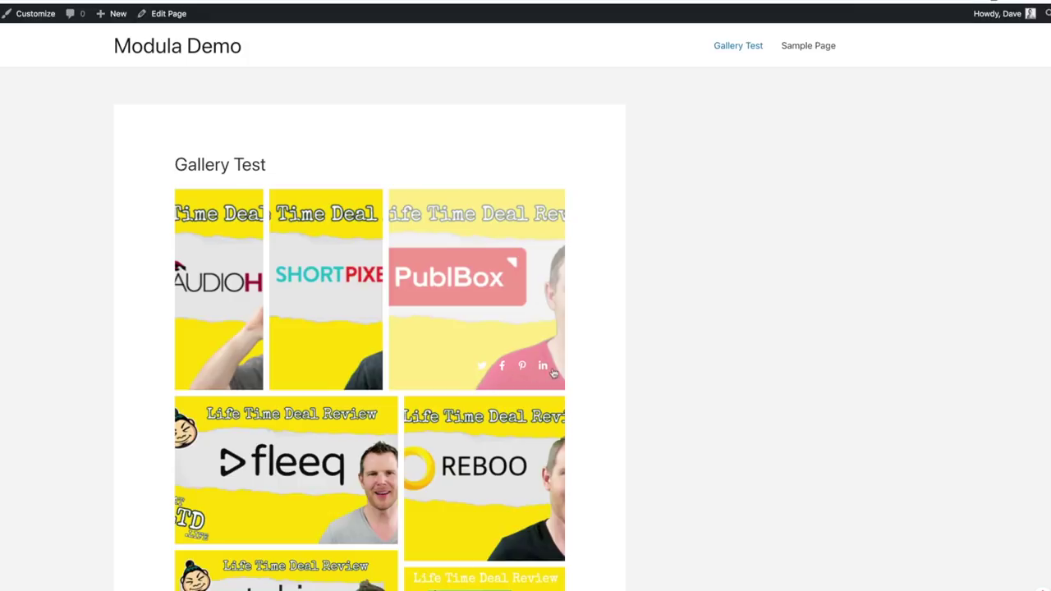
left_click(459, 248)
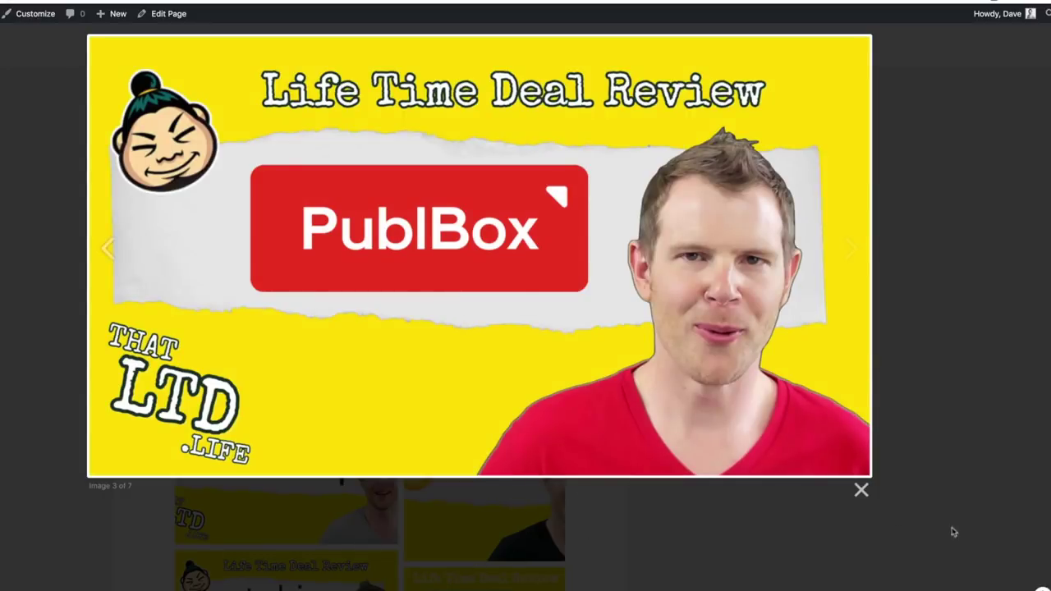
left_click(850, 247)
left_click(852, 249)
left_click(852, 249)
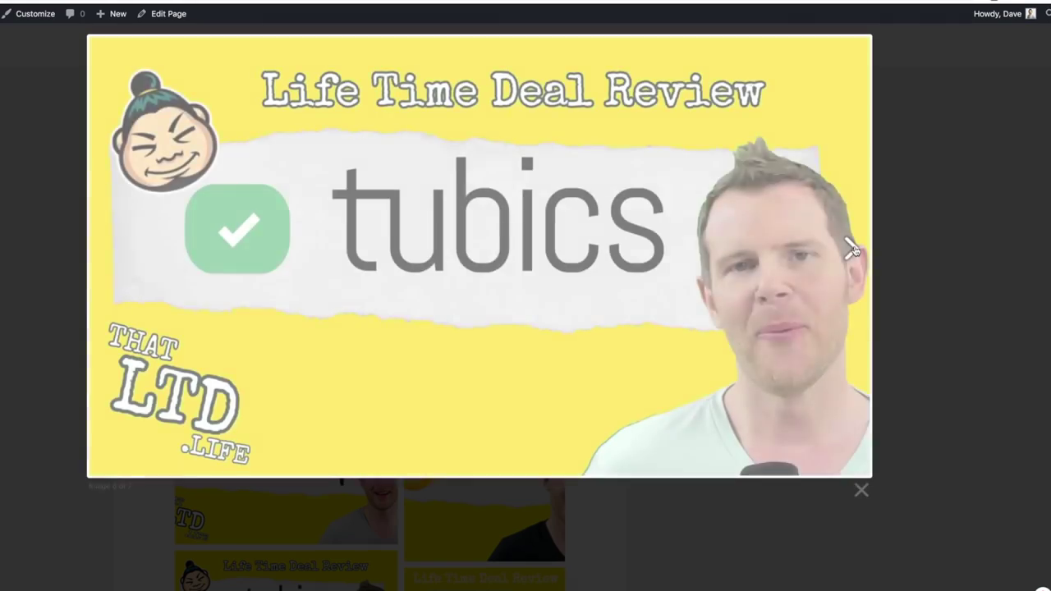
left_click(851, 248)
left_click(968, 253)
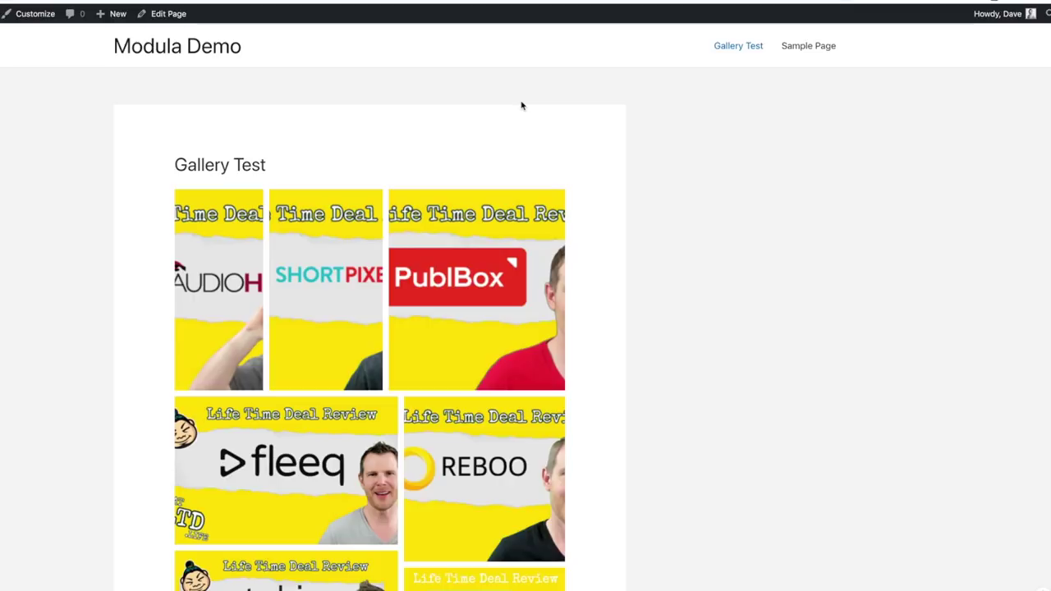
scroll(481, 300, "down", 3)
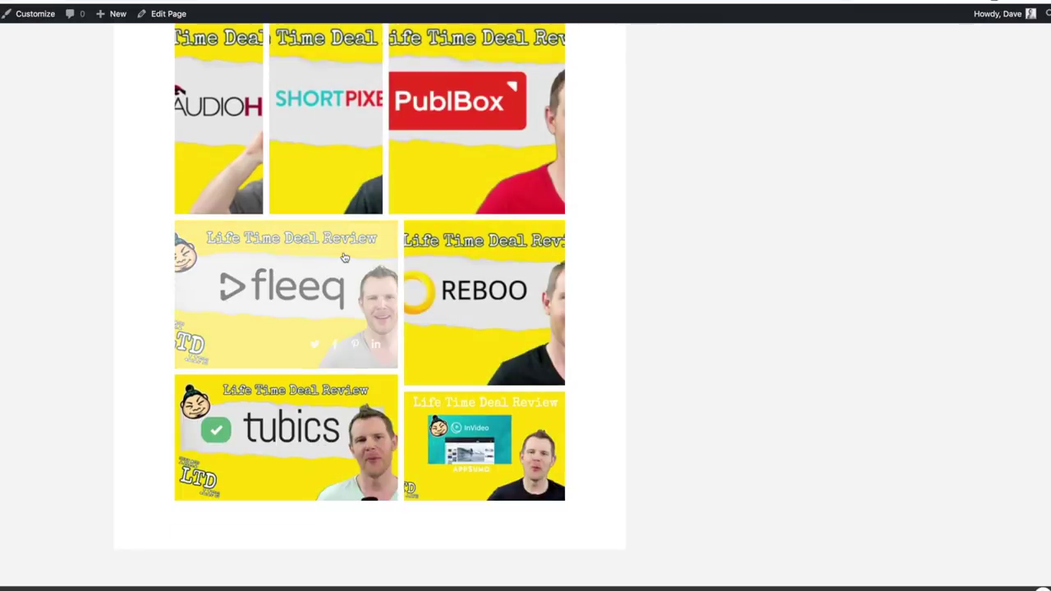
scroll(344, 257, "down", 1)
scroll(405, 274, "up", 2)
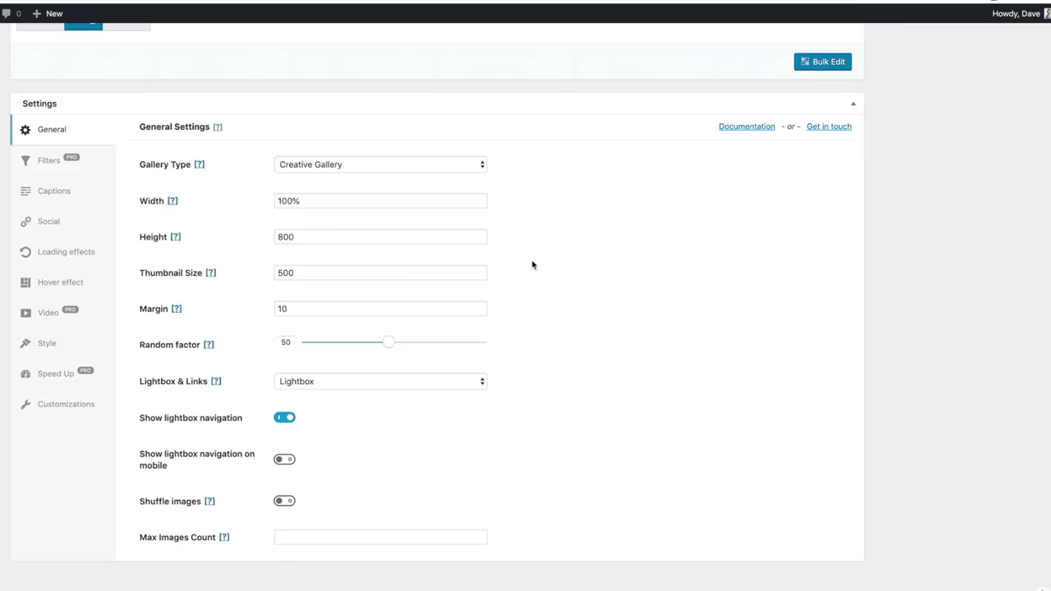
Set the gallery type to Custom Grid in the general settings of the That LTD Life gallery.
left_click(344, 167)
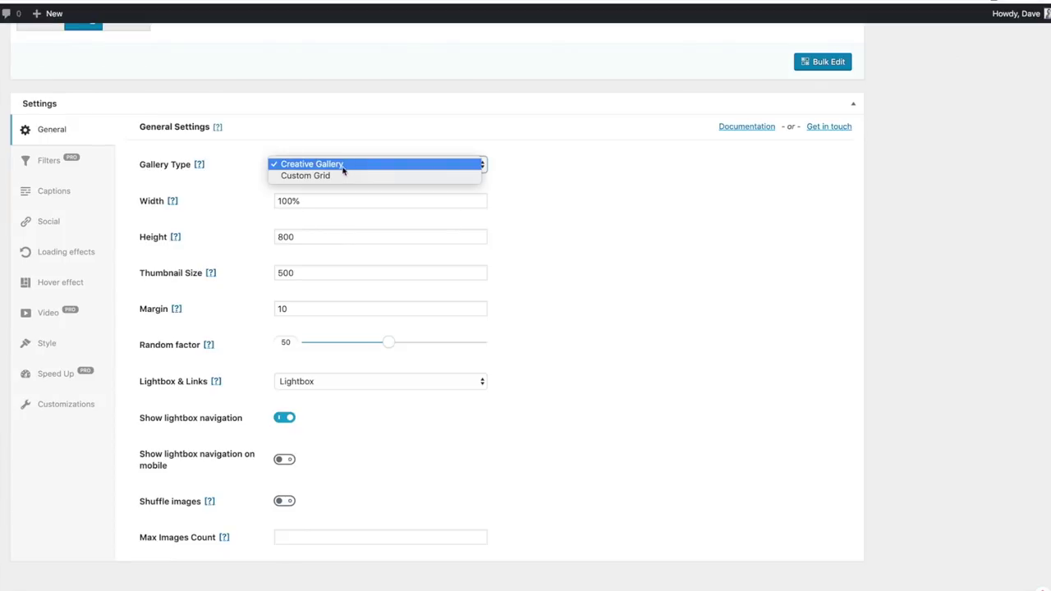
left_click(340, 175)
scroll(640, 296, "up", 5)
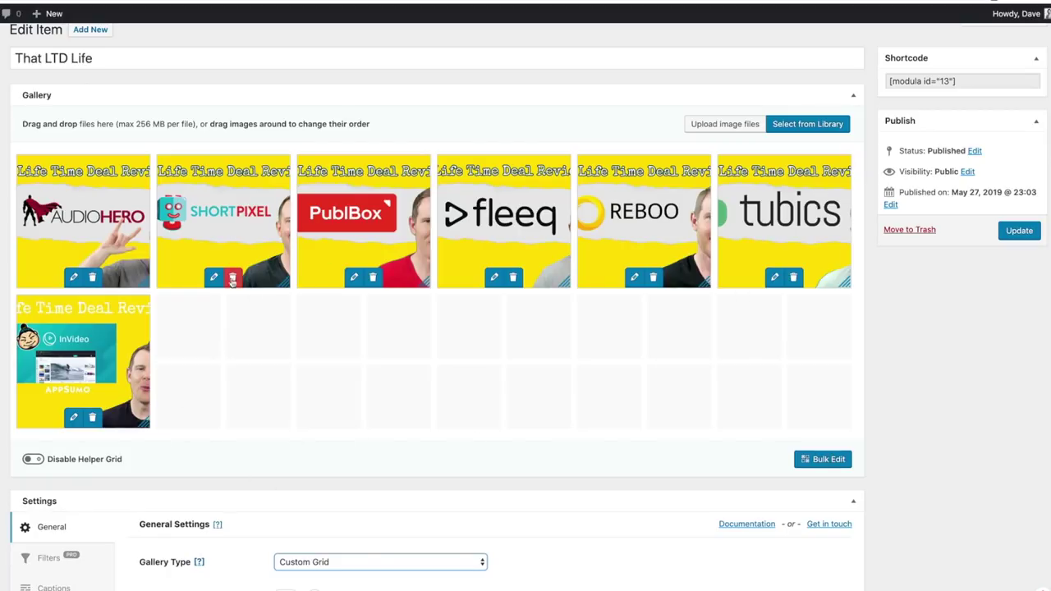
Resize the gallery images: ShortPixel four tiles wide by two high, AudioHero and Reboo double height, fleeq and InVideo double width.
left_click_drag(288, 289, 289, 432)
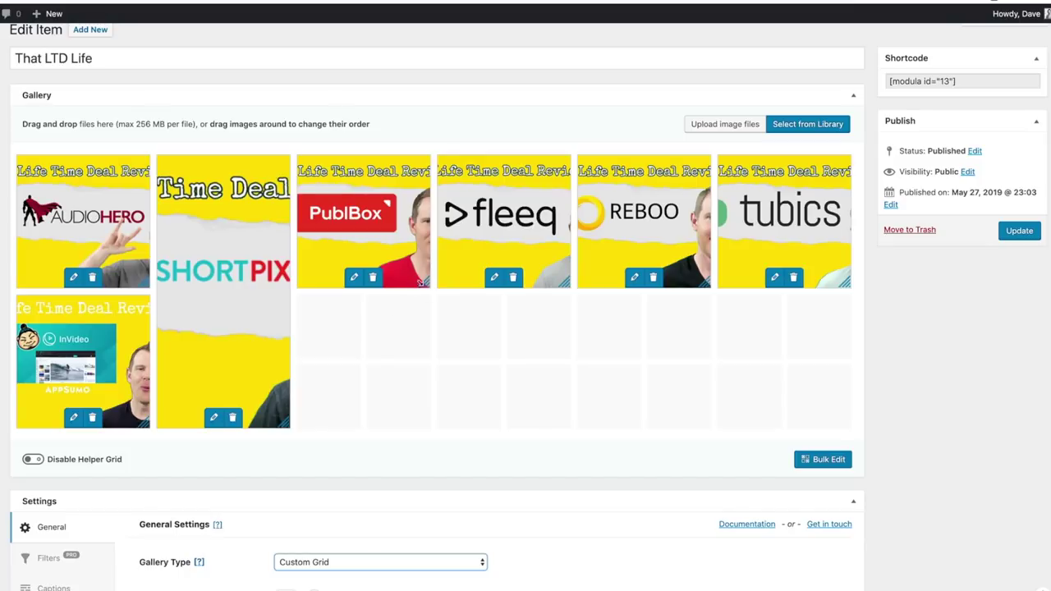
left_click_drag(289, 427, 443, 433)
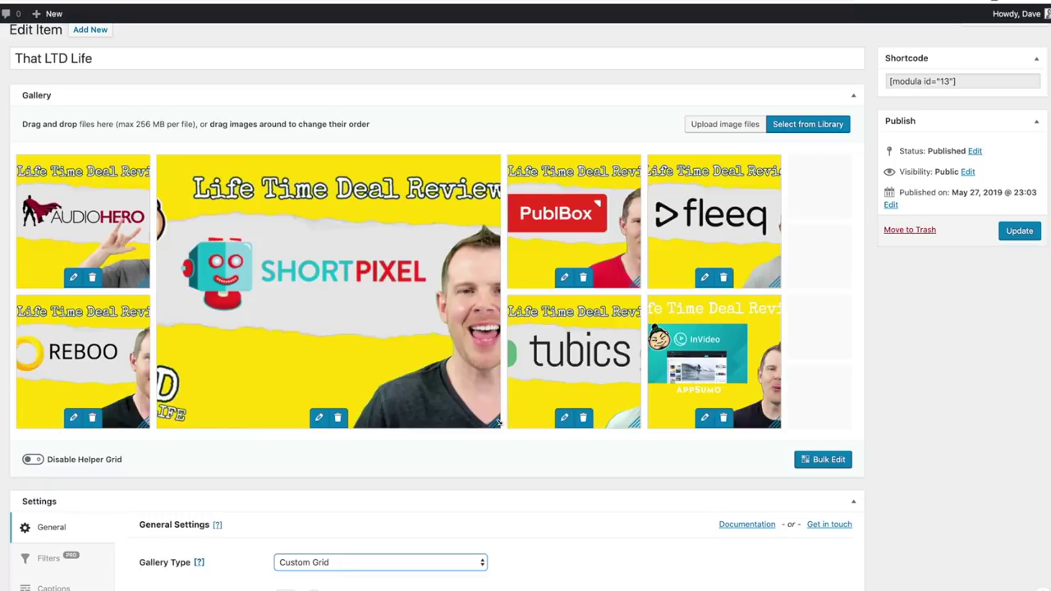
left_click_drag(498, 422, 640, 402)
left_click_drag(851, 426, 848, 568)
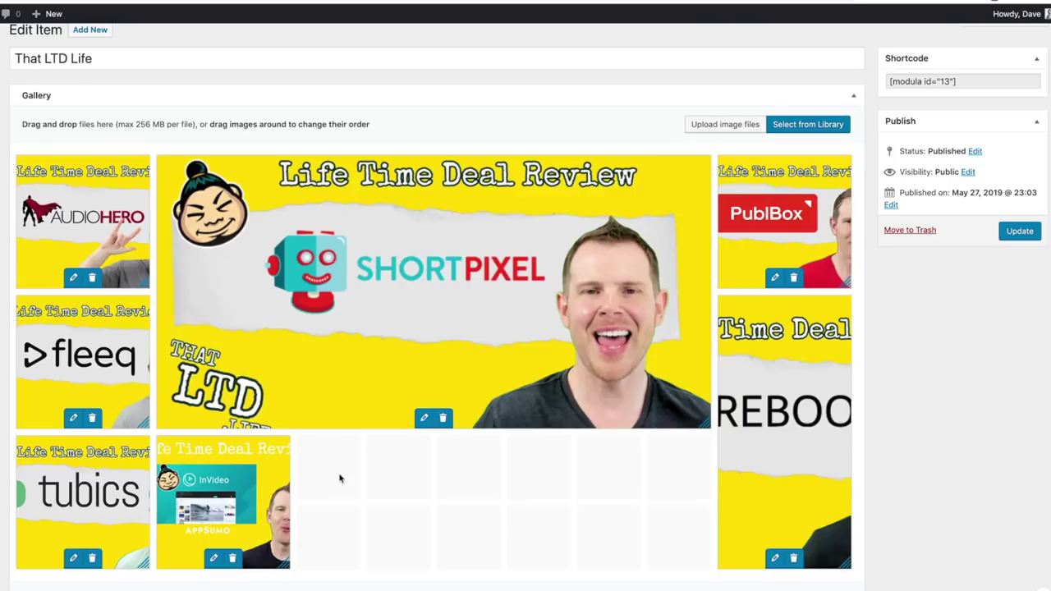
left_click_drag(288, 563, 421, 559)
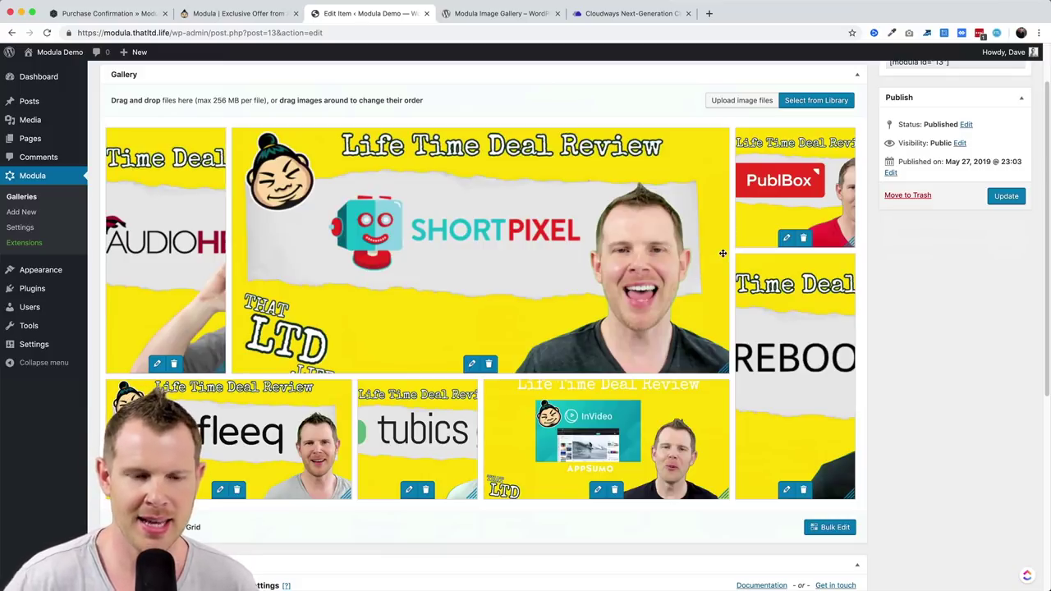
Try the gallery gutter at 0 and at 100, and restore it to 10.
scroll(705, 260, "down", 4)
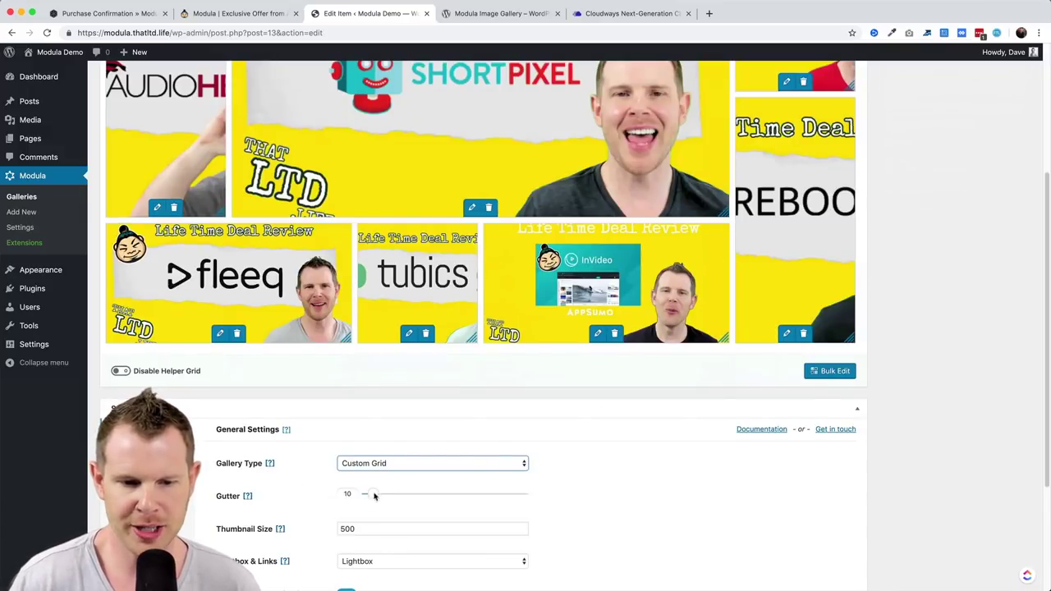
left_click_drag(373, 494, 357, 497)
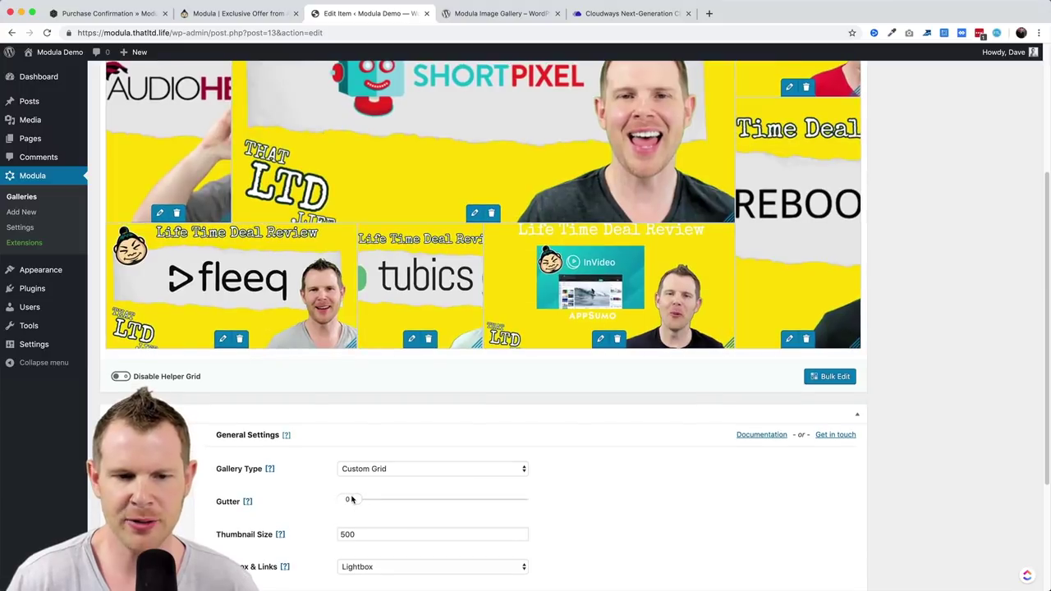
scroll(542, 250, "up", 5)
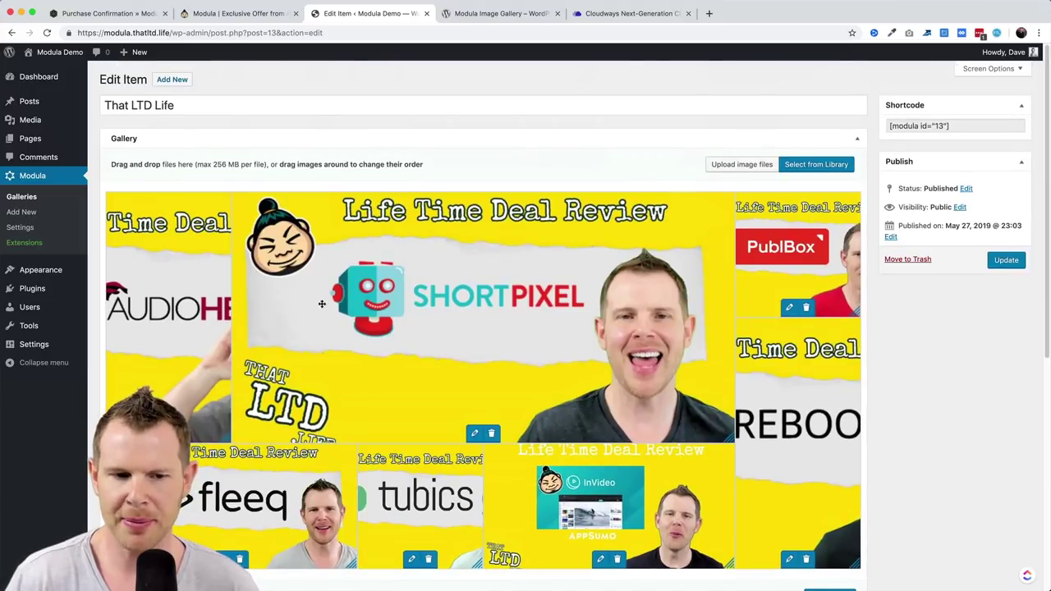
scroll(348, 383, "down", 5)
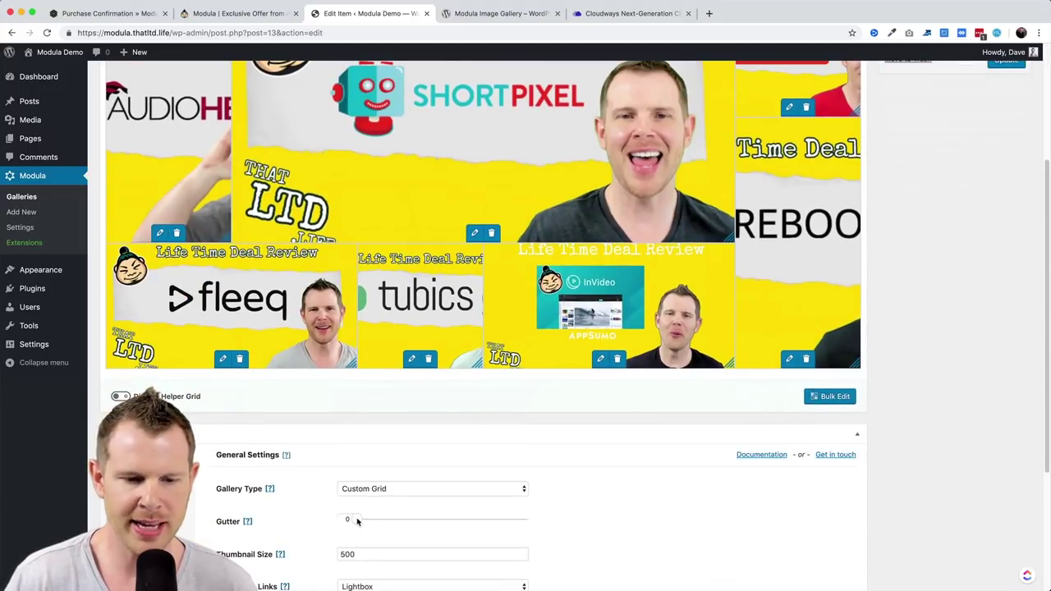
left_click_drag(357, 520, 596, 509)
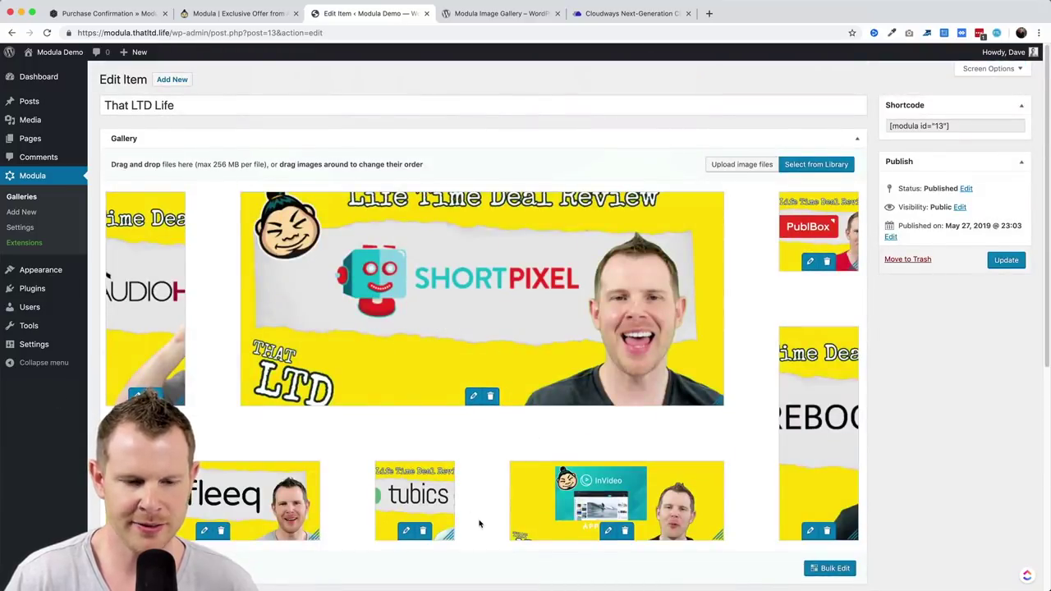
scroll(480, 524, "down", 4)
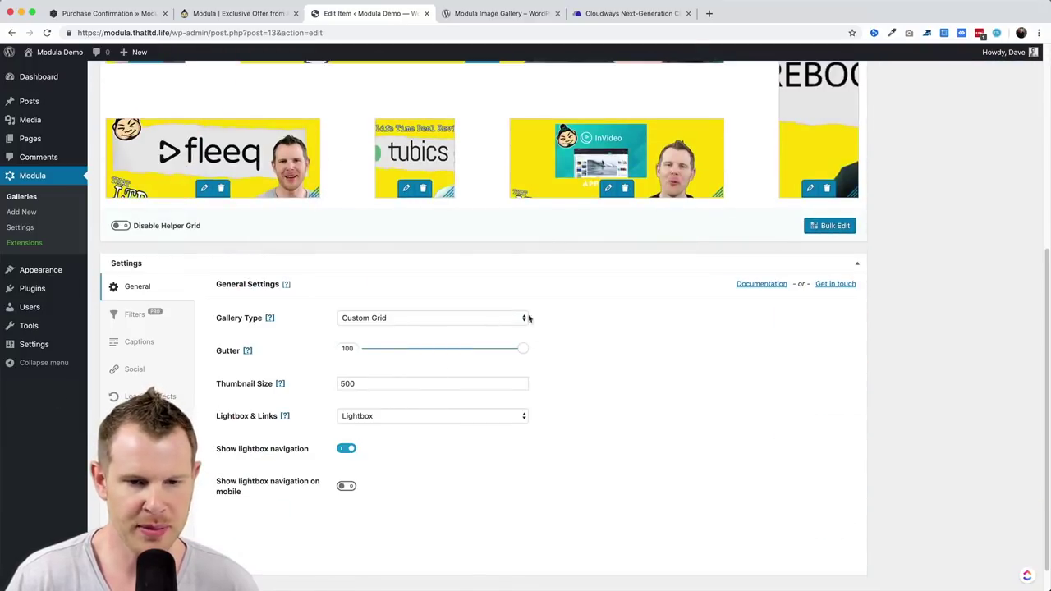
left_click_drag(515, 354, 284, 361)
Try a thumbnail size of 800, check the setting's help text, and return the size to 500.
scroll(523, 448, "down", 1)
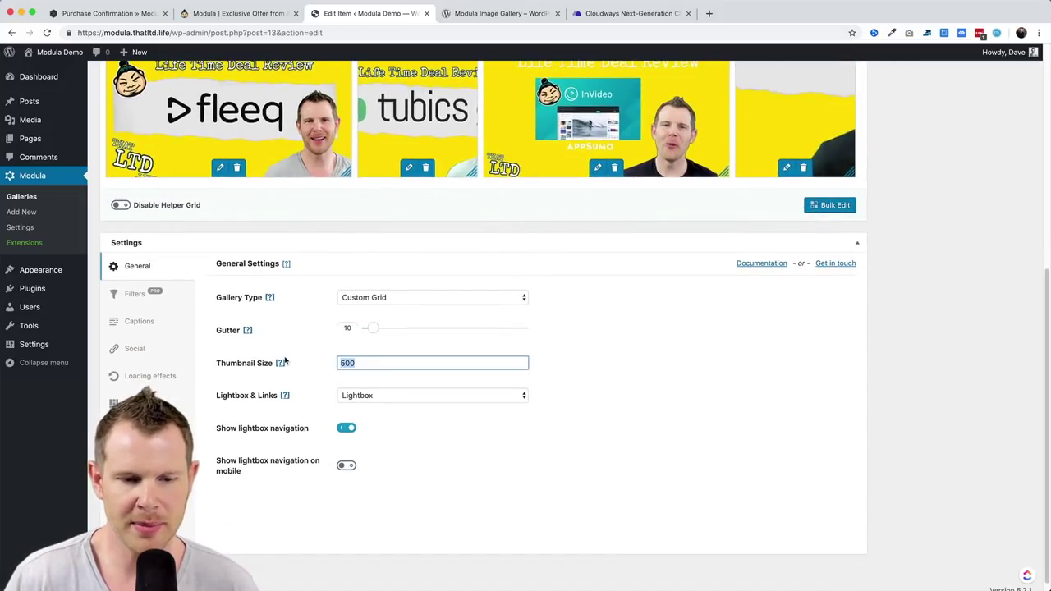
type("800")
left_click(471, 438)
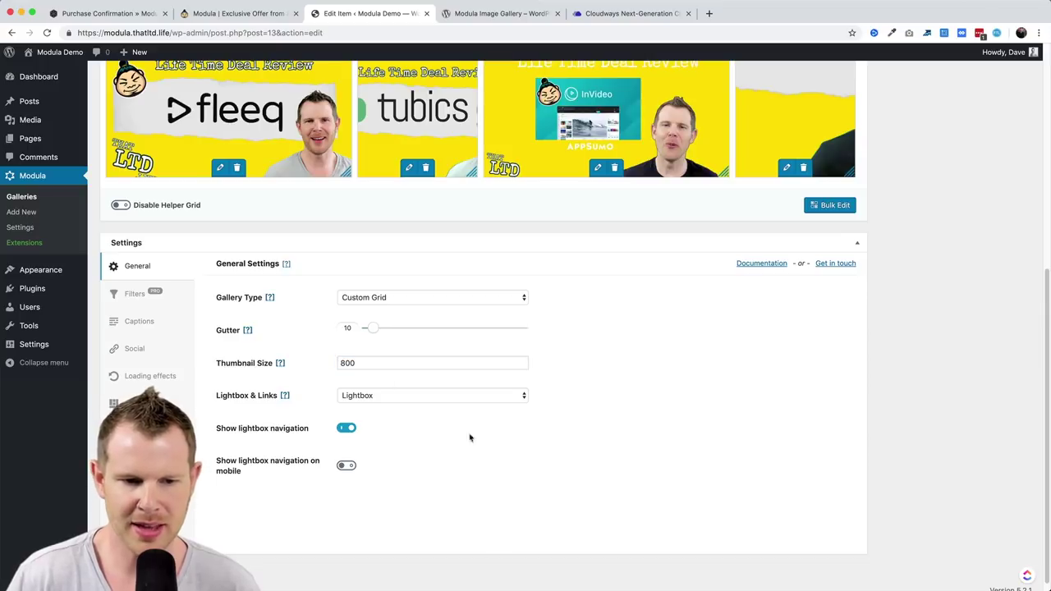
mouse_move(280, 364)
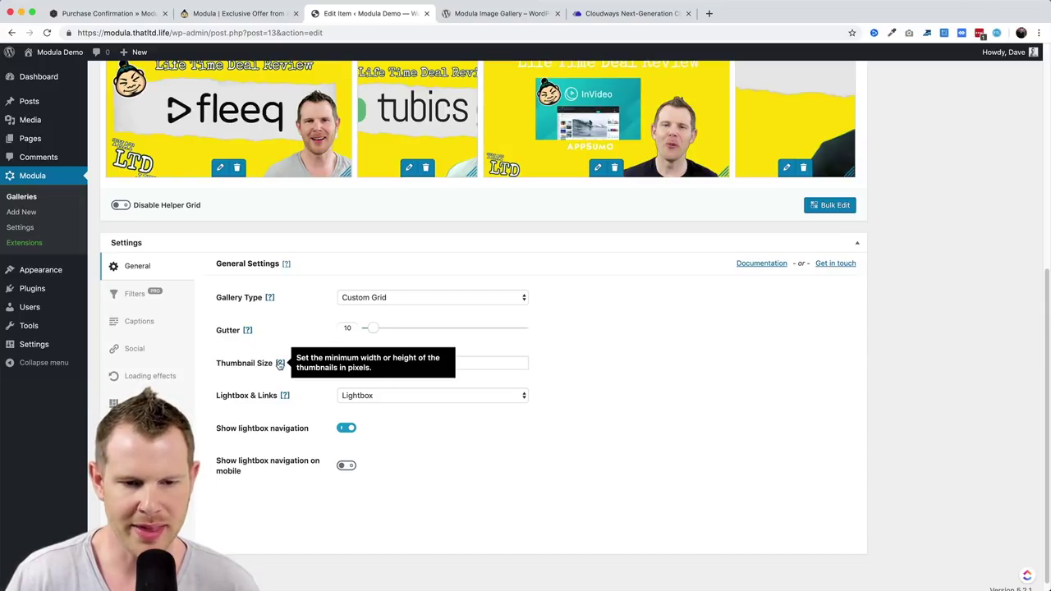
scroll(570, 382, "up", 5)
scroll(451, 492, "down", 5)
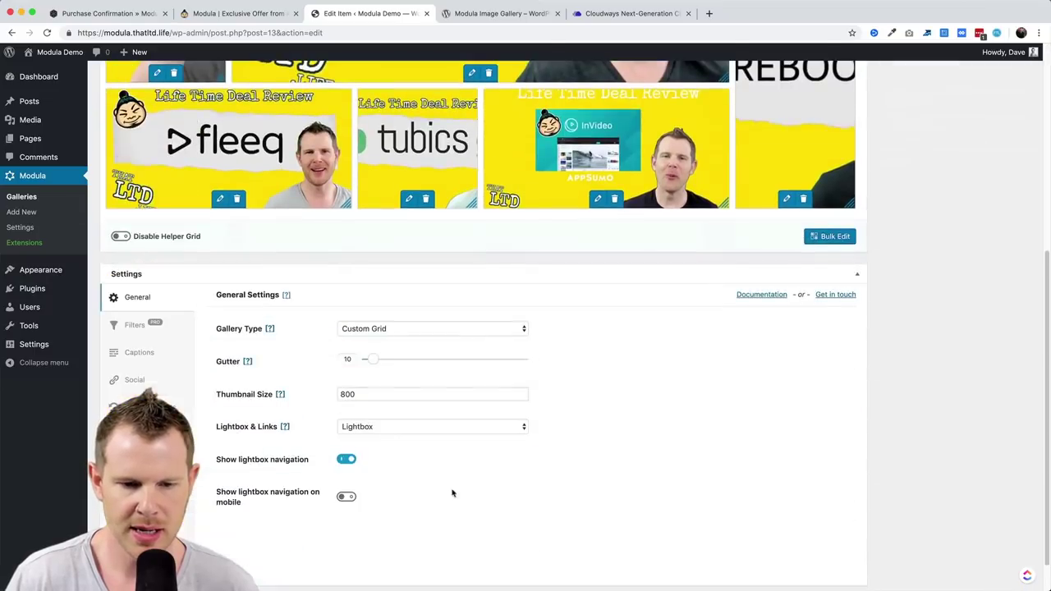
double_click(355, 395)
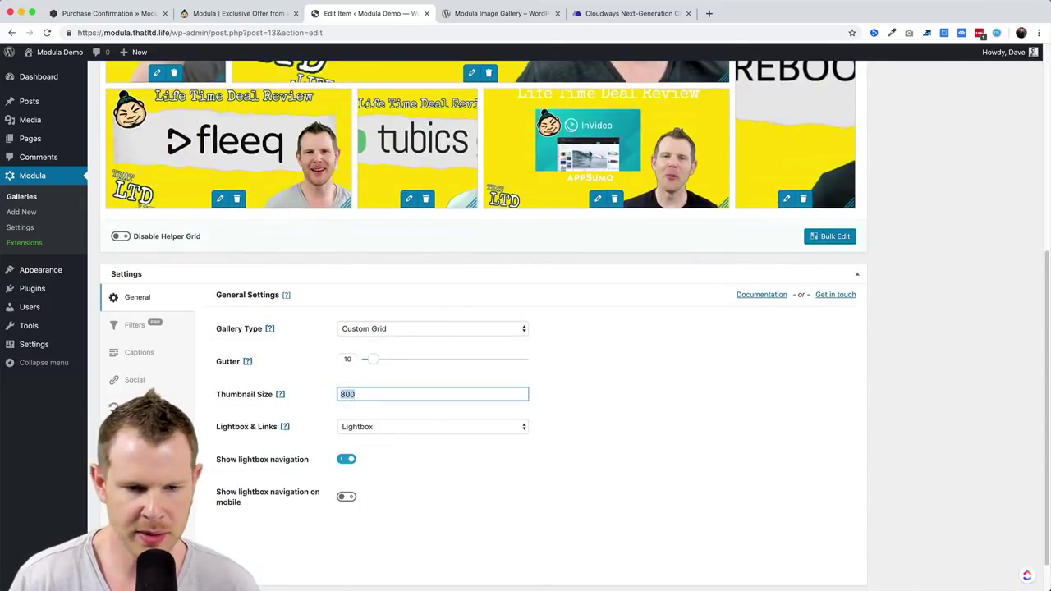
type("500")
key("BackSpace")
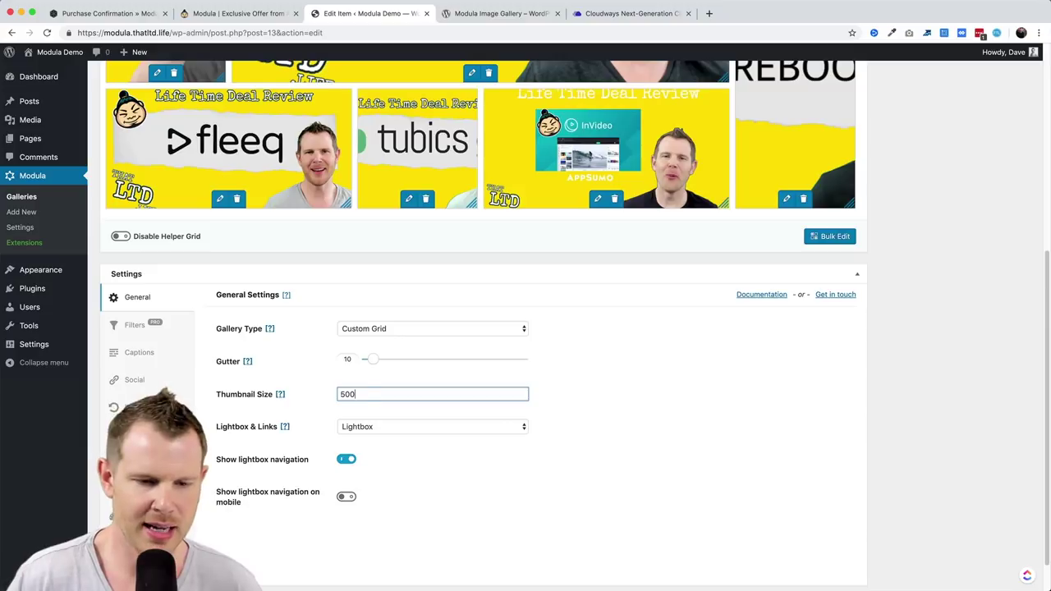
left_click(394, 457)
Examine the link and lightbox choices offered by the gallery's Lightbox & Links setting, leaving Lightbox selected.
mouse_move(277, 424)
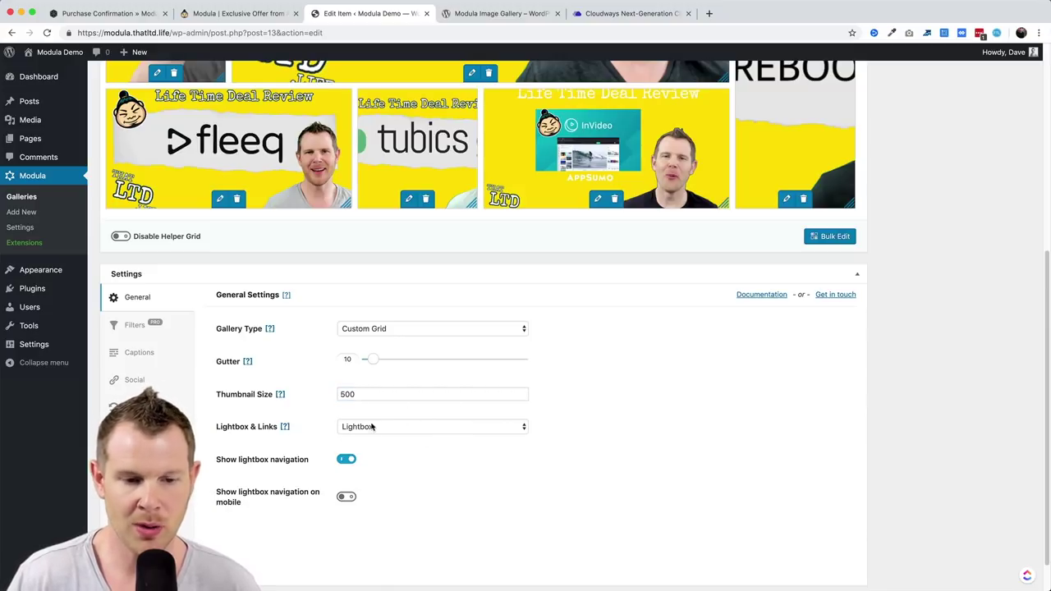
left_click(371, 427)
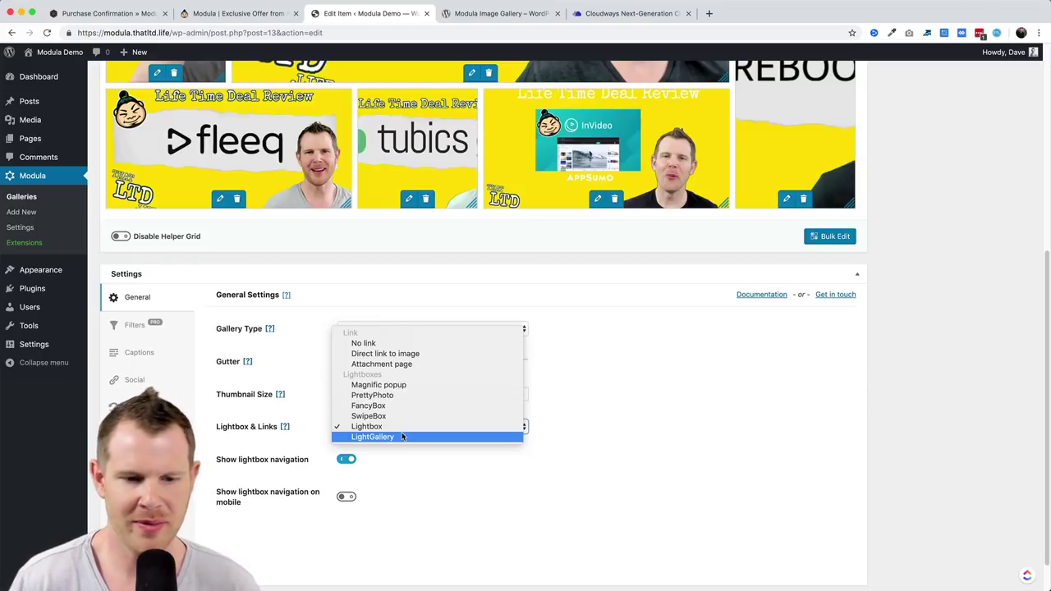
left_click(462, 561)
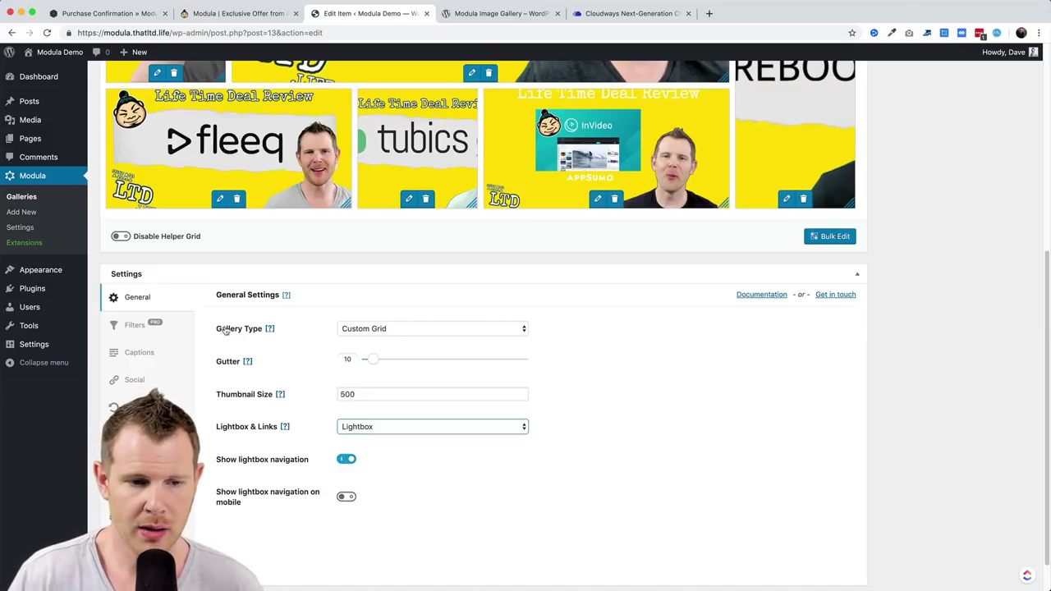
scroll(225, 331, "down", 1)
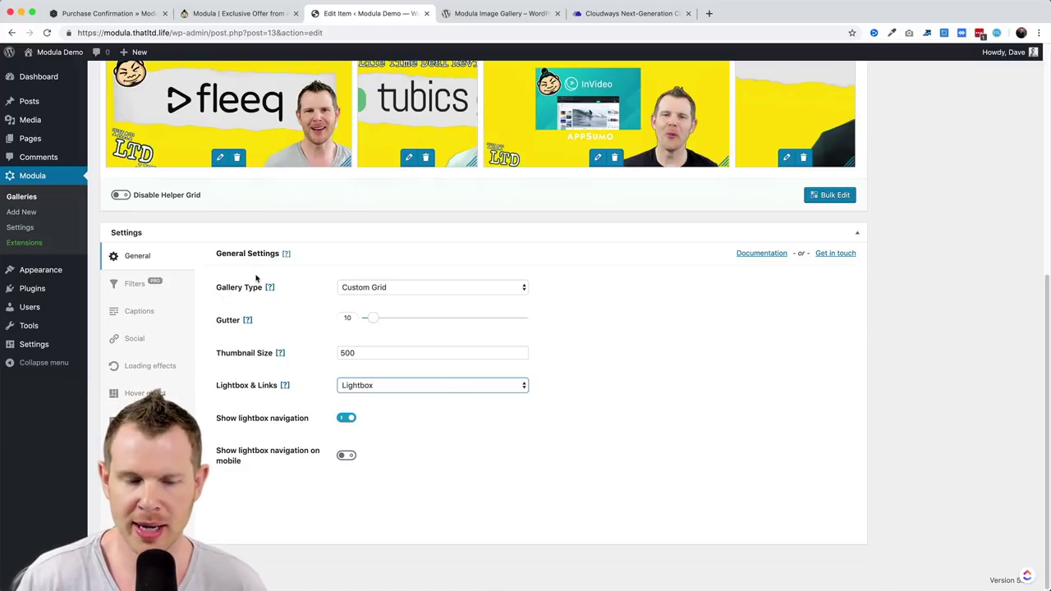
scroll(432, 334, "up", 5)
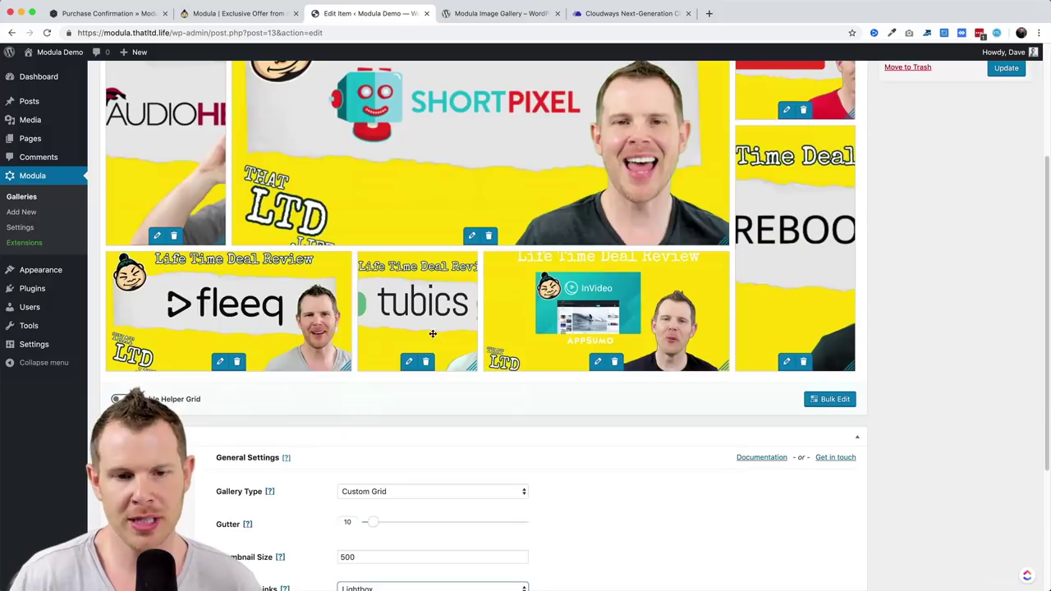
scroll(570, 416, "down", 2)
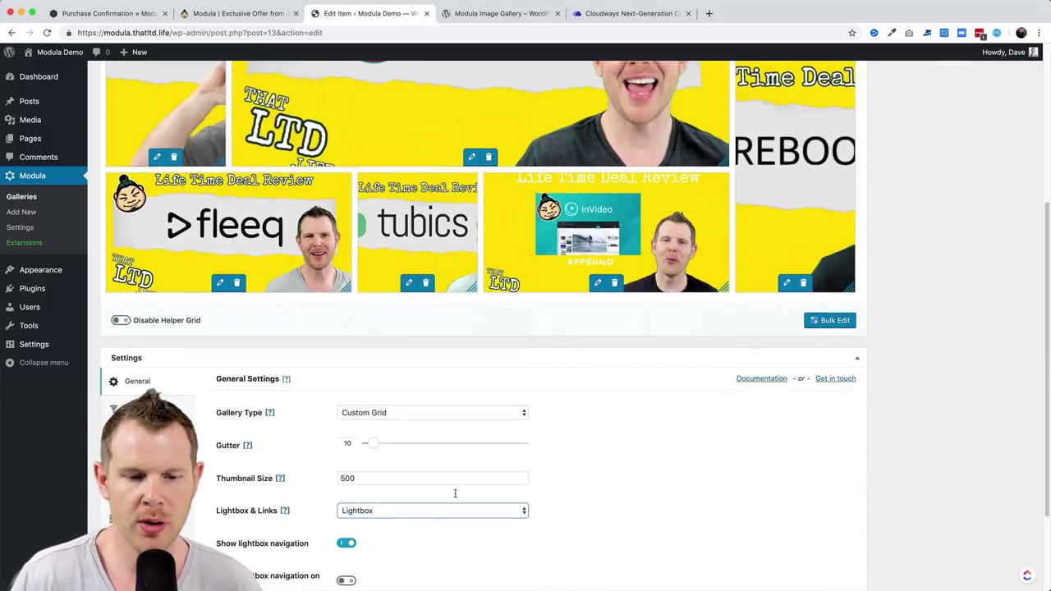
left_click(367, 508)
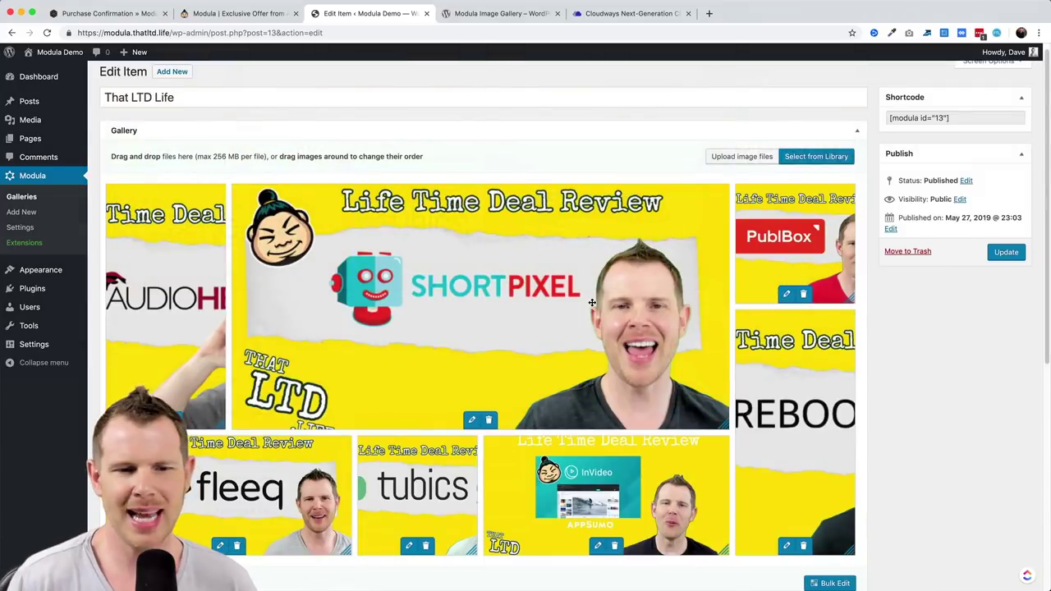
scroll(473, 372, "down", 5)
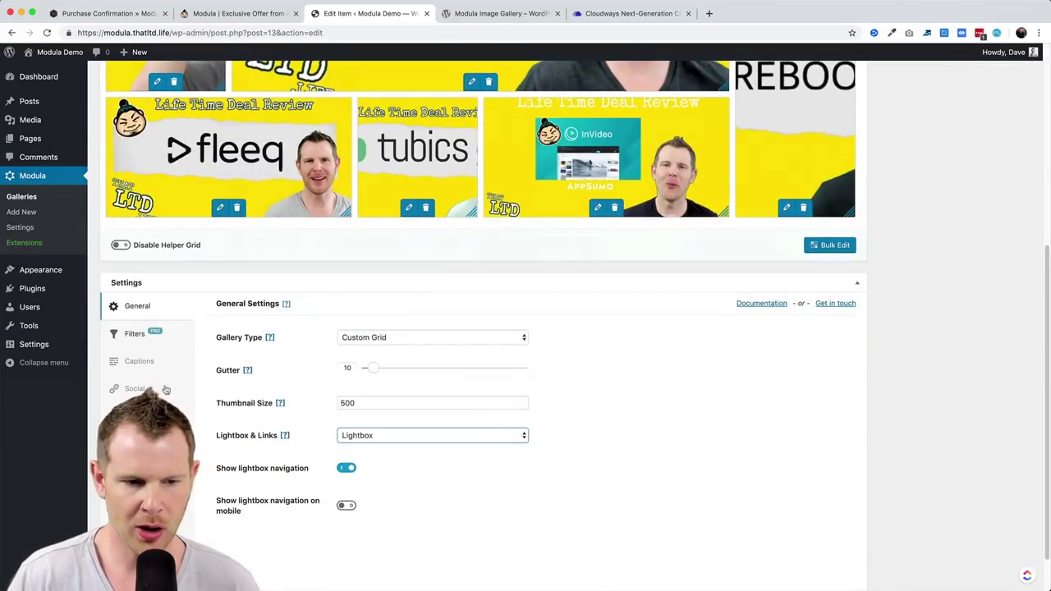
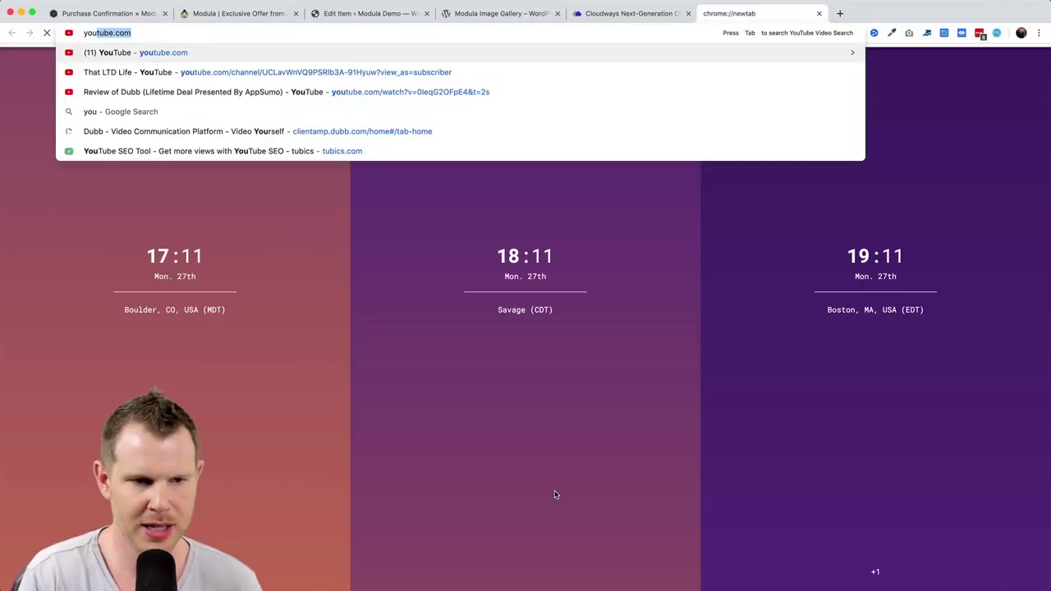
Open the uploaded videos of the That LTD Life channel on YouTube.
key("Return")
left_click(919, 164)
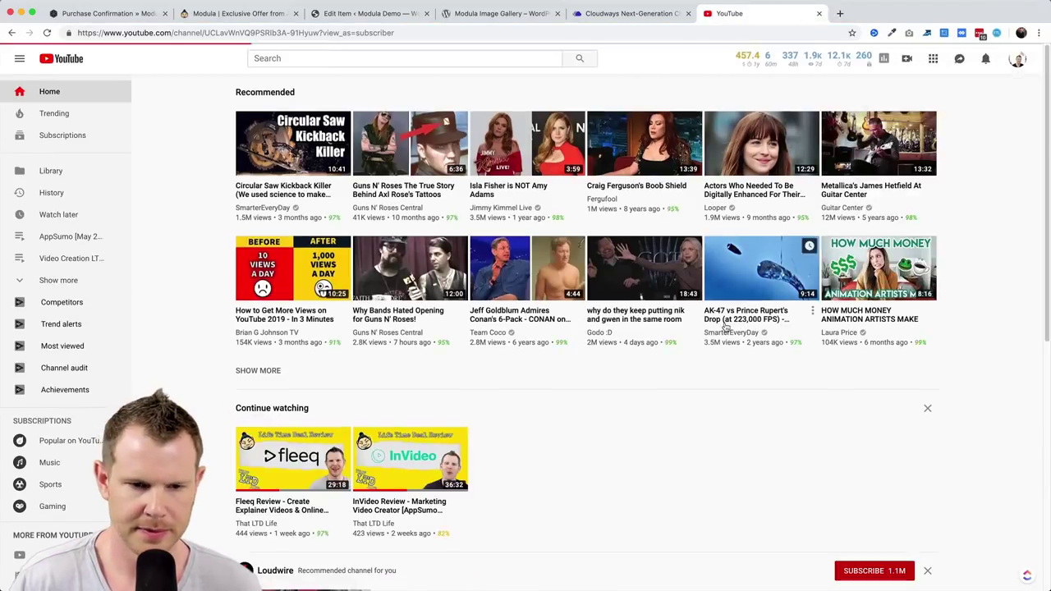
scroll(725, 321, "down", 5)
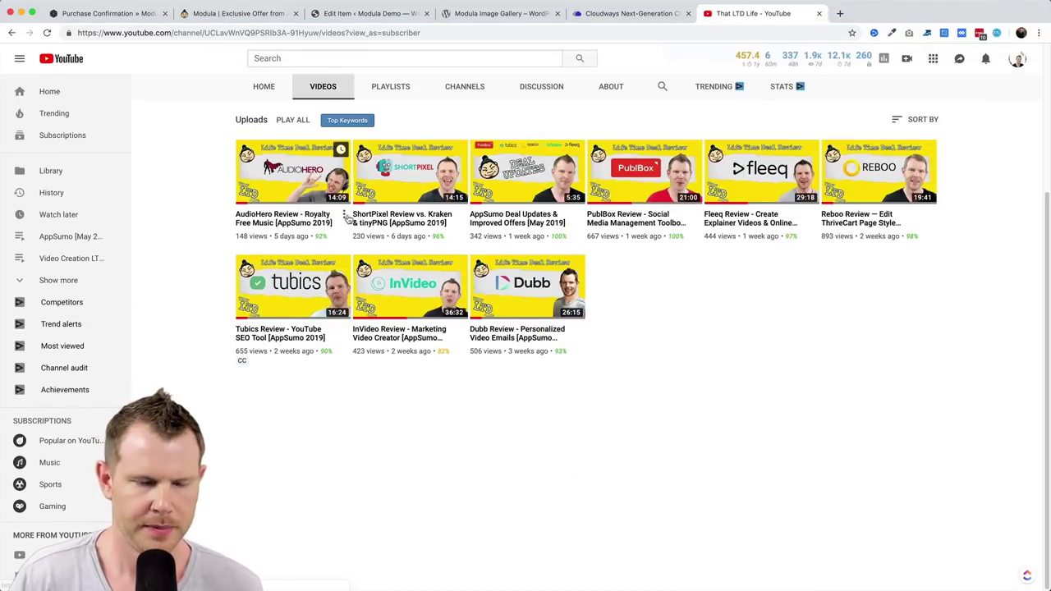
Switch back to the Modula gallery and open the AudioHero image's metadata at the Video URL field.
left_click(370, 13)
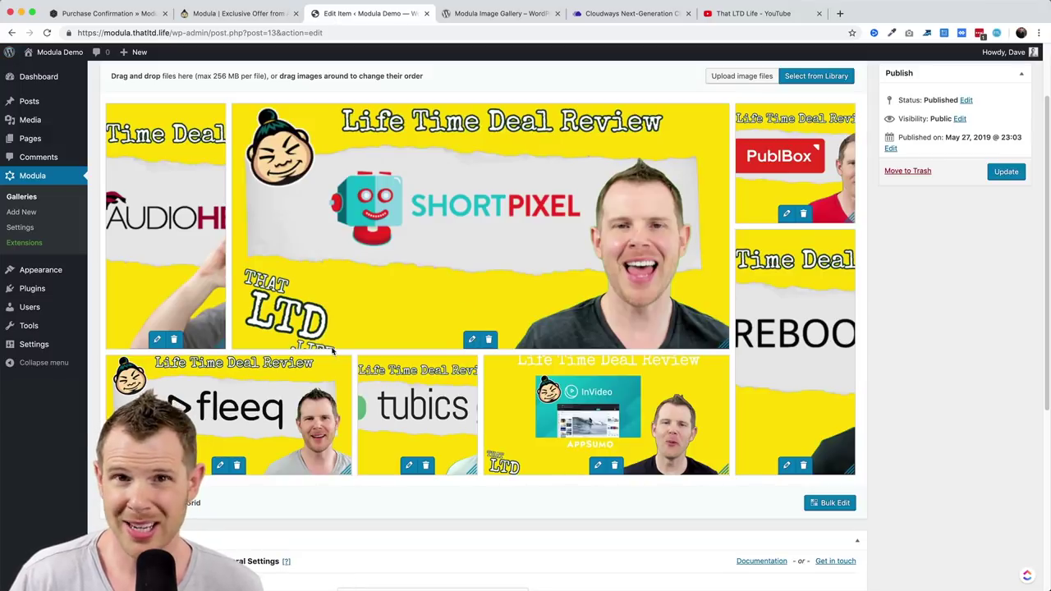
left_click(156, 338)
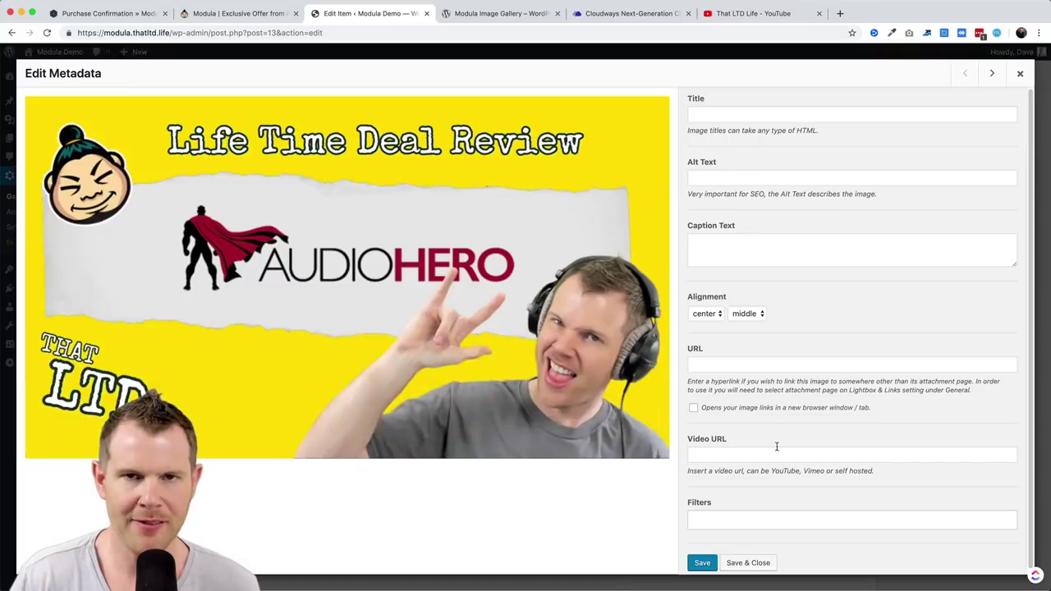
left_click(700, 453)
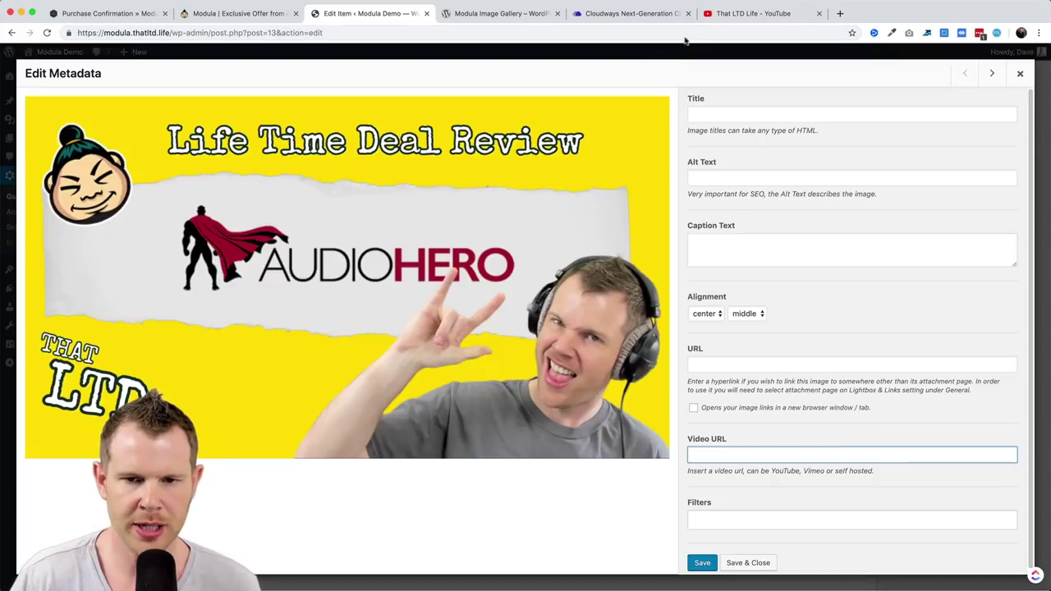
left_click(723, 13)
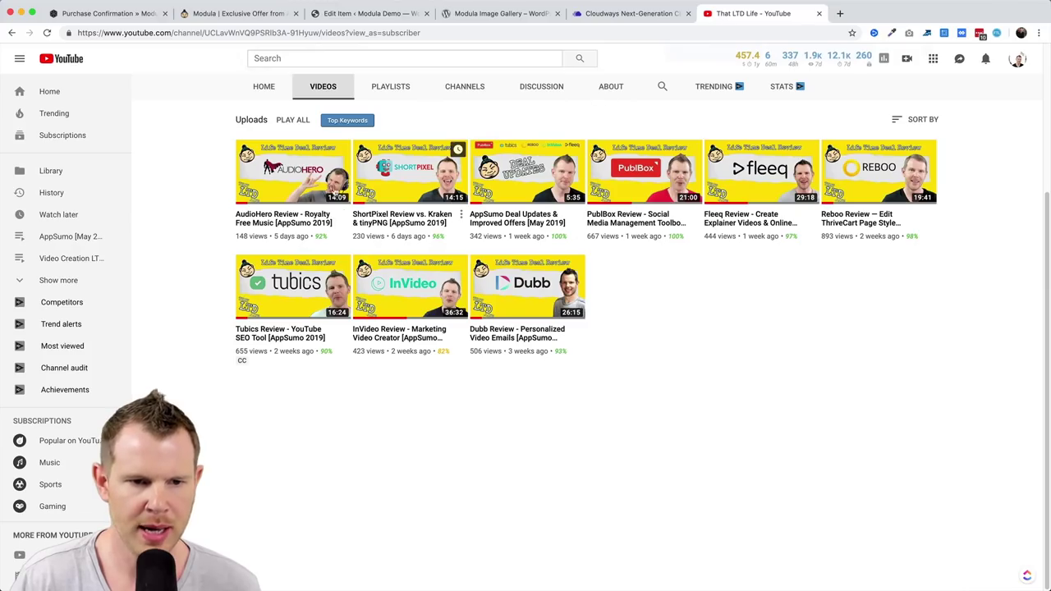
left_click(344, 213)
left_click(293, 193)
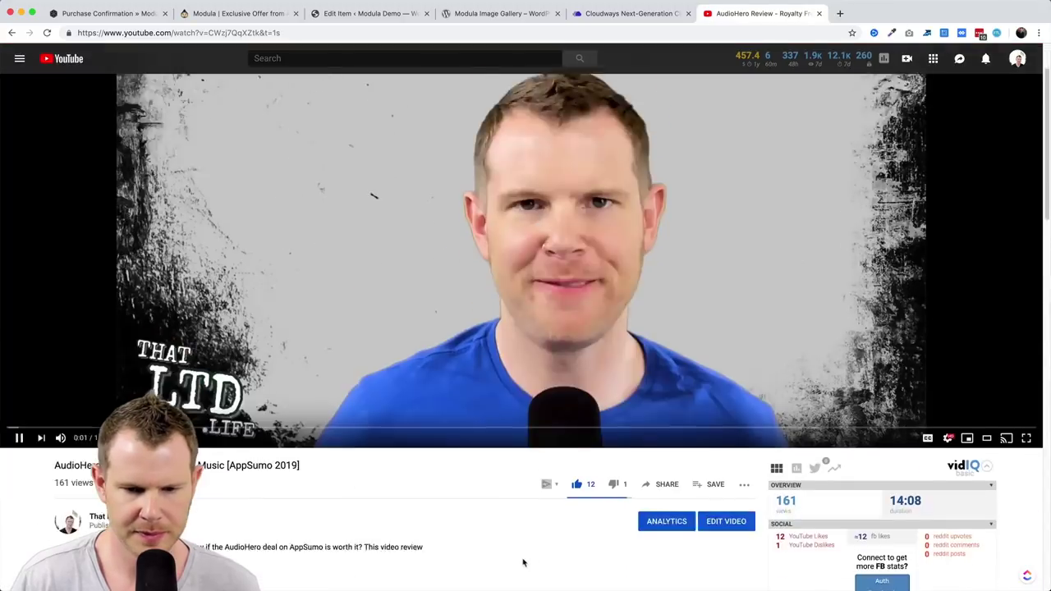
scroll(517, 566, "down", 2)
left_click(663, 395)
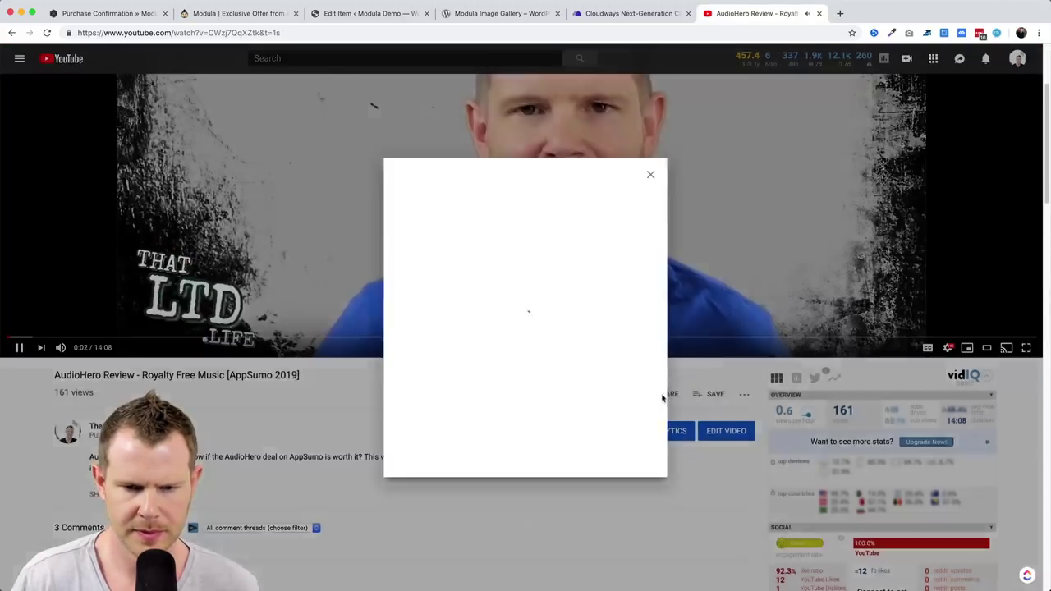
left_click(627, 341)
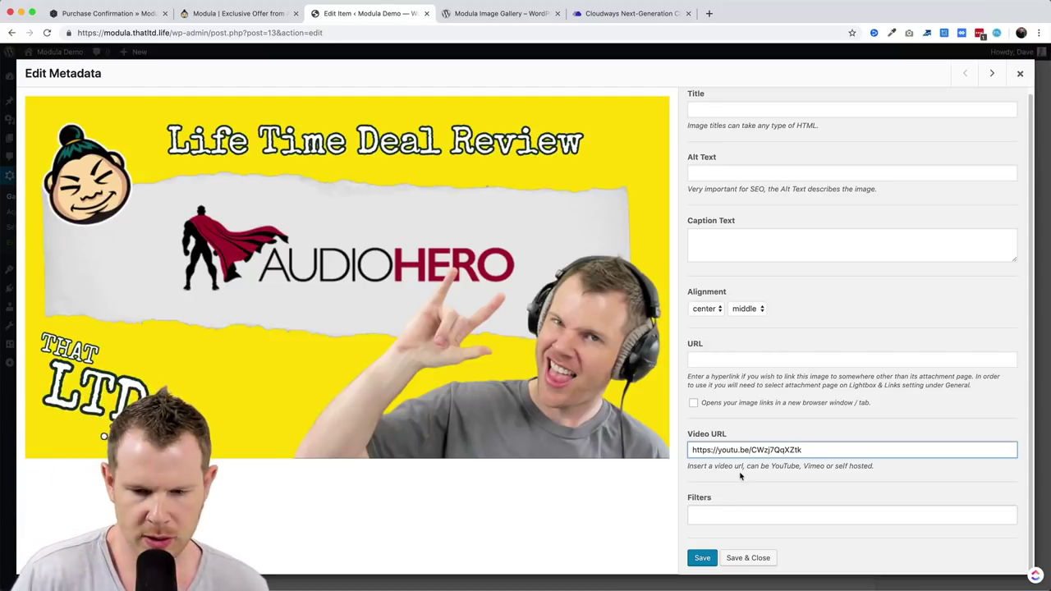
left_click(711, 559)
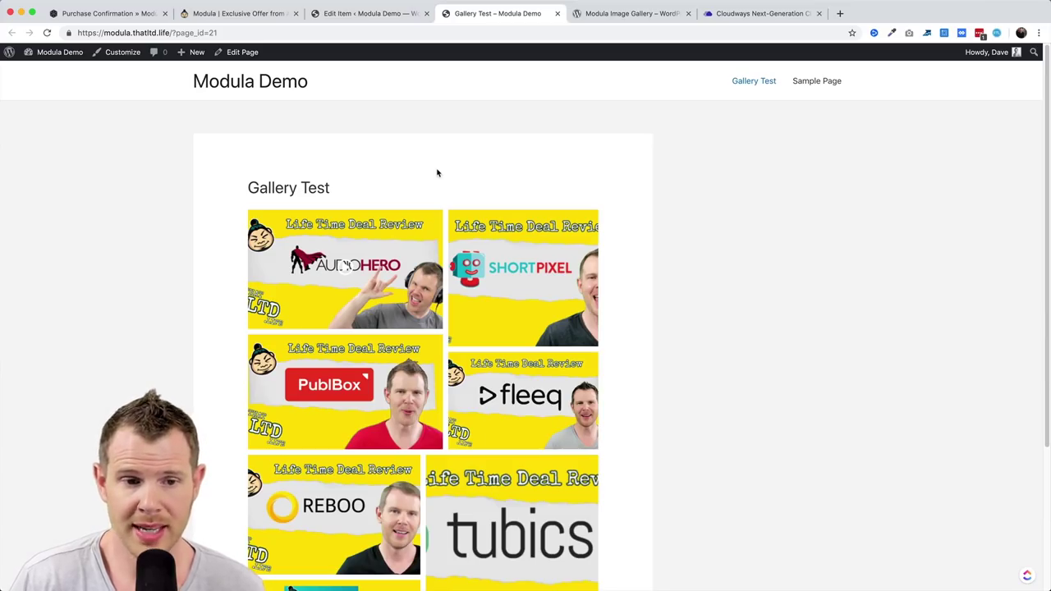
Open the AudioHero image on the Gallery Test page and highlight the Lightbox compatibility note in the Modula Video extension documentation.
mouse_move(345, 271)
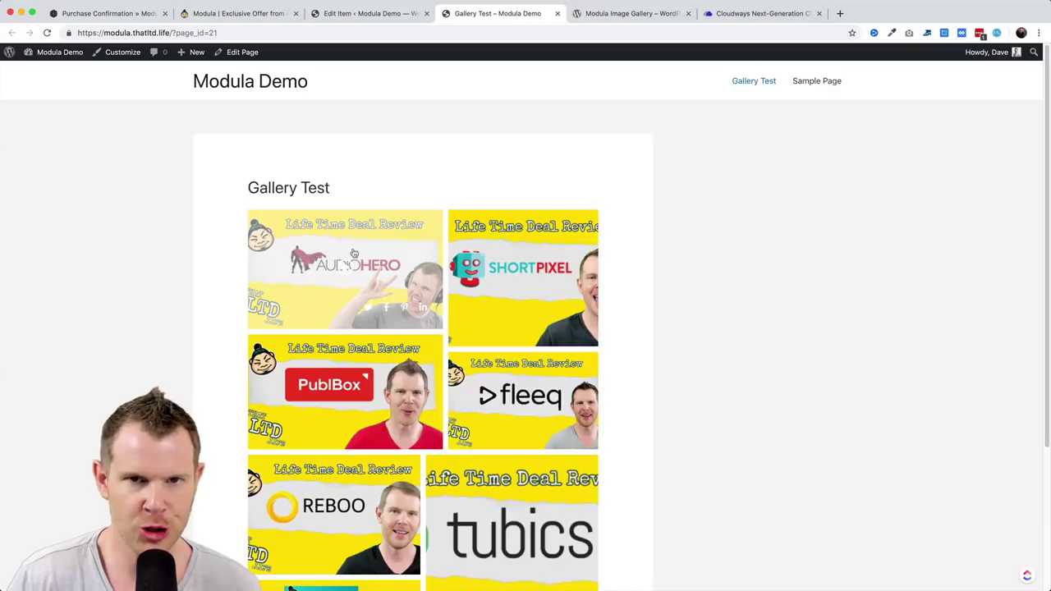
left_click(336, 265)
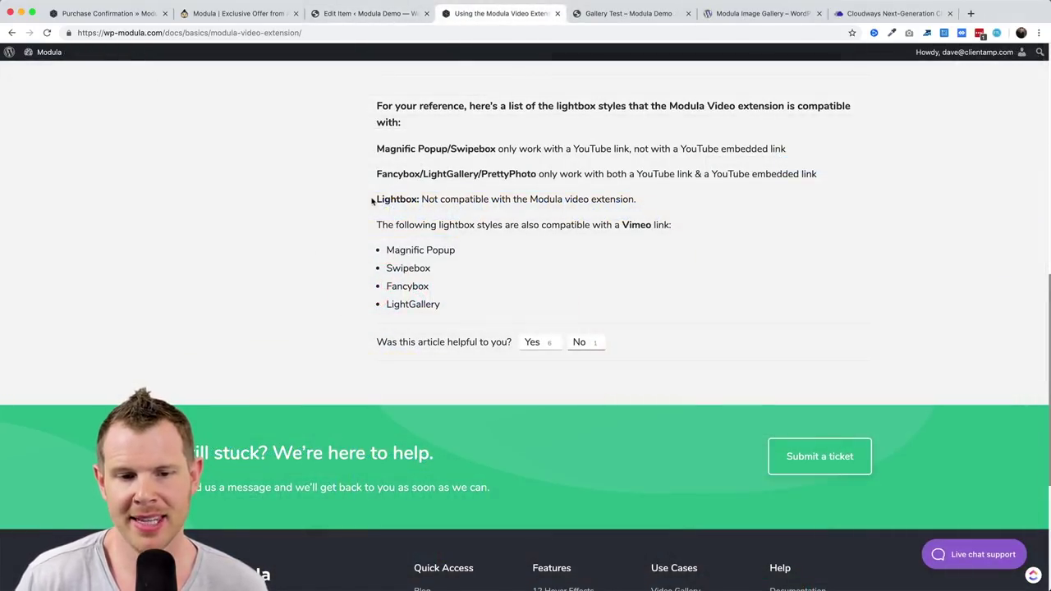
left_click_drag(376, 199, 656, 203)
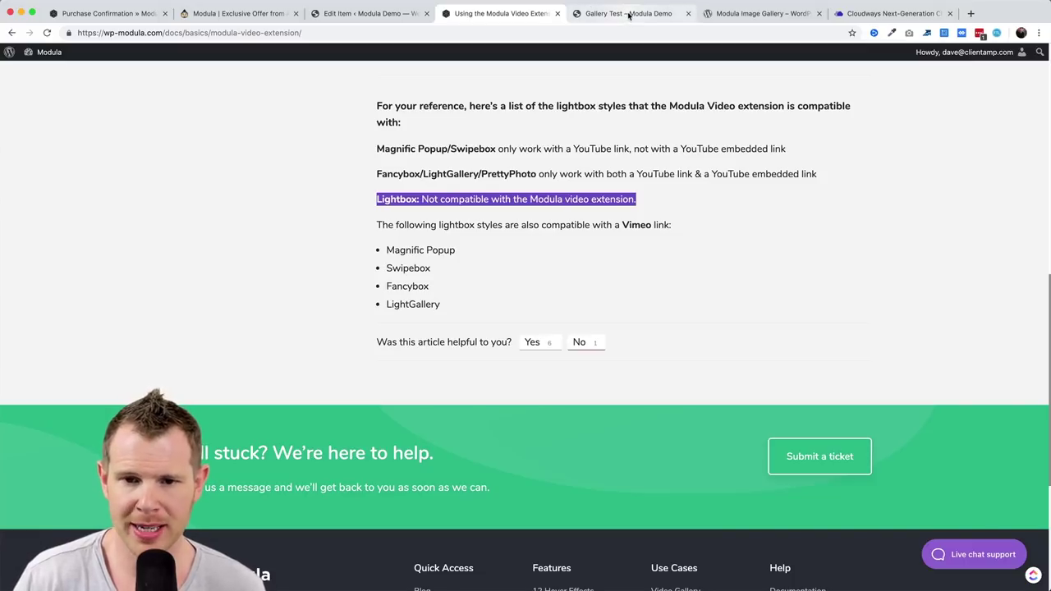
Set the gallery's Lightbox & Links option to PrettyPhoto and update the gallery.
left_click(784, 13)
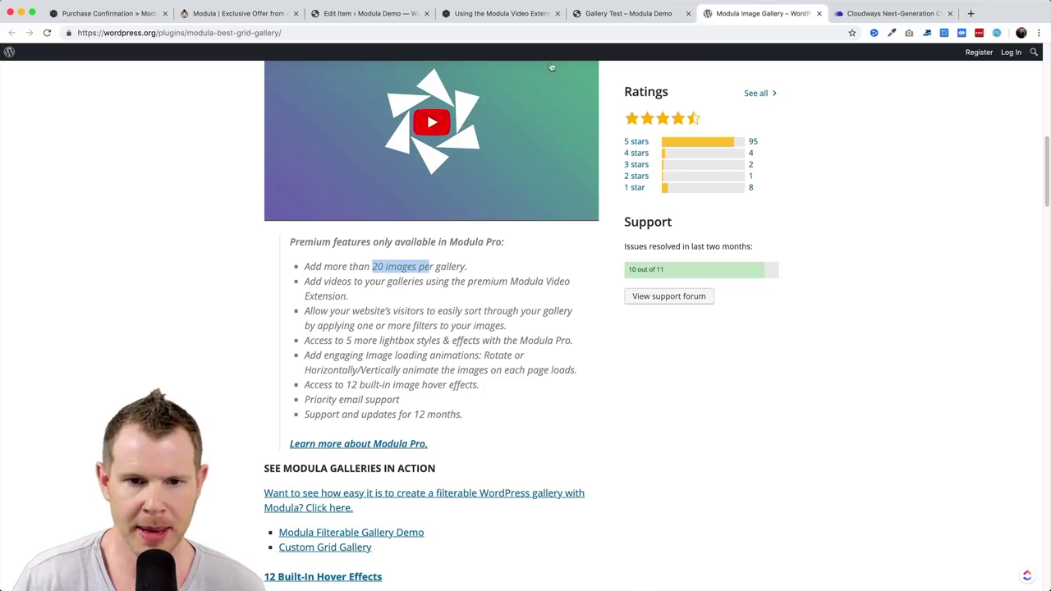
left_click(369, 13)
left_click(403, 385)
key("Up")
key("Up")
key("Up")
key("Return")
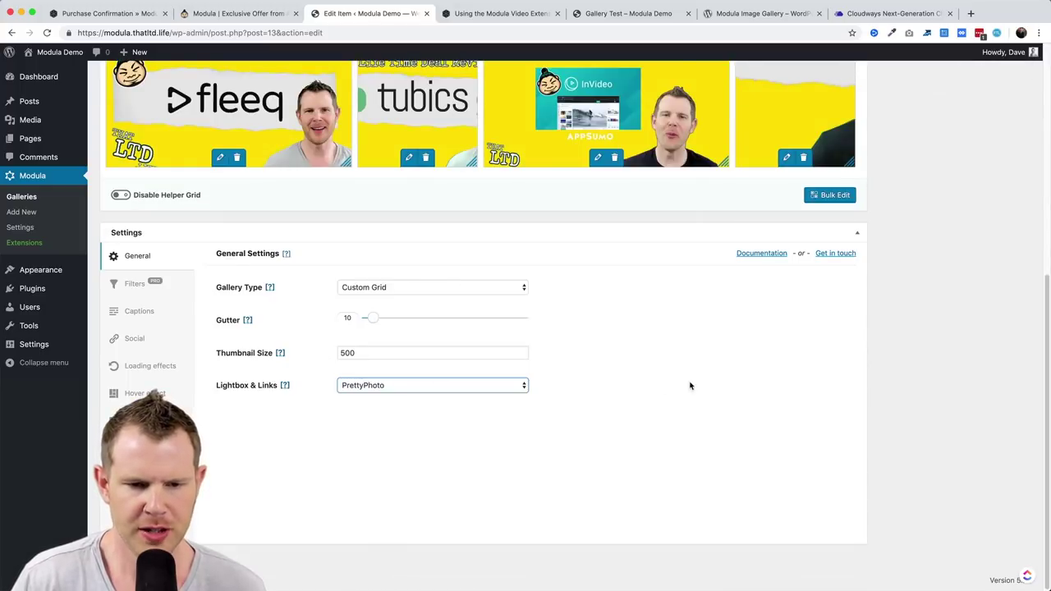
scroll(690, 386, "up", 5)
left_click(1005, 259)
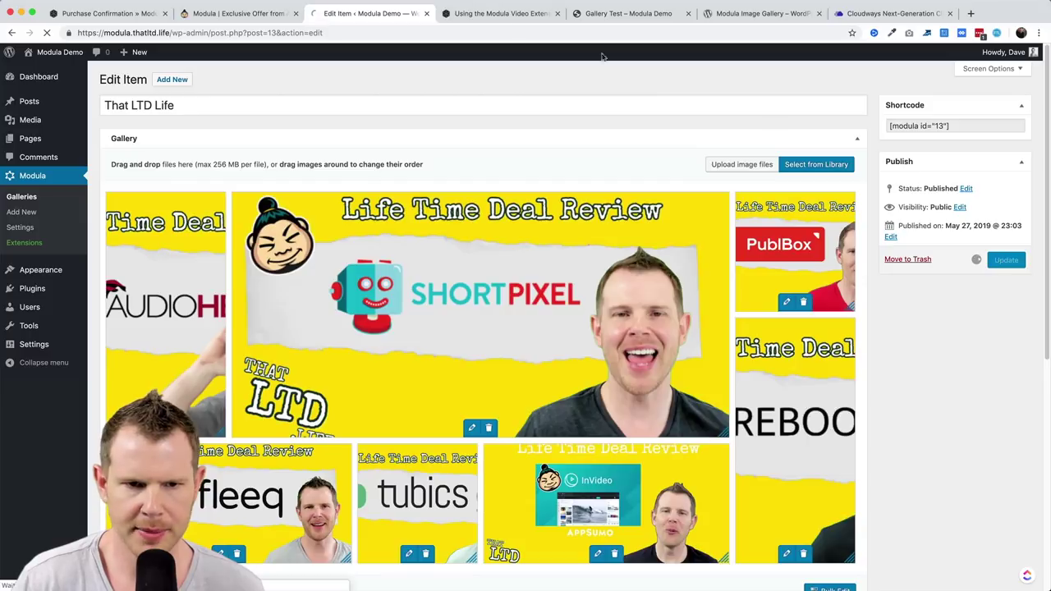
Reload the Gallery Test page, play the AudioHero video in the lightbox, advance to the next image, and close the lightbox.
left_click(620, 14)
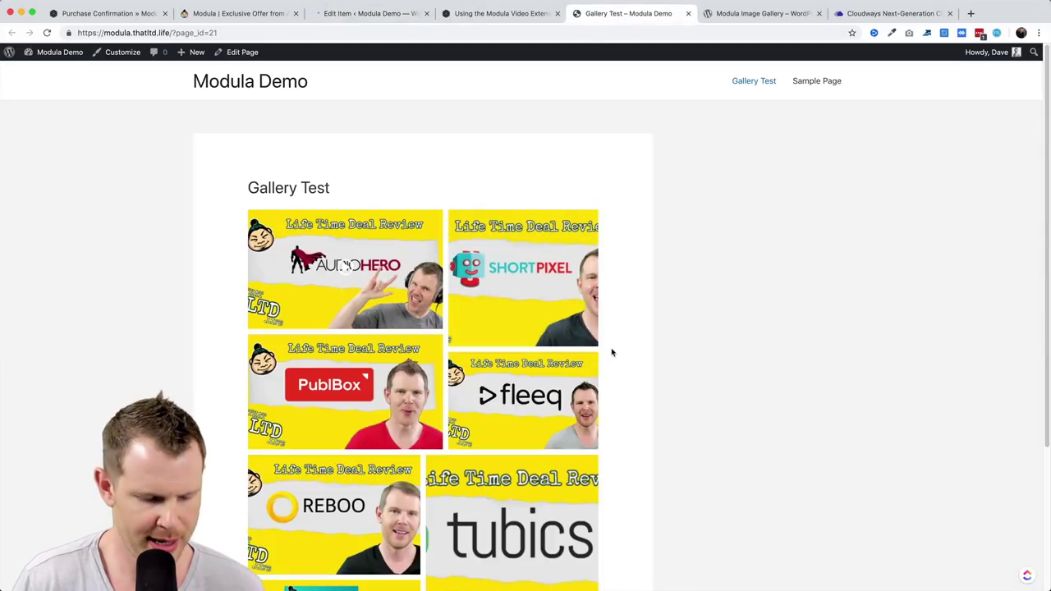
key("super+r")
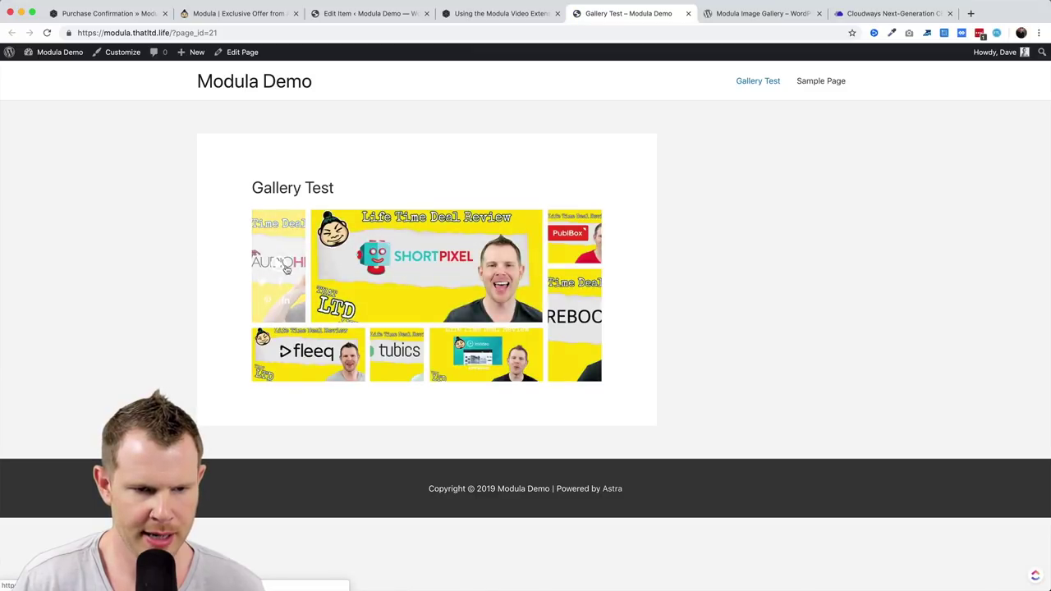
left_click(285, 262)
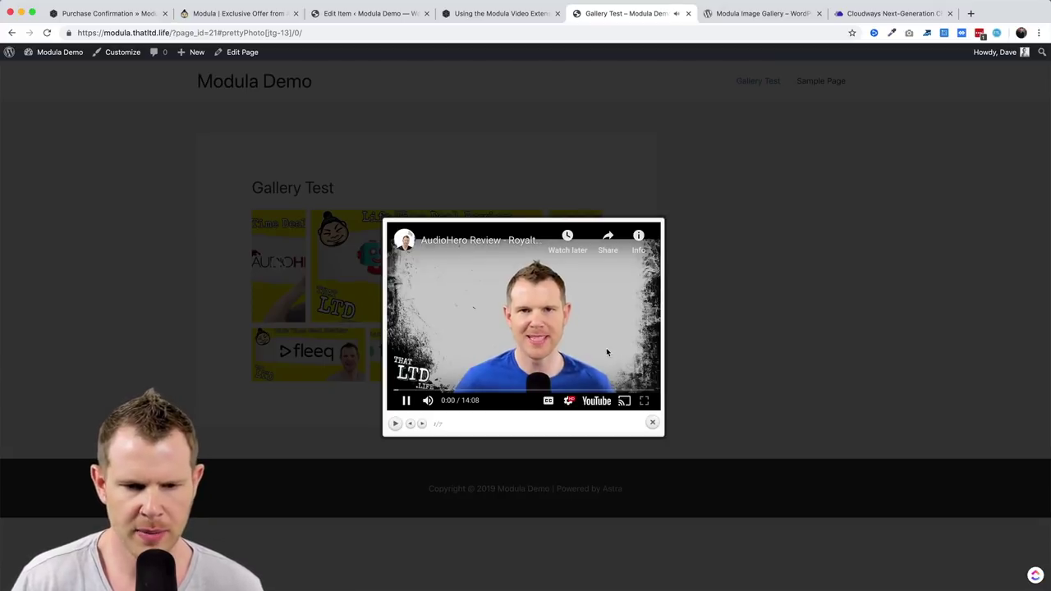
left_click(420, 423)
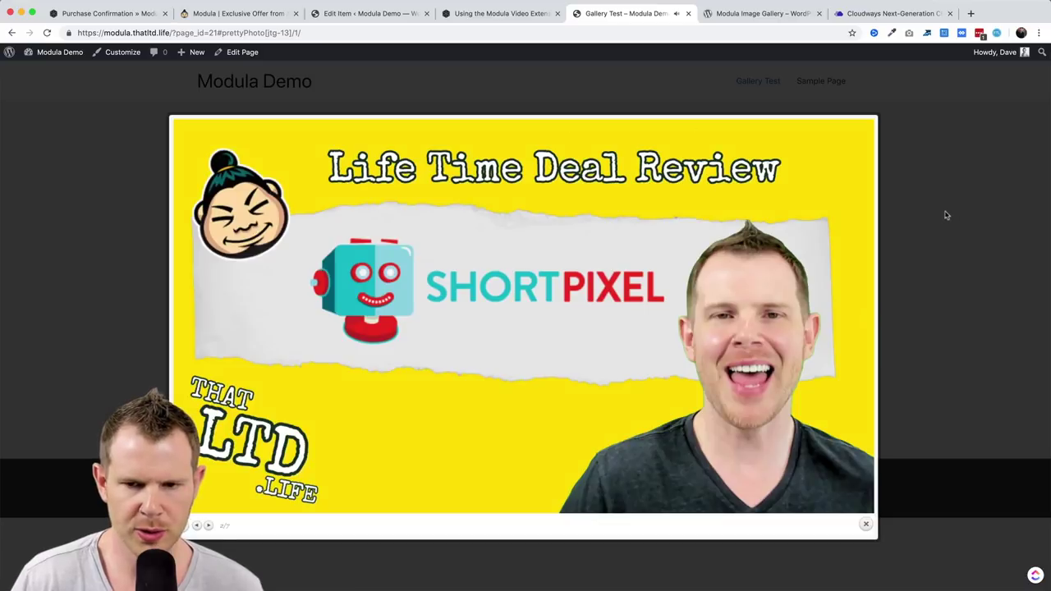
left_click(944, 217)
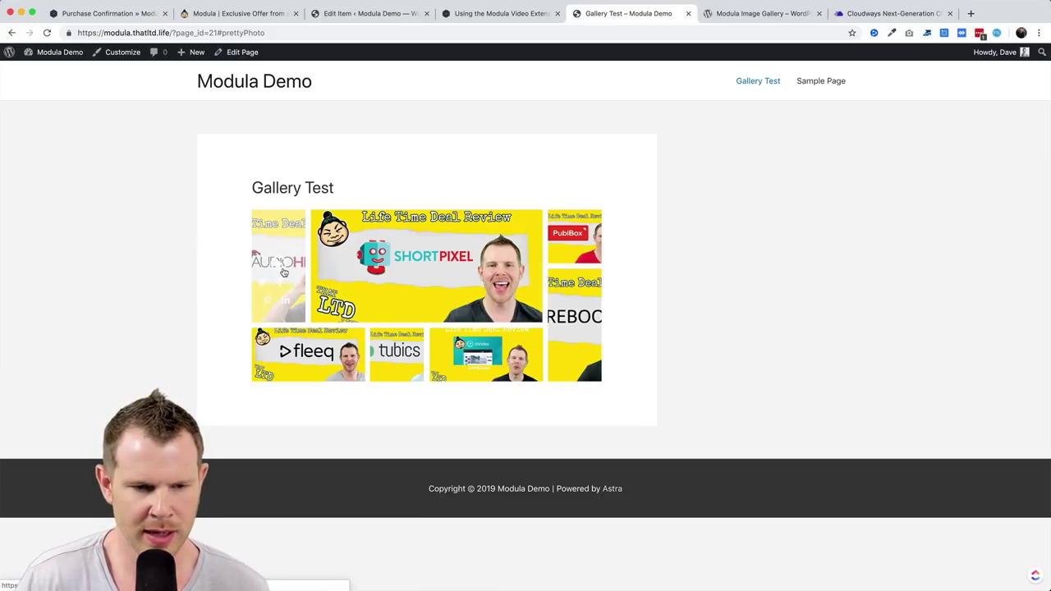
Change the play icon color to red in the gallery's video settings and update the gallery.
left_click(522, 8)
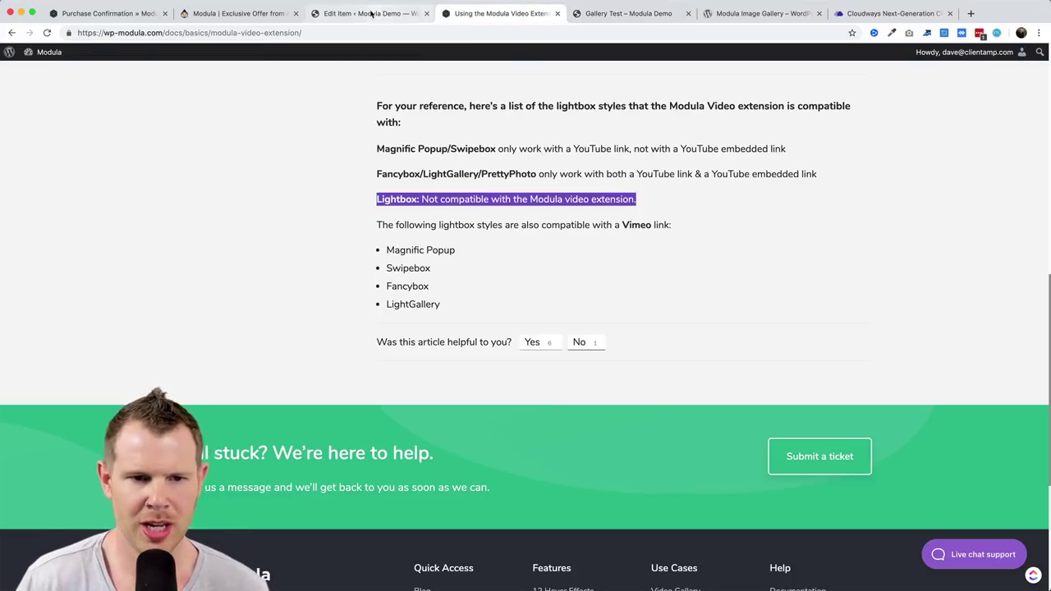
left_click(374, 13)
scroll(249, 320, "down", 5)
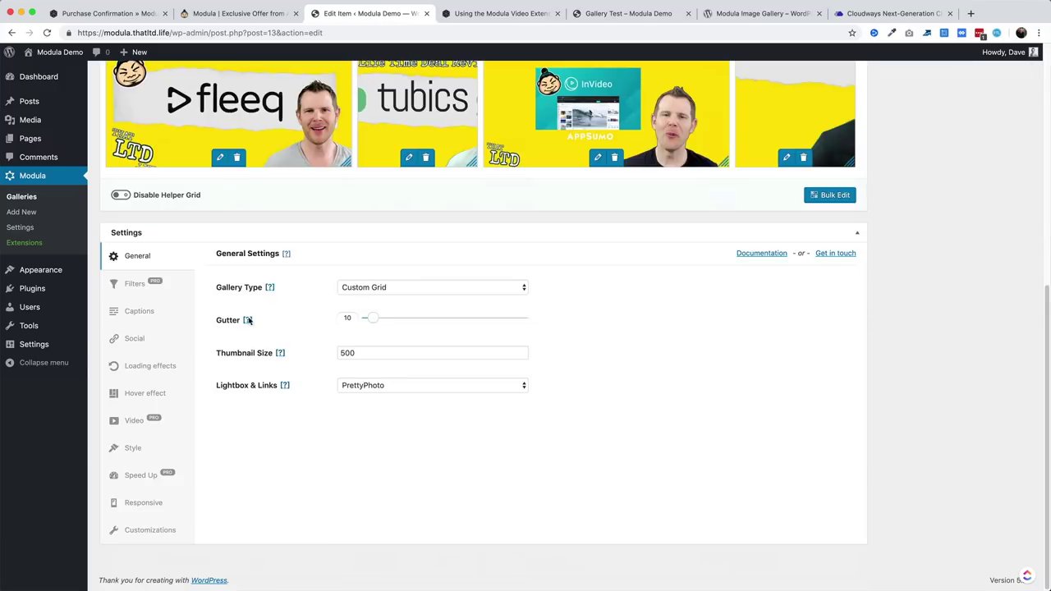
left_click(140, 419)
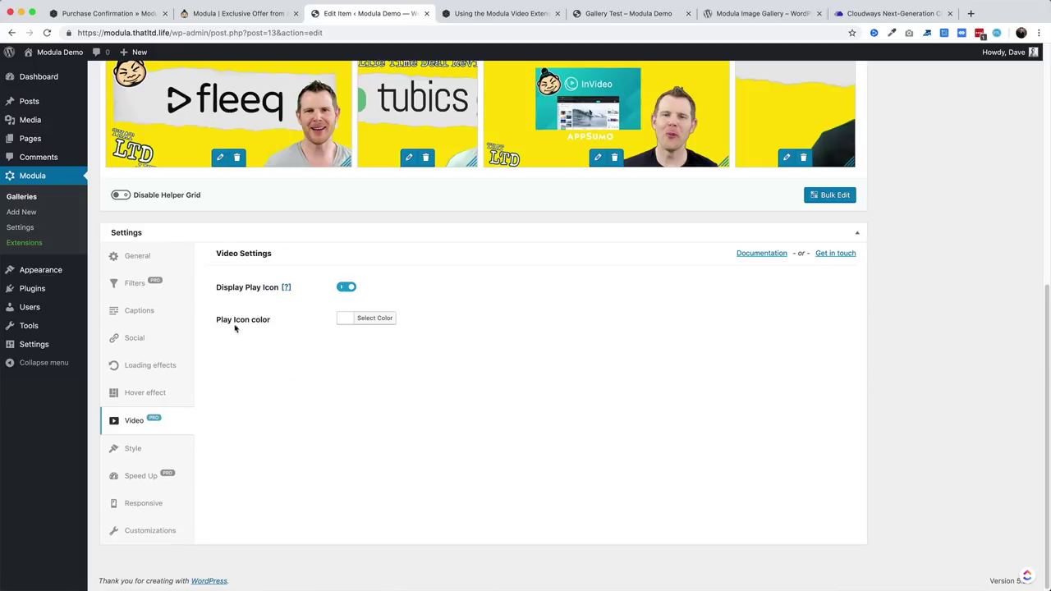
left_click(378, 322)
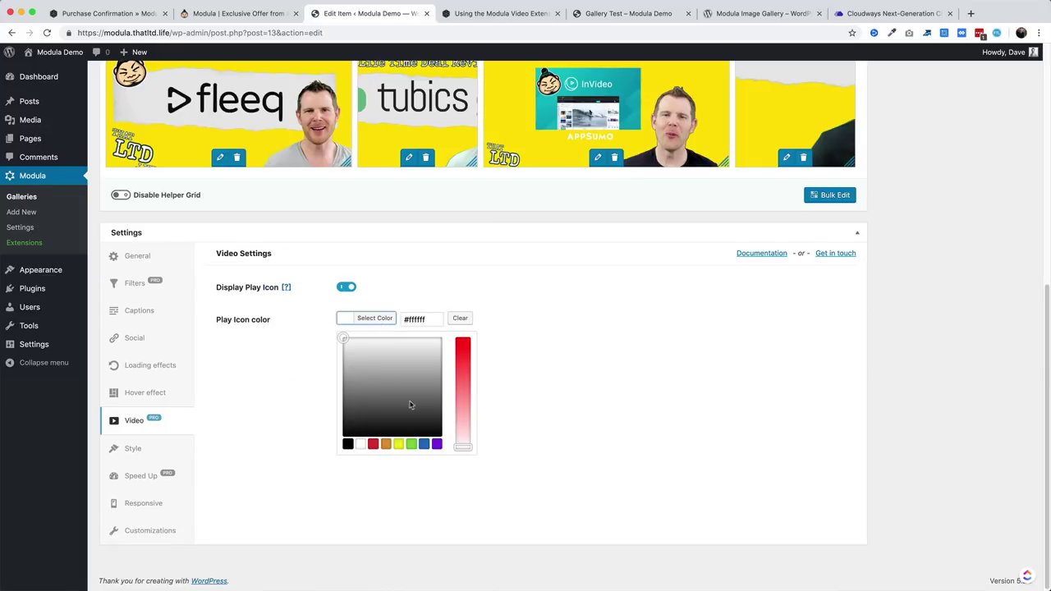
left_click(372, 443)
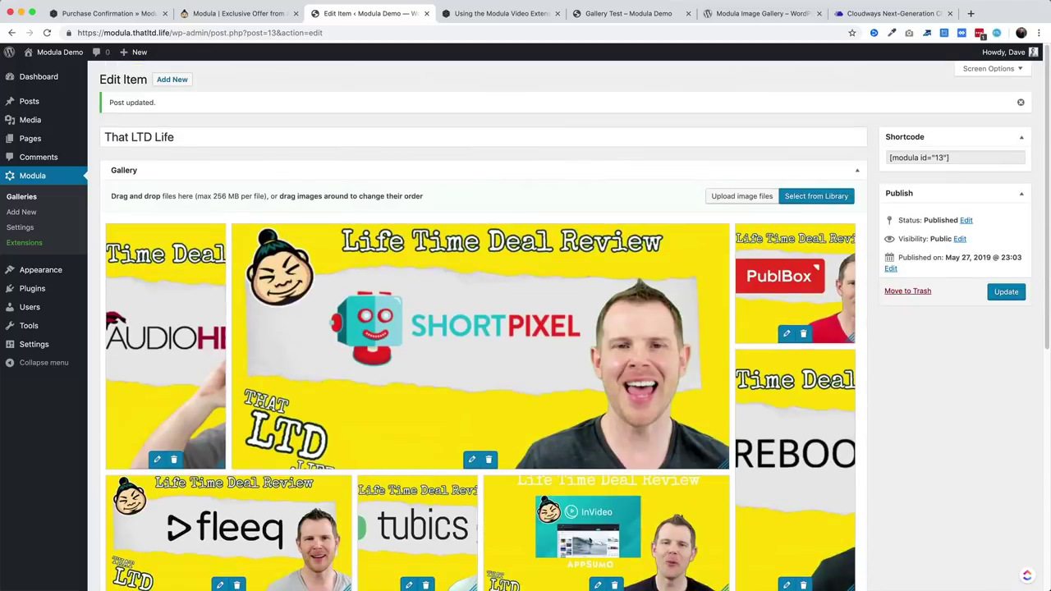
left_click(1005, 291)
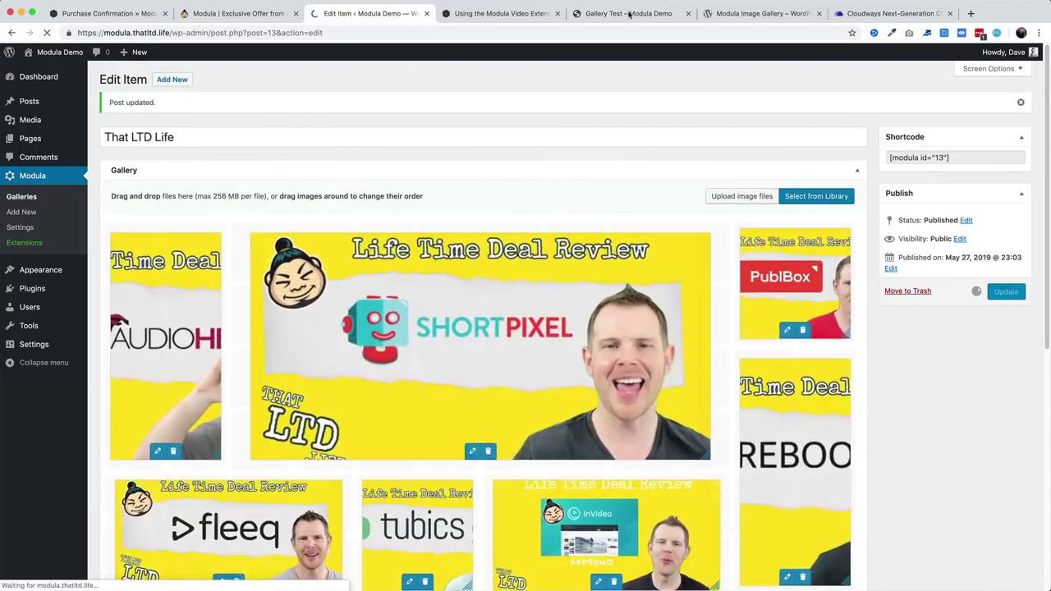
Set the Gallery Test page's Astra sidebar to No Sidebar and its content layout to Full Width / Contained, and update the page.
left_click(735, 13)
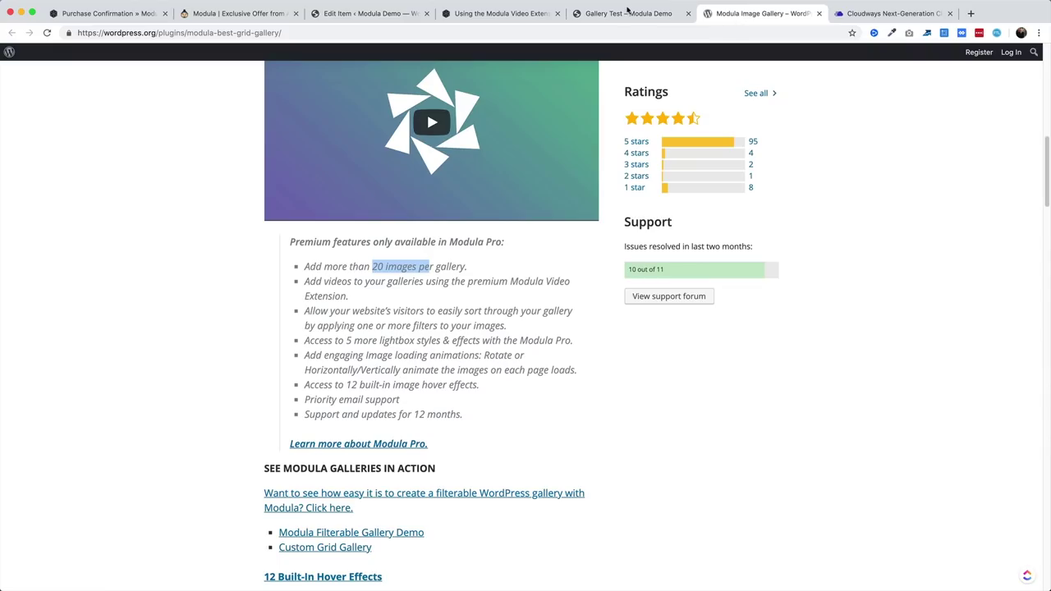
left_click(621, 14)
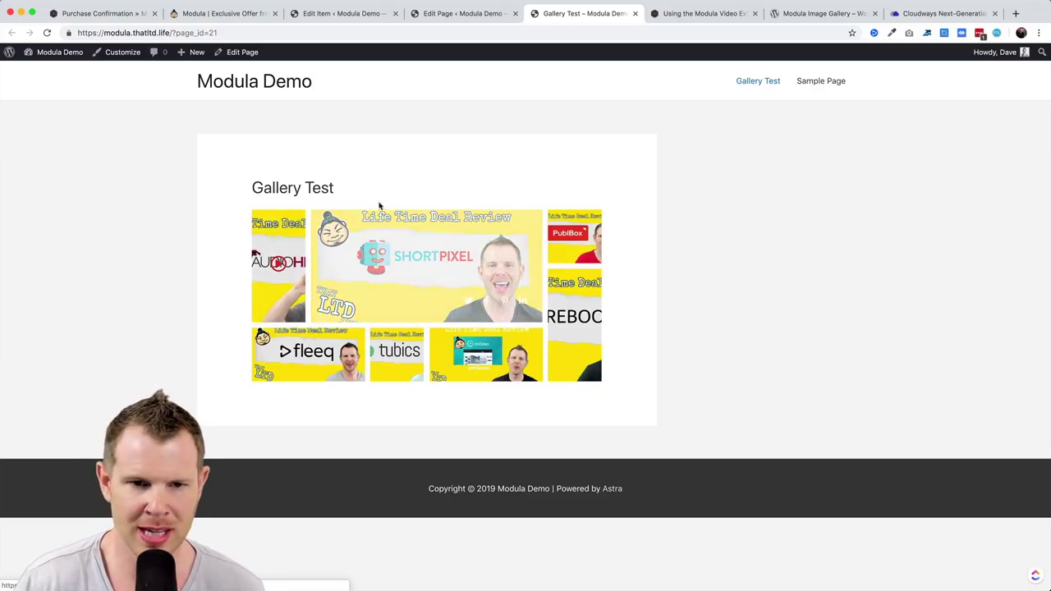
left_click(477, 14)
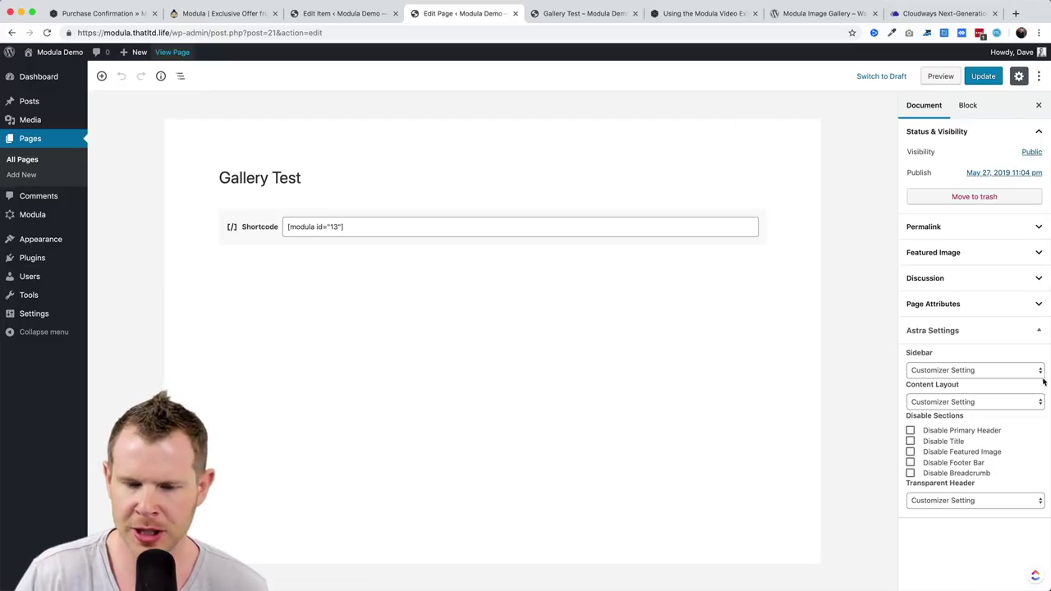
left_click(946, 376)
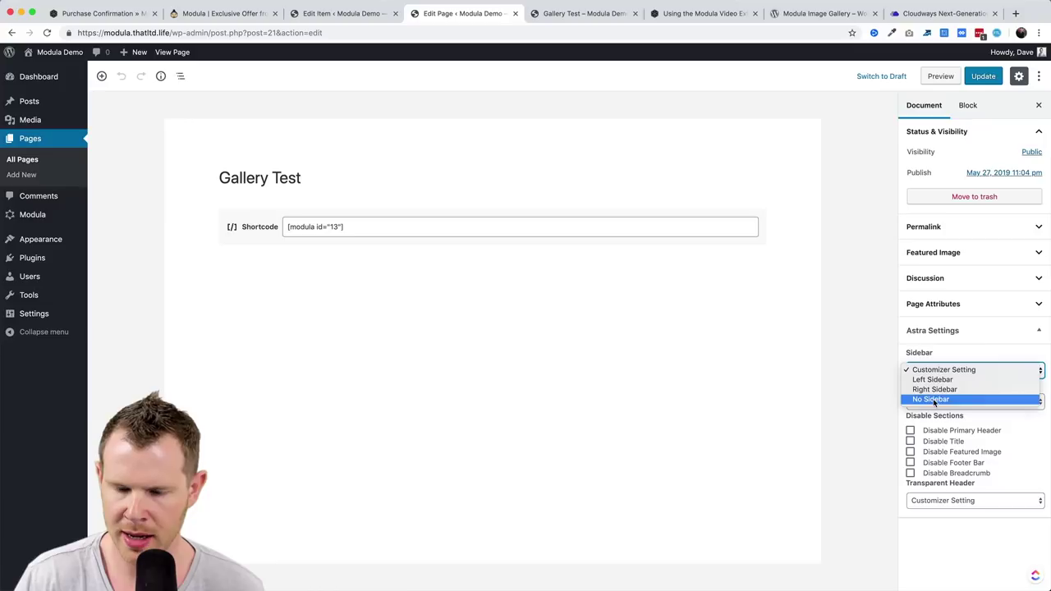
left_click(933, 399)
left_click(934, 401)
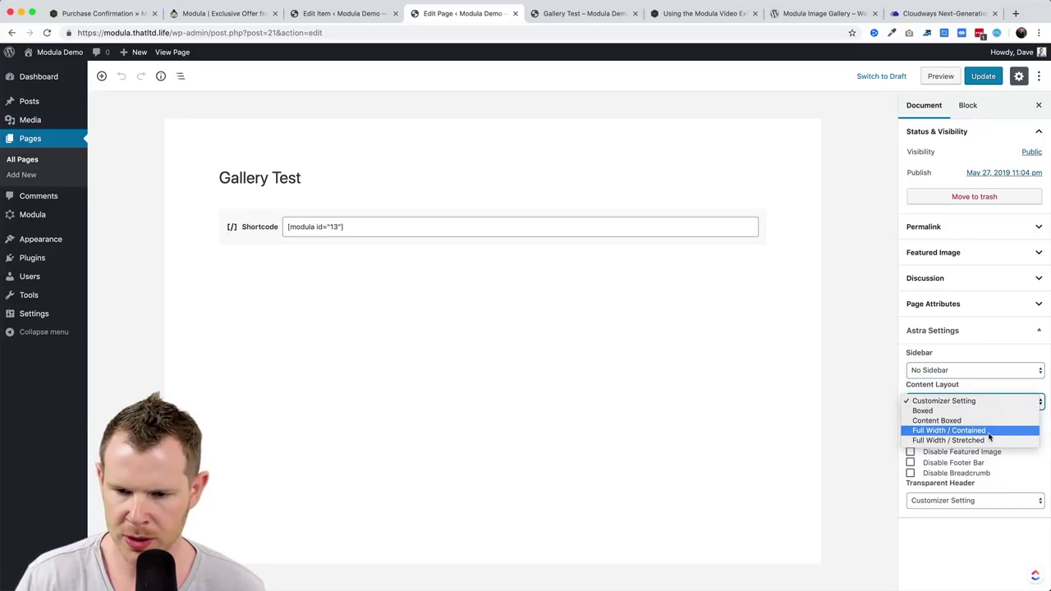
left_click(985, 432)
left_click(982, 75)
Reload the Gallery Test page to check the wider layout, and open and close the AudioHero video in the lightbox.
left_click(574, 14)
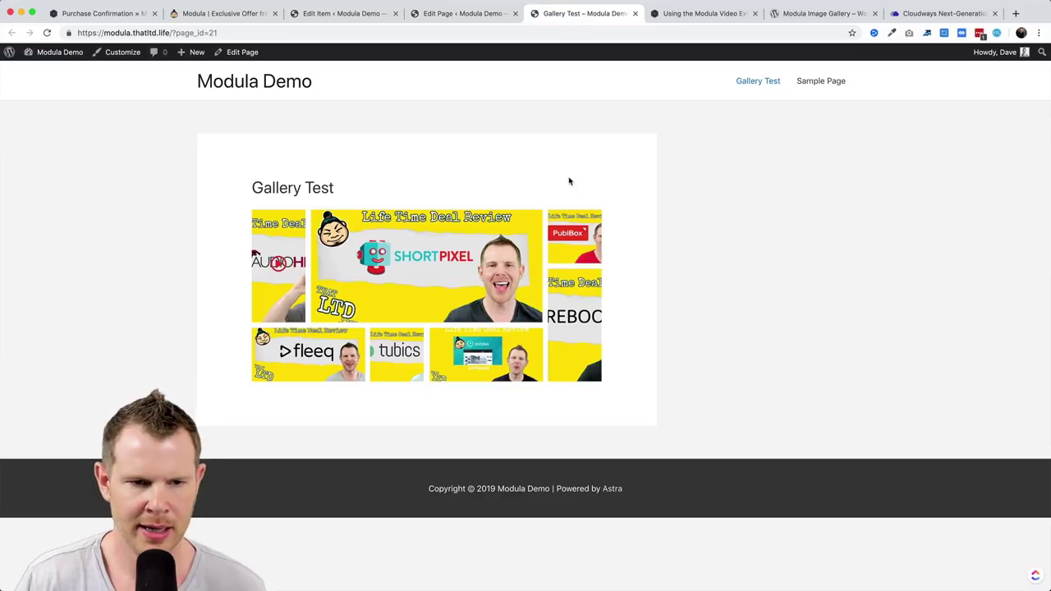
key("super+r")
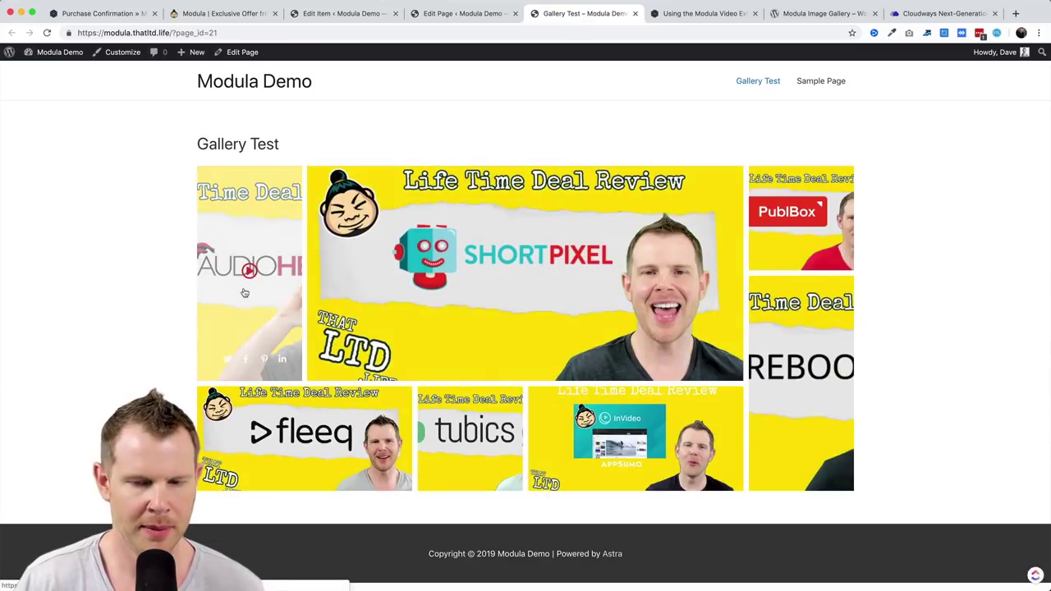
left_click(246, 282)
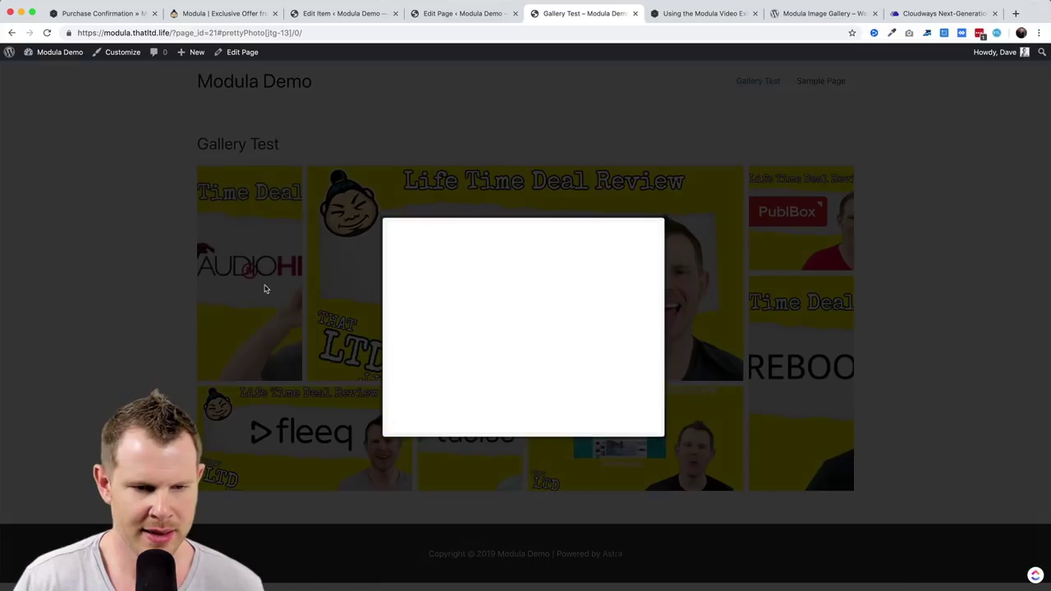
left_click(812, 331)
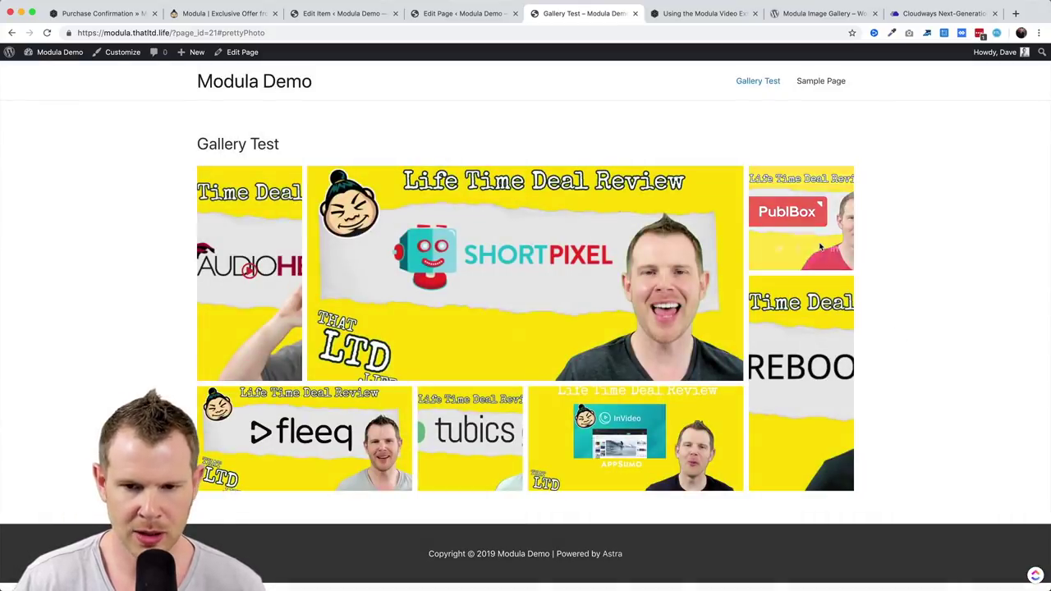
Add the filters Video Tools and WE in the gallery's filter settings and update the gallery.
key("super+3")
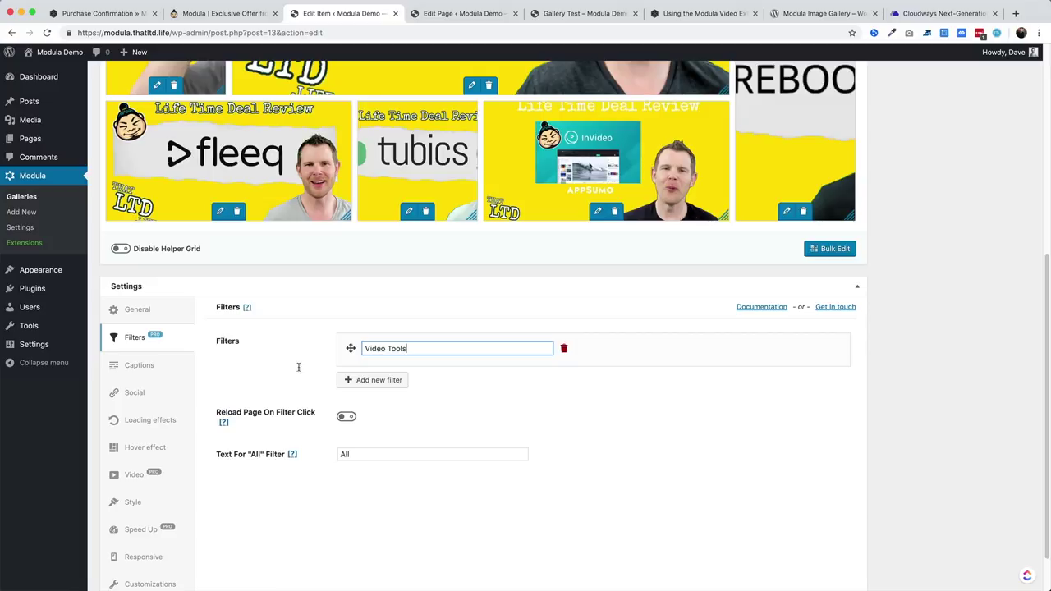
left_click(363, 380)
left_click(398, 364)
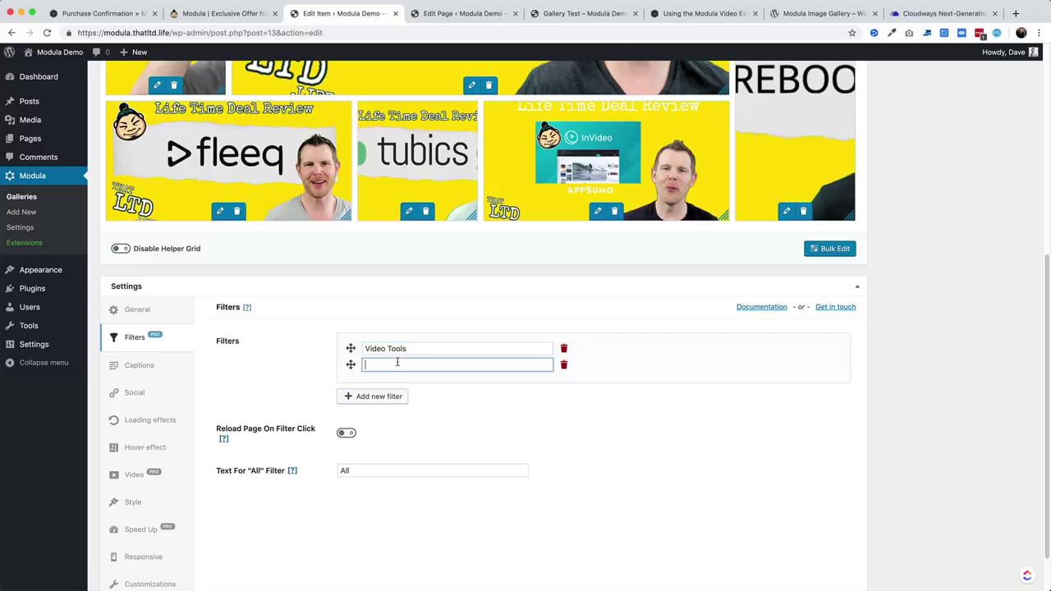
type("WE")
scroll(649, 565, "down", 1)
key("Return")
left_click(996, 294)
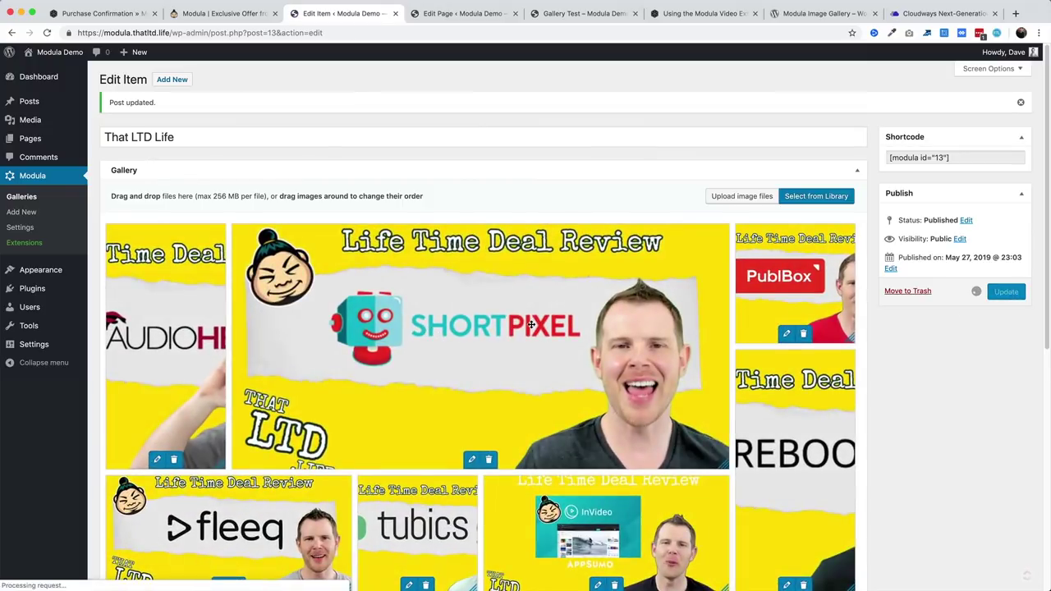
scroll(531, 325, "down", 3)
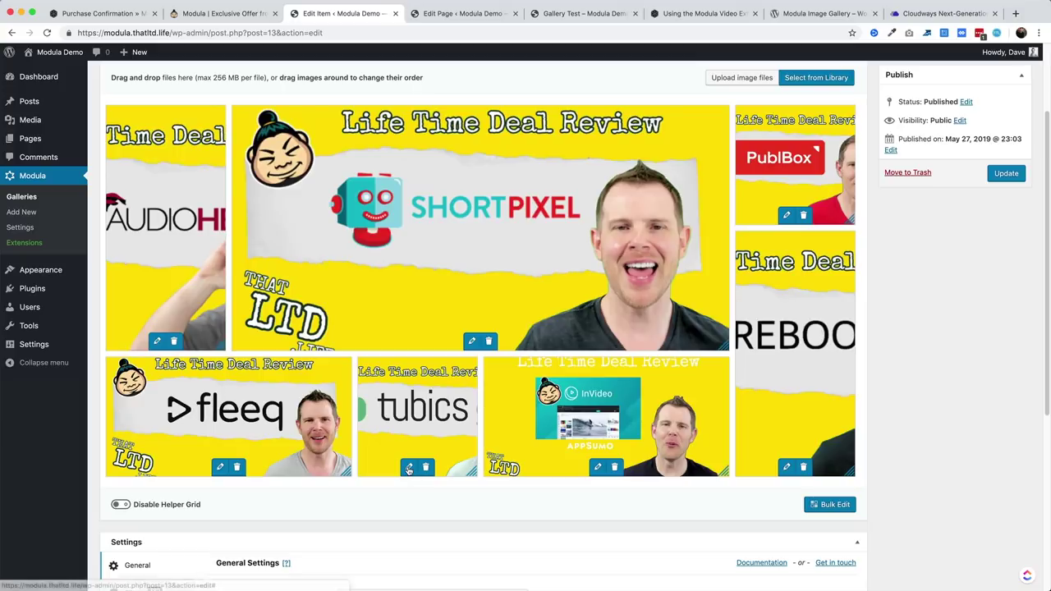
Assign the Video Tools filter to the tubics image, save its metadata and close the editor.
left_click(409, 467)
left_click(740, 498)
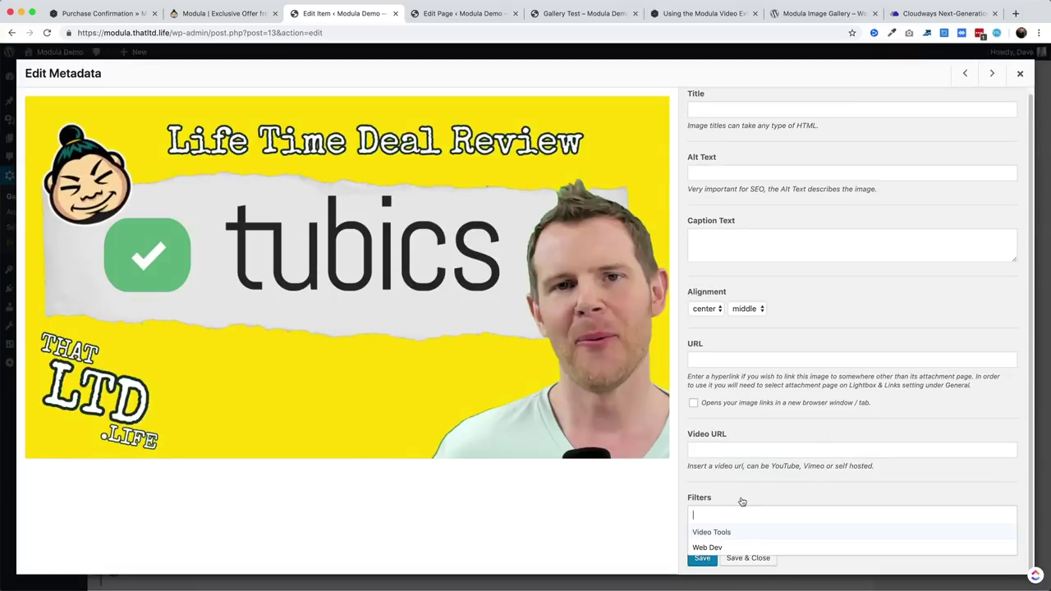
left_click(724, 539)
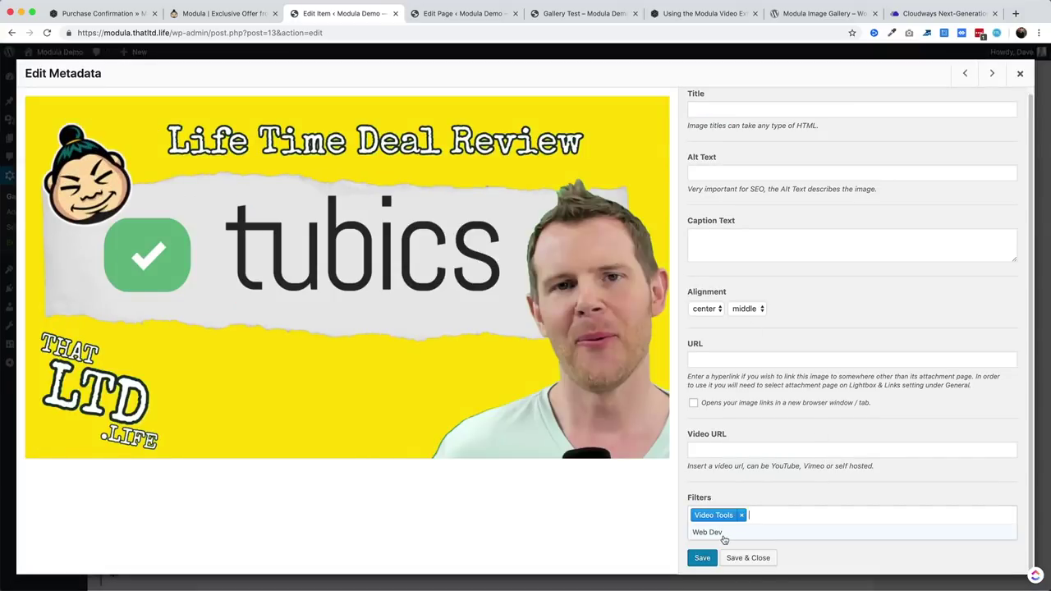
left_click(703, 566)
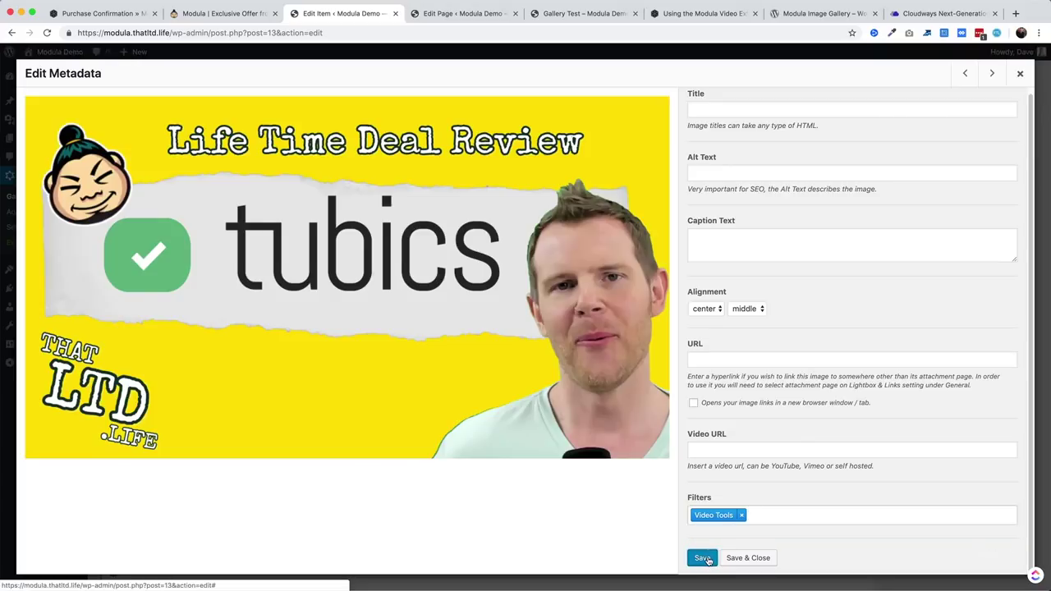
key("Escape")
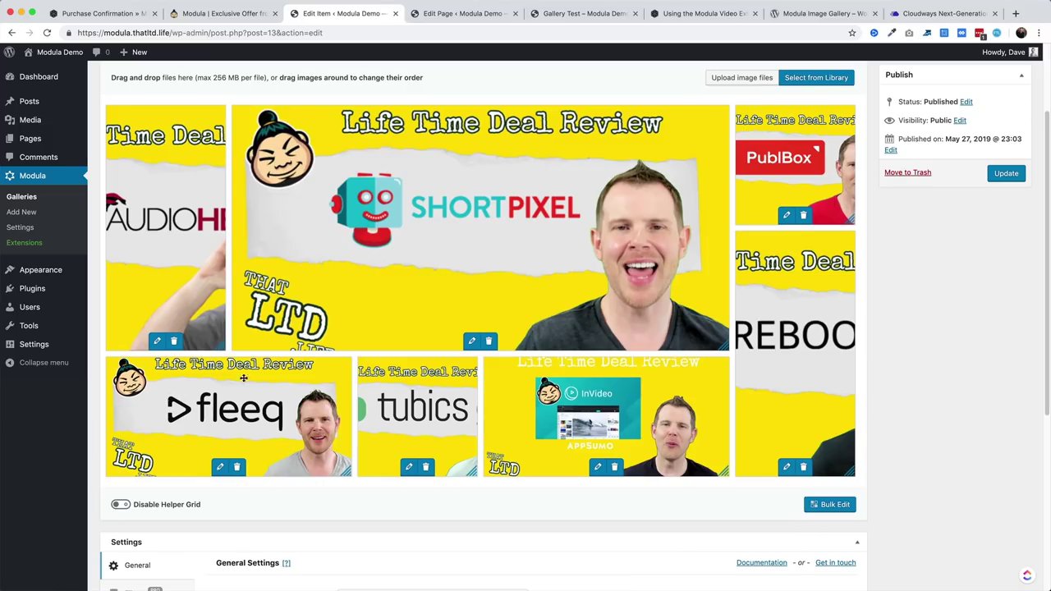
Assign filters to the other gallery images, including the REBOO and InVideo images, using Video Tools for InVideo.
left_click(528, 235)
left_click(704, 516)
left_click(711, 537)
key("Escape")
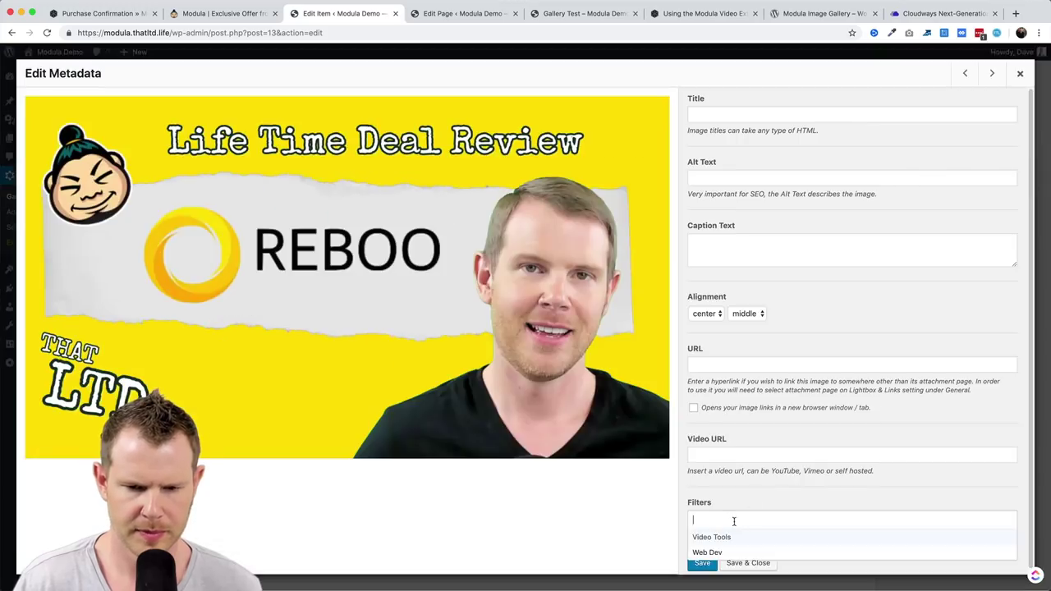
left_click(711, 537)
key("Escape")
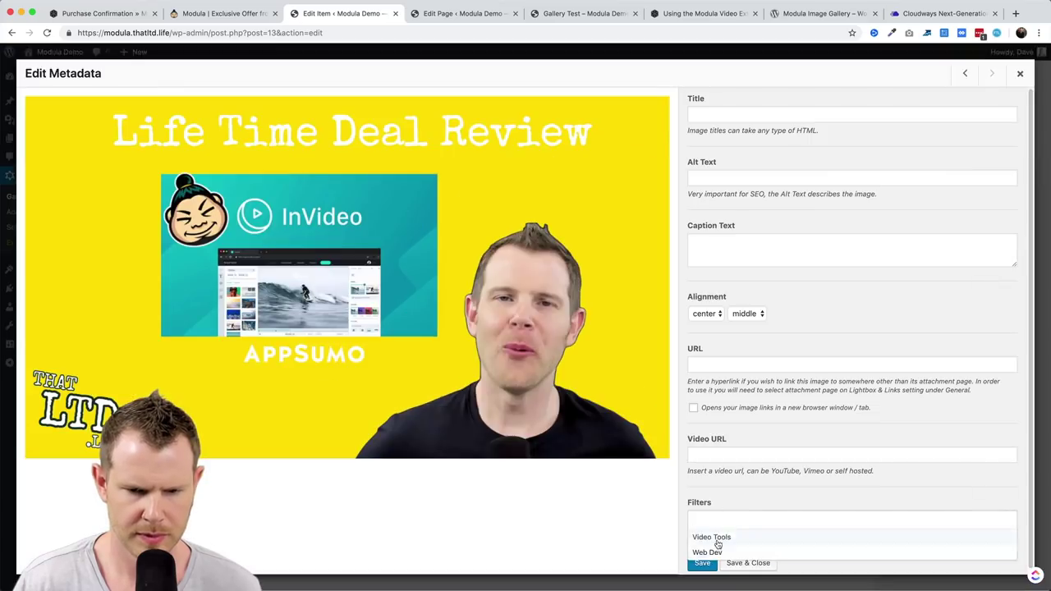
left_click(711, 536)
key("Escape")
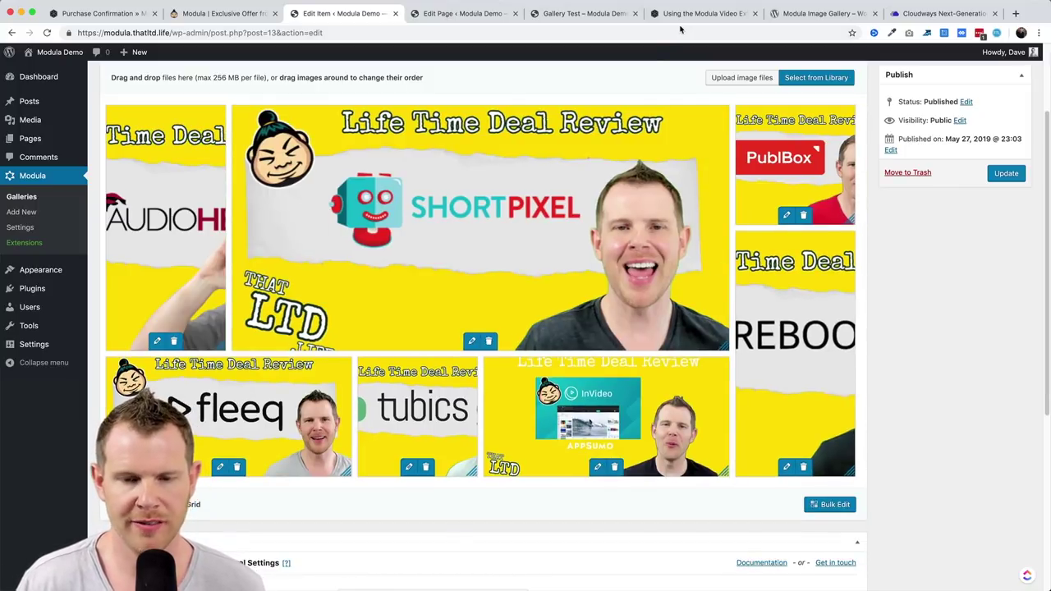
Reload the Gallery Test page and test the gallery's All, Web Dev and Video Tools filters.
left_click(592, 17)
key("super+r")
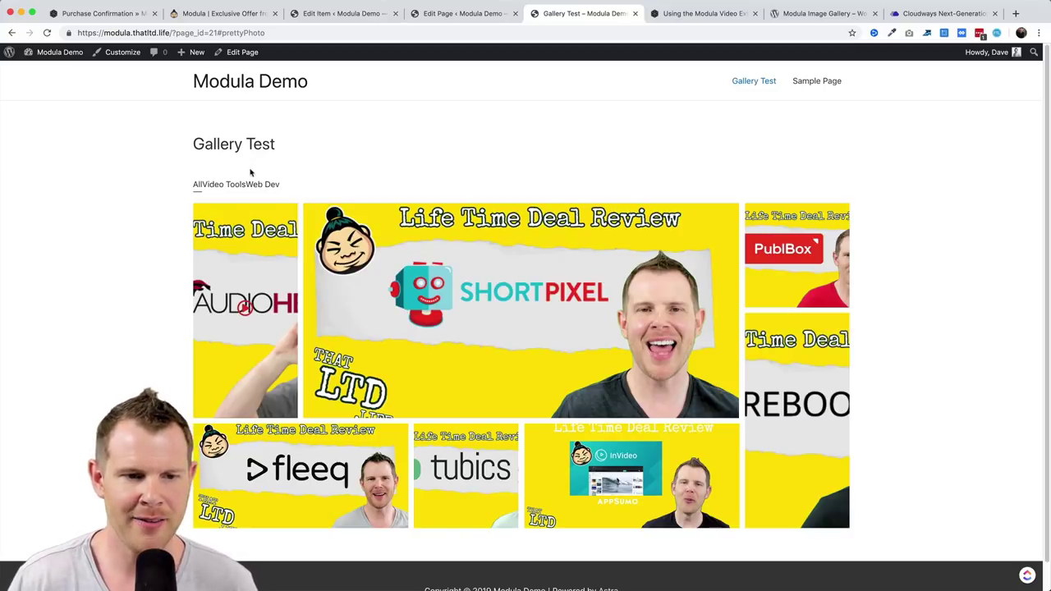
left_click(196, 187)
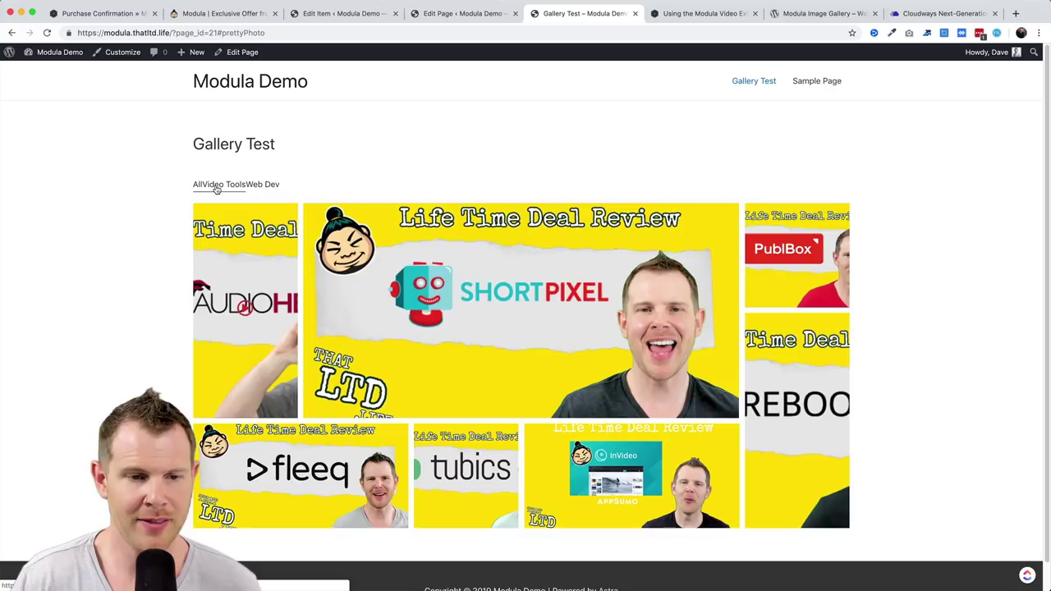
left_click(266, 185)
left_click(235, 186)
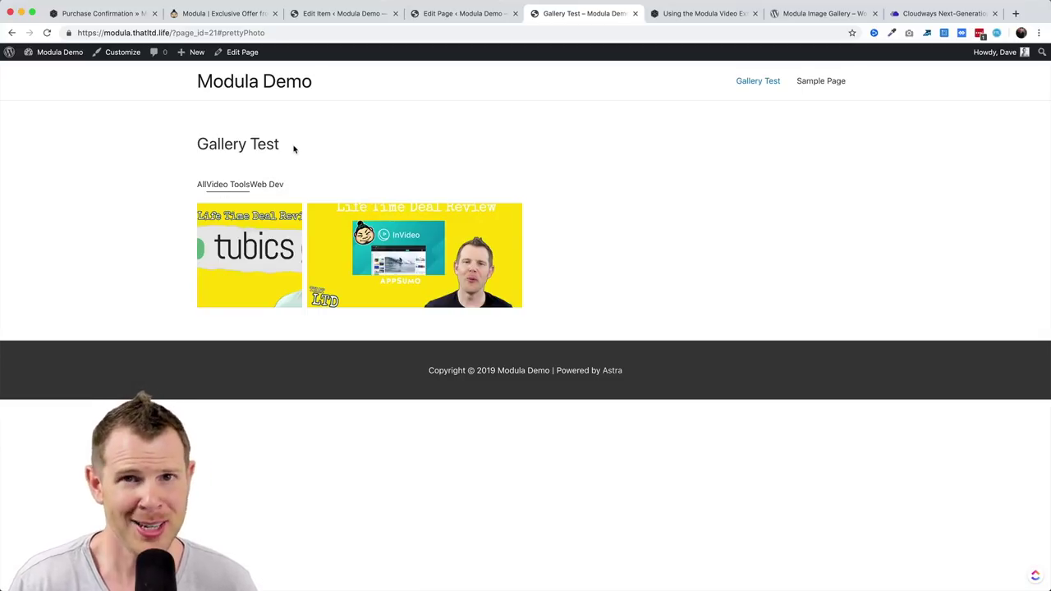
Review Modula's documentation on adding padding to the gallery filters and compare the filter spacing on the Gallery Test page.
left_click(478, 16)
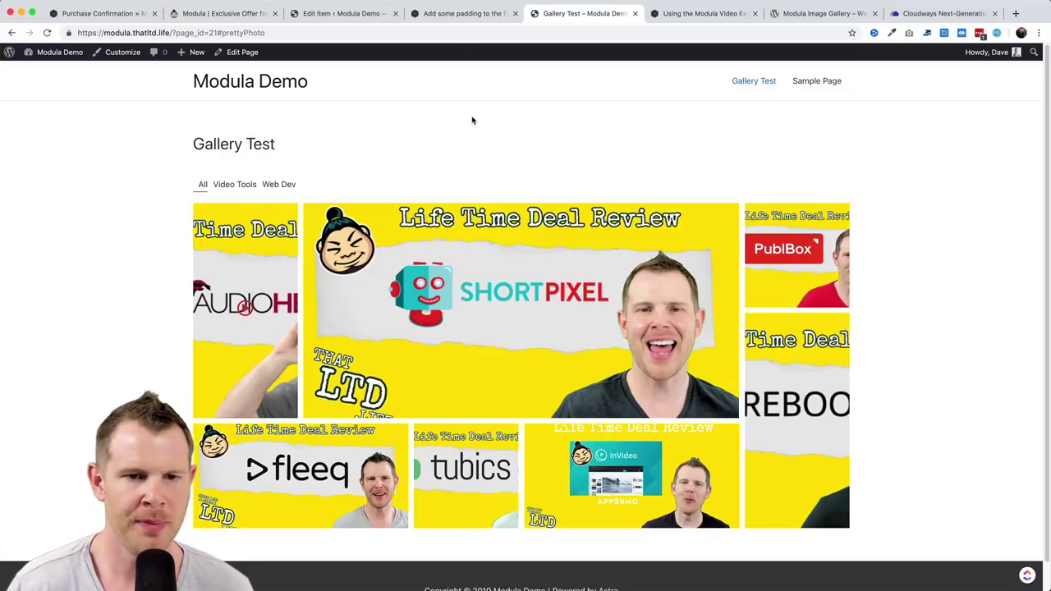
left_click(450, 15)
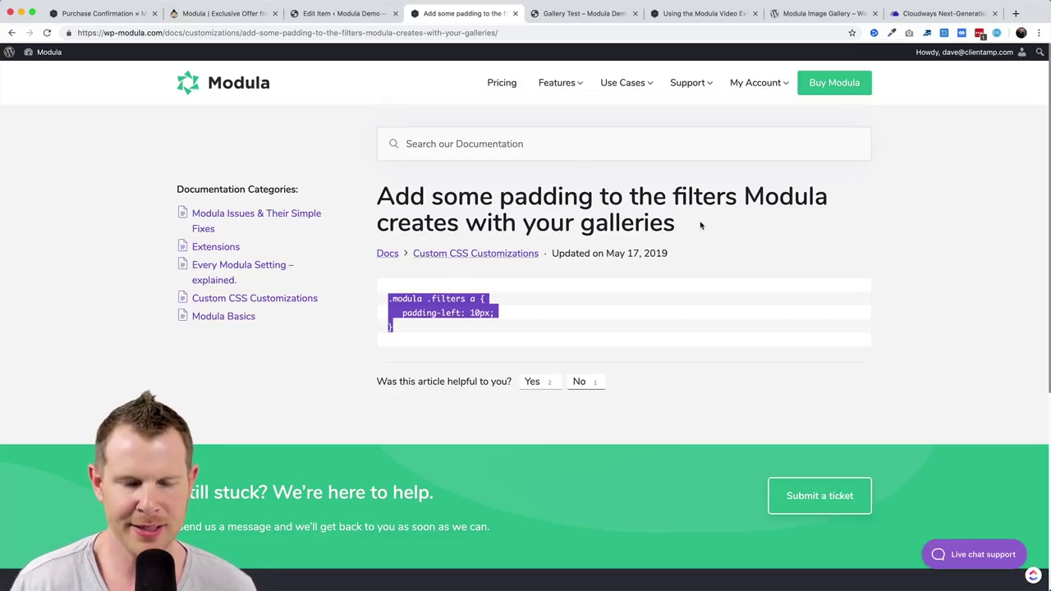
left_click(583, 14)
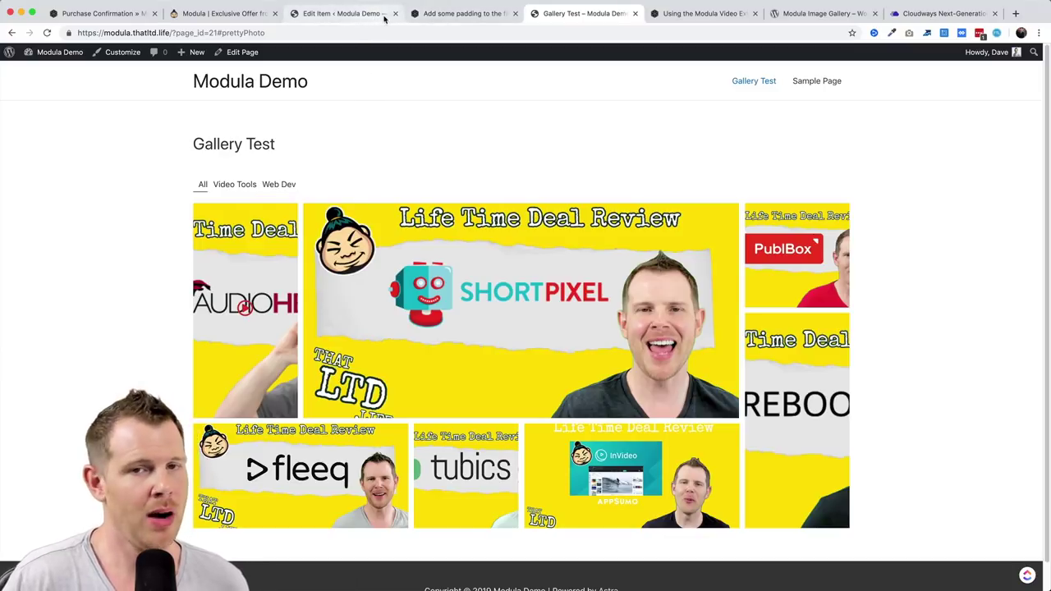
Look through the gallery's general, filter and caption settings.
left_click(345, 14)
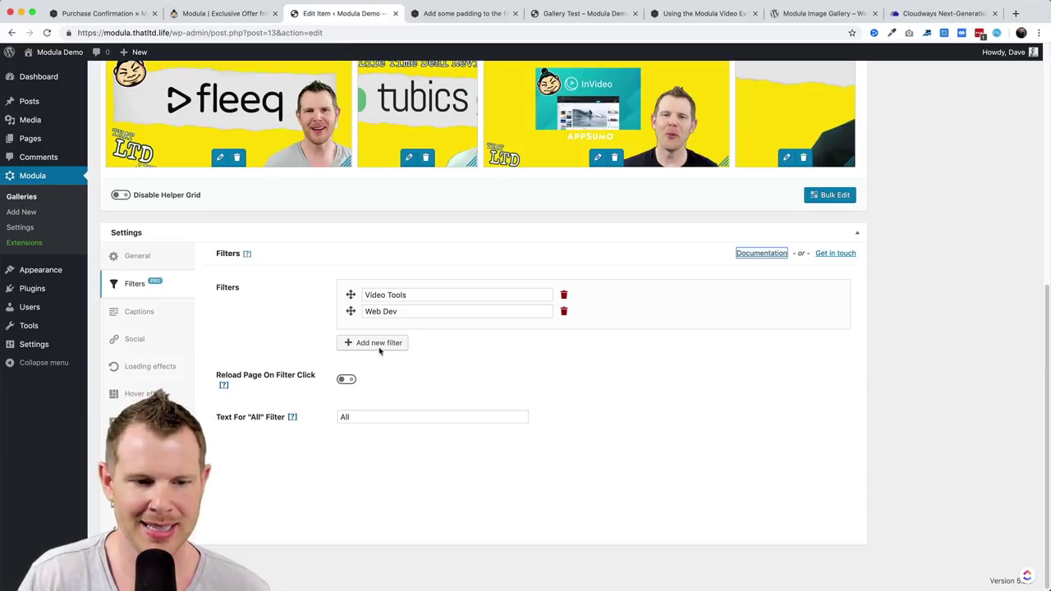
left_click(139, 260)
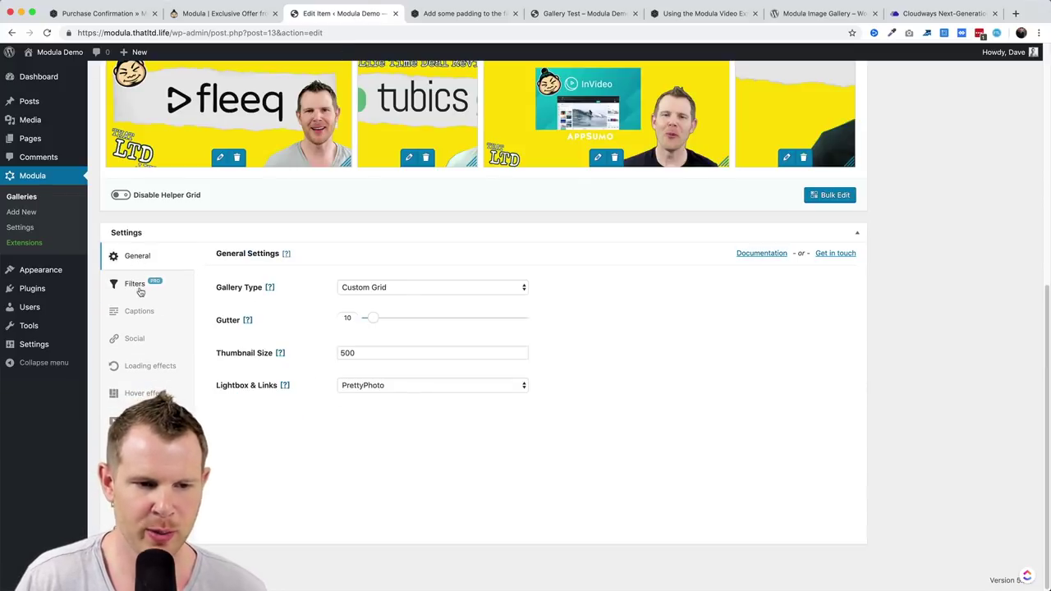
left_click(137, 284)
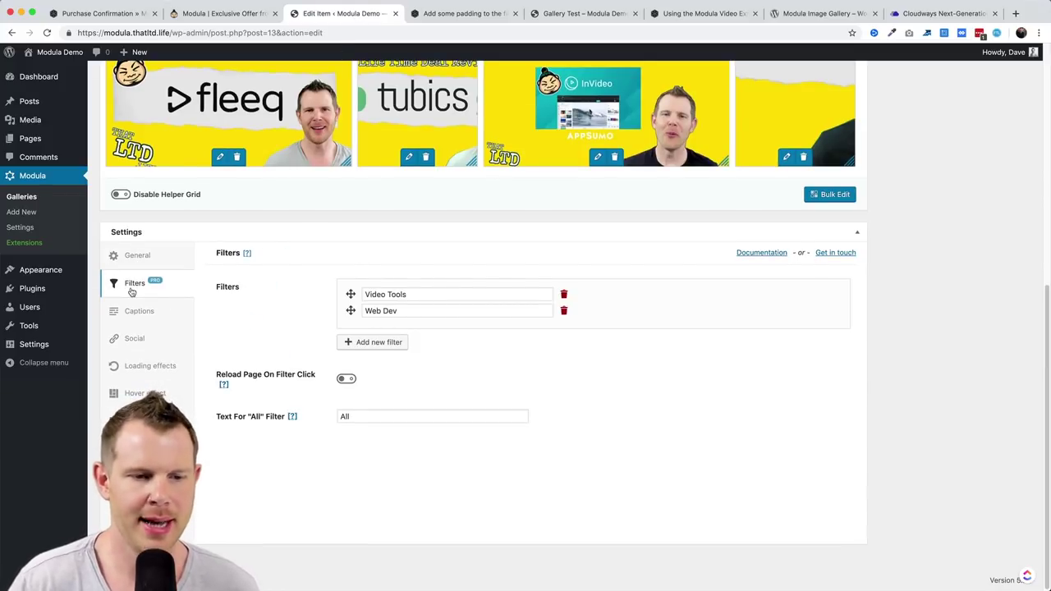
left_click(139, 311)
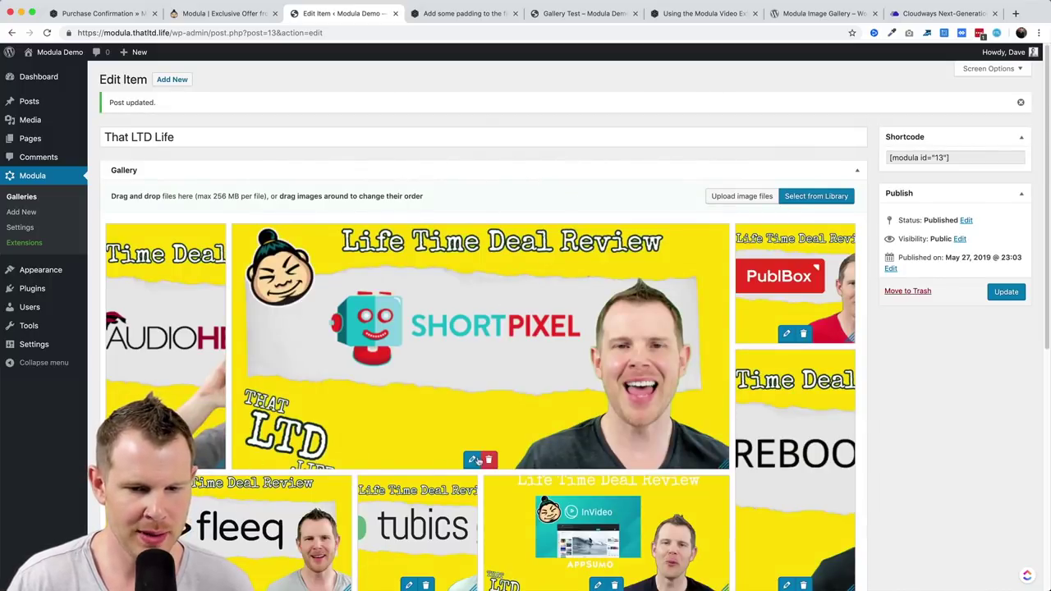
Save the ShortPixel image with title "ShortPixel AppSumo 2019" and caption "This shortpixel LTD shouldn't be missed!", and check it on the Gallery Test page.
left_click(470, 460)
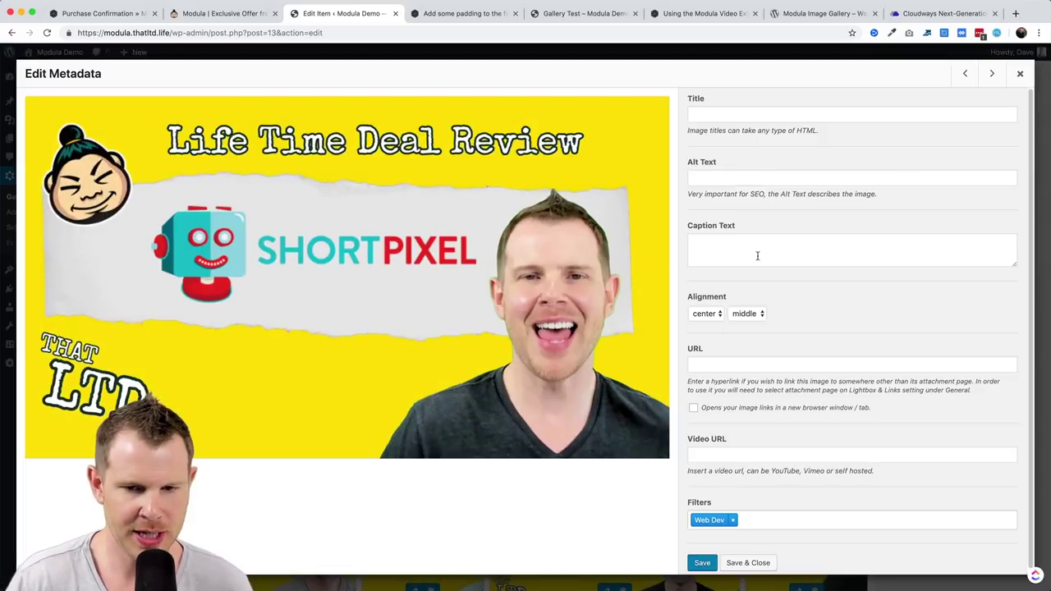
left_click(718, 114)
type("ShortPixel AppSumo 2019")
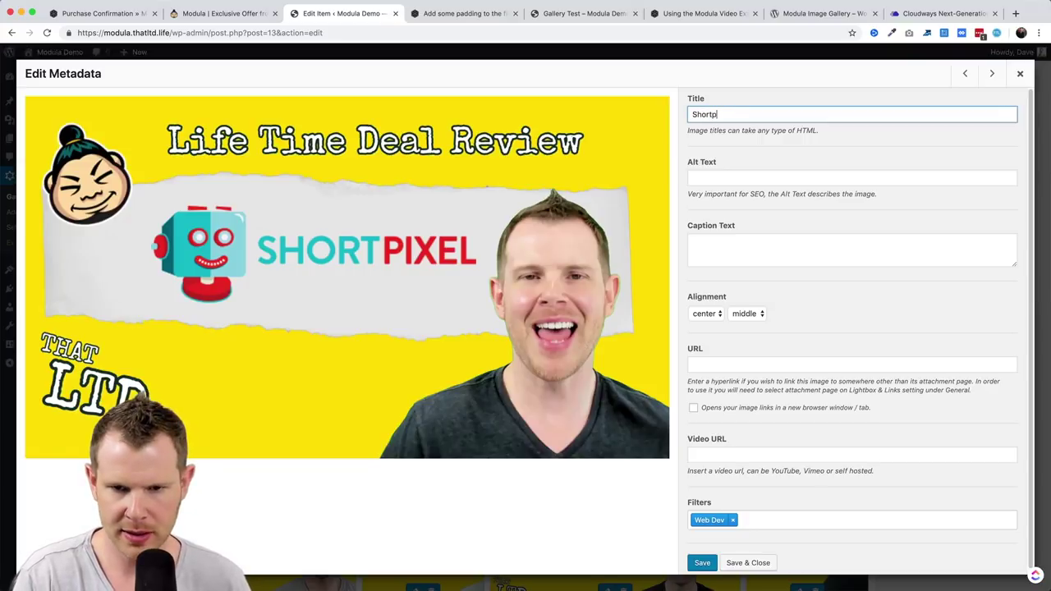
key("Tab")
left_click(731, 243)
type("This shortpixel LTD shouldn't be missed!")
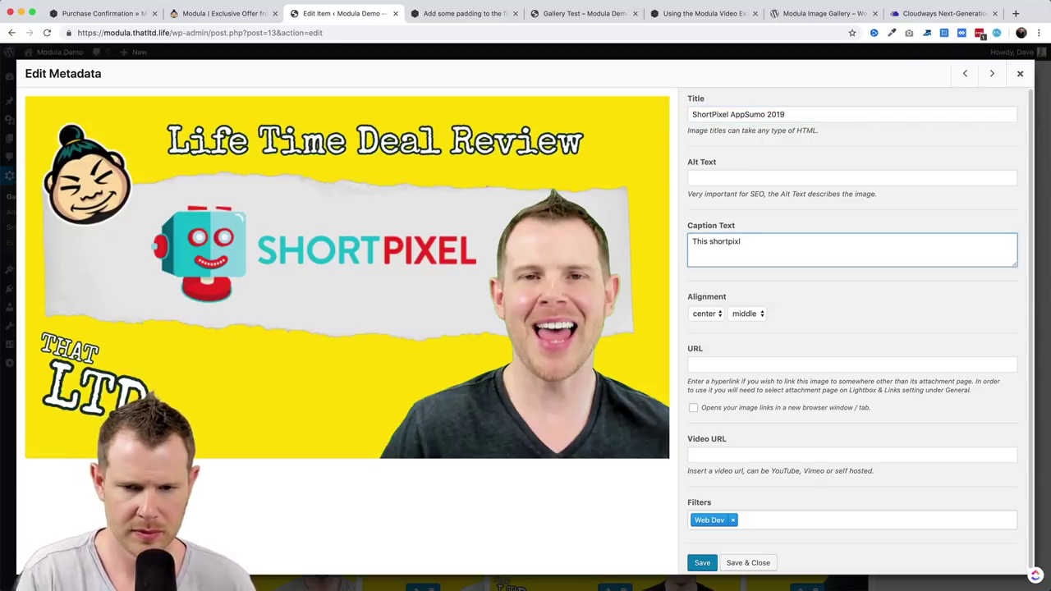
scroll(841, 374, "down", 1)
left_click(747, 557)
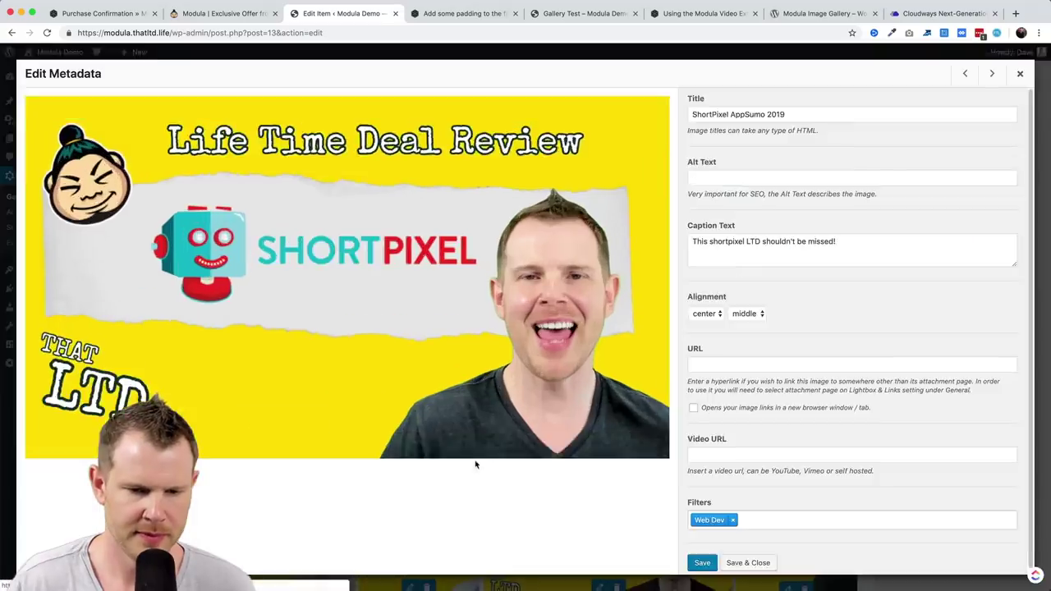
left_click(583, 13)
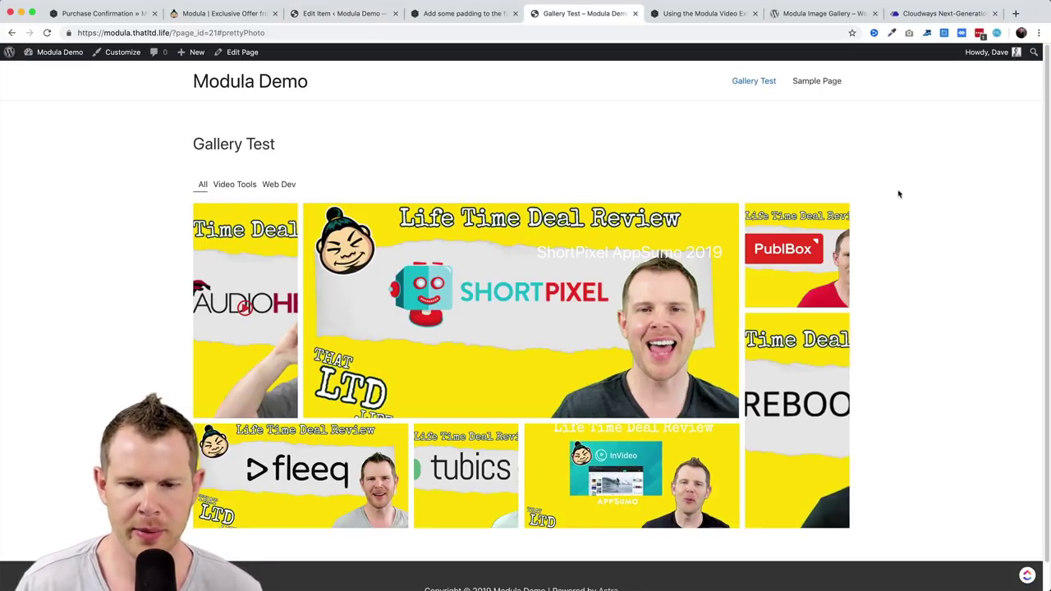
mouse_move(565, 241)
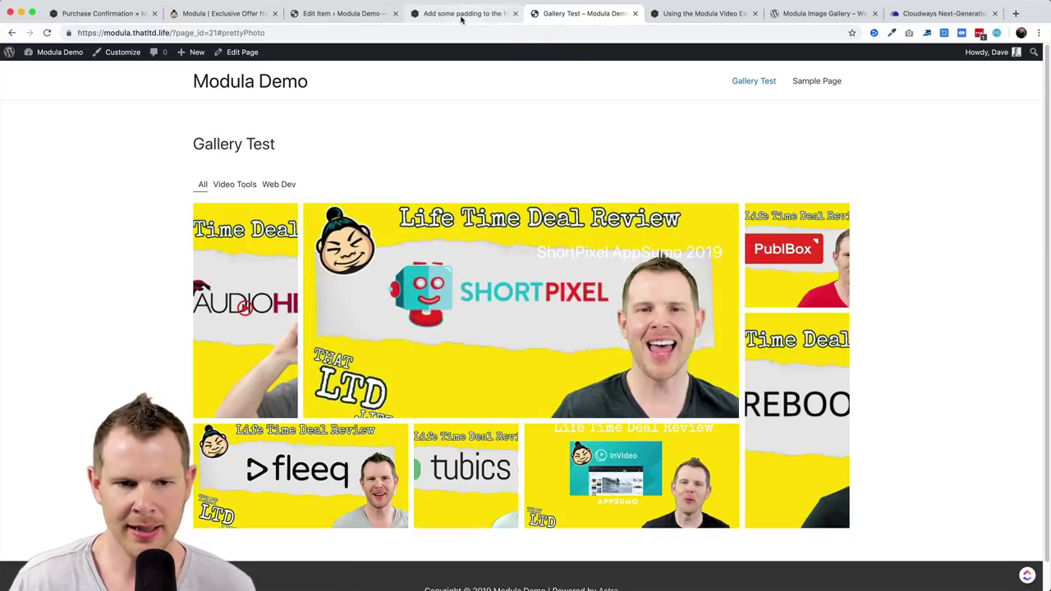
Set the gallery's title color to red (#dd3333) and its caption color to black (#000000).
left_click(345, 13)
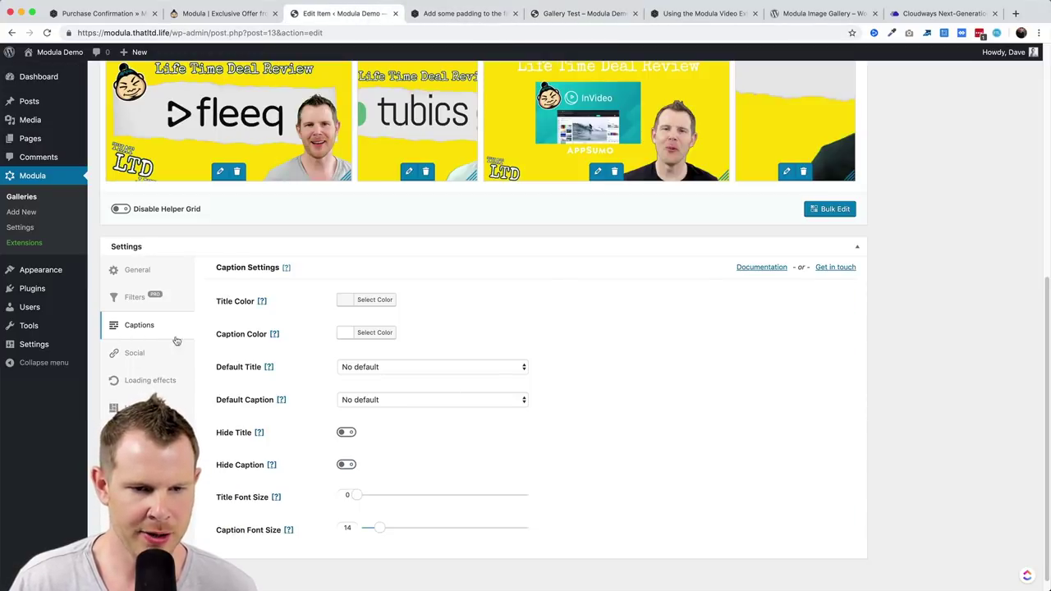
left_click(344, 305)
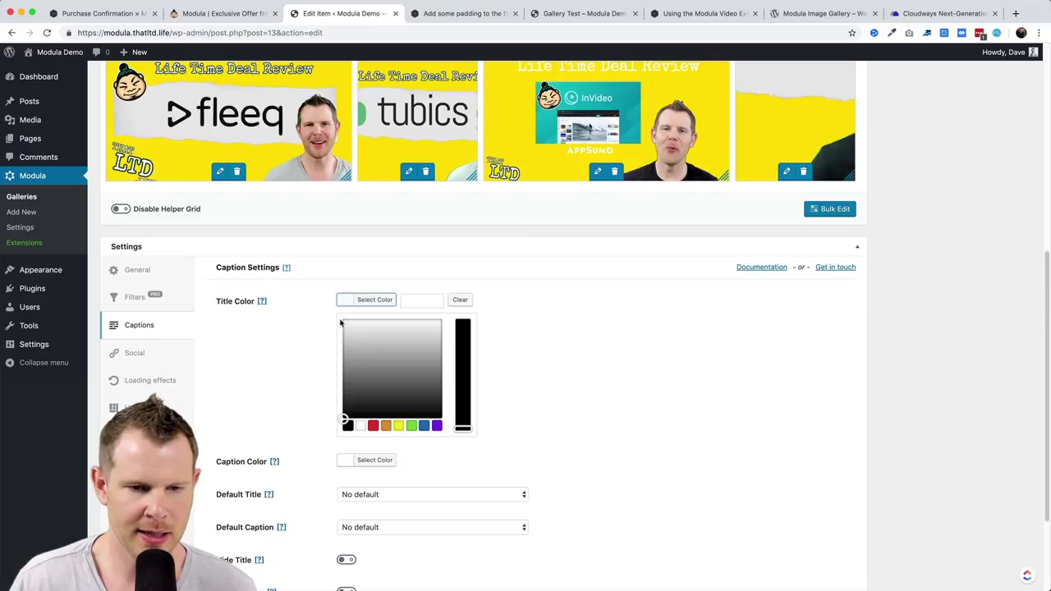
left_click(373, 425)
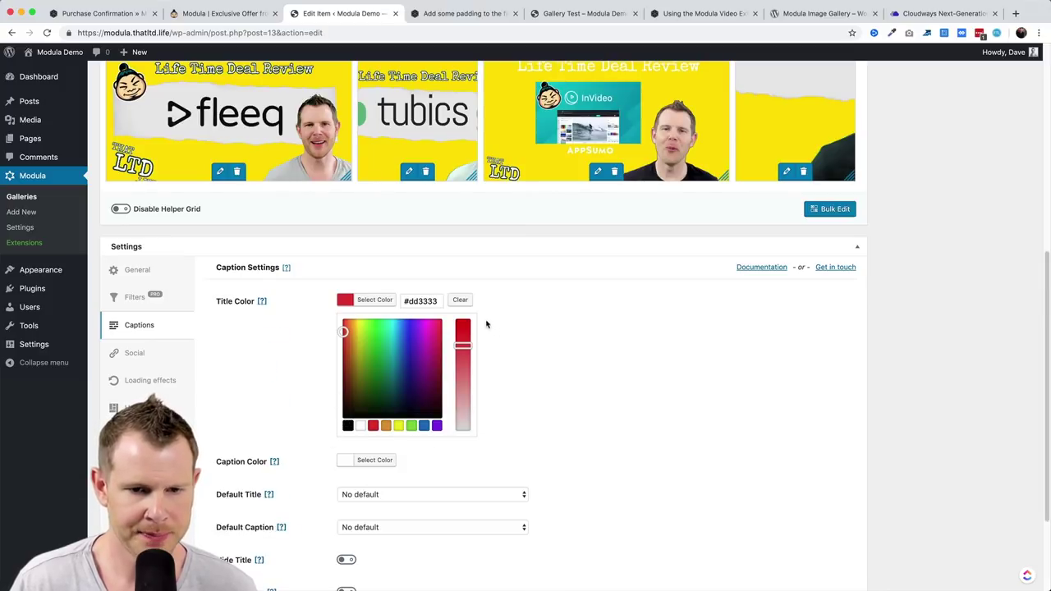
left_click(352, 462)
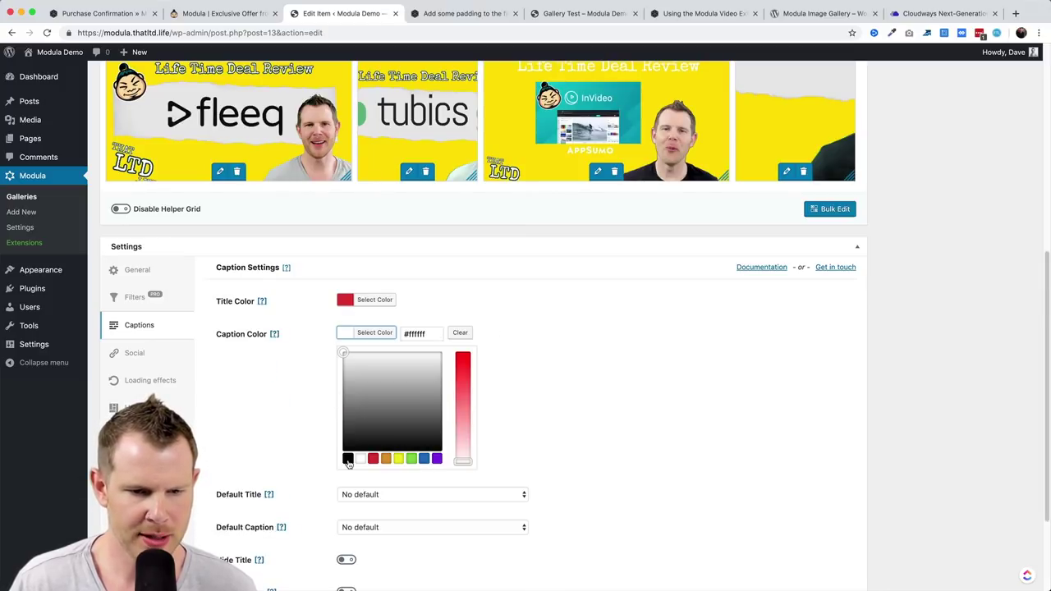
left_click(347, 460)
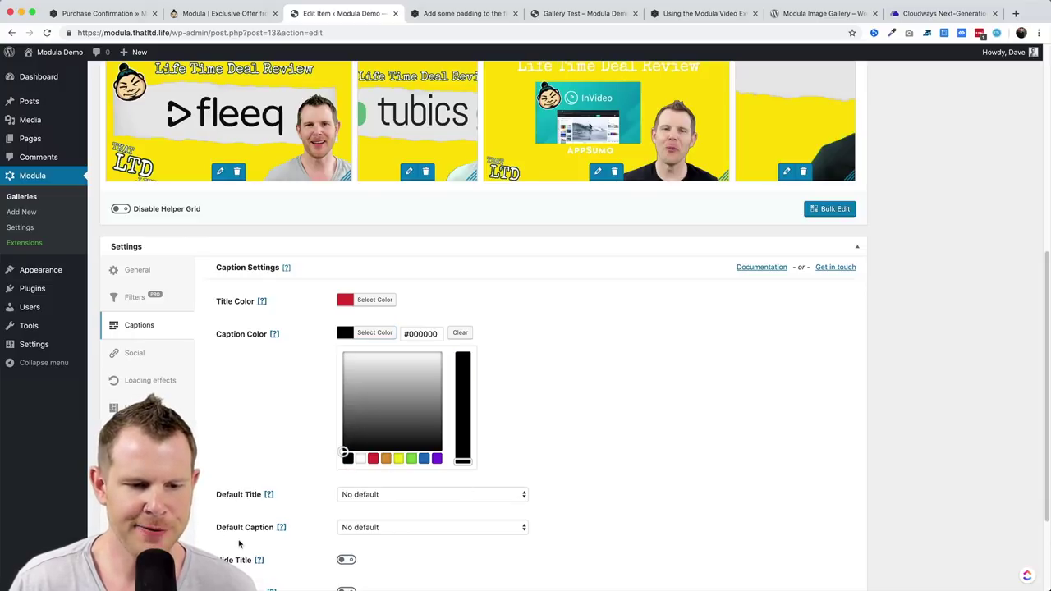
Keep No default as the default title, increase the title font size, update the gallery, and check the title on the Gallery Test page.
left_click(399, 496)
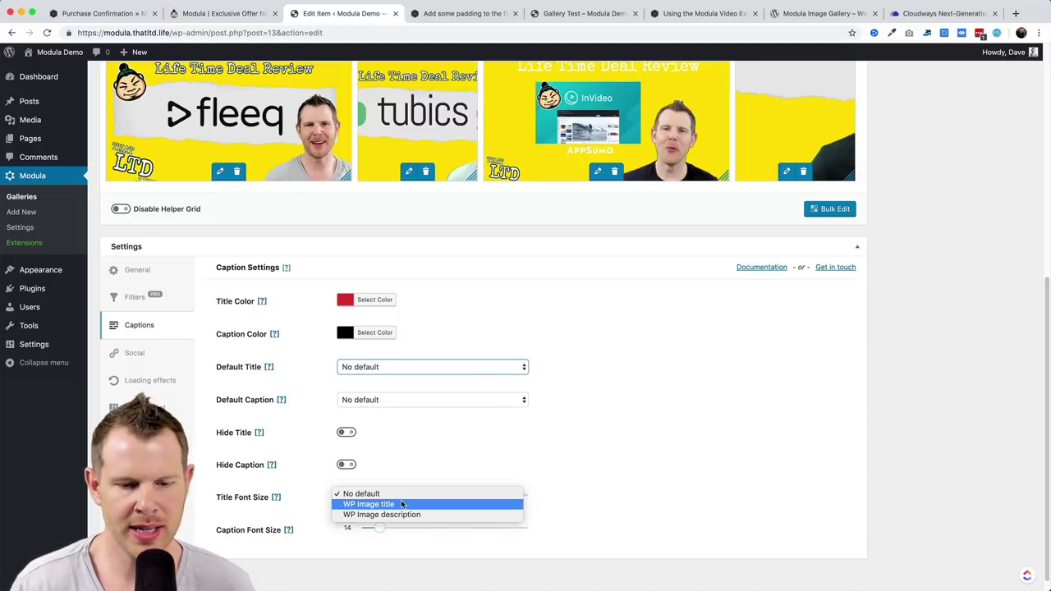
left_click(389, 421)
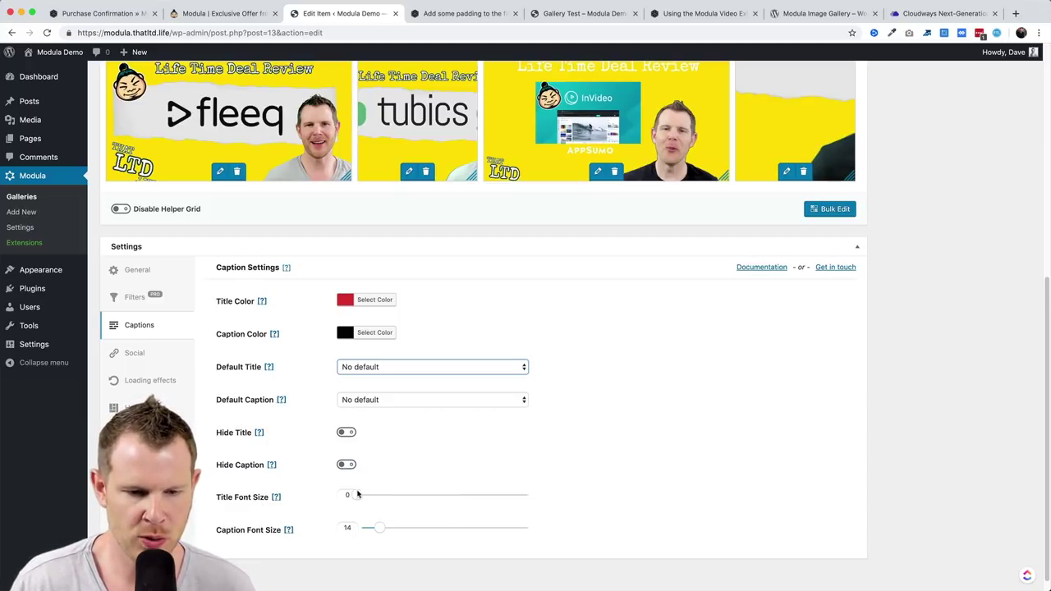
left_click_drag(356, 496, 388, 531)
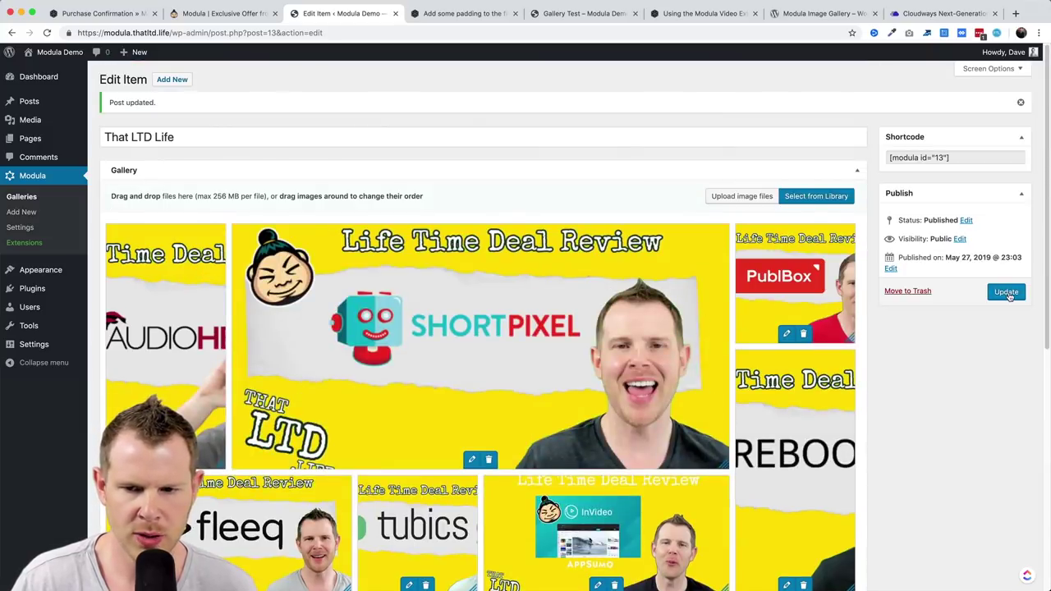
left_click(1005, 291)
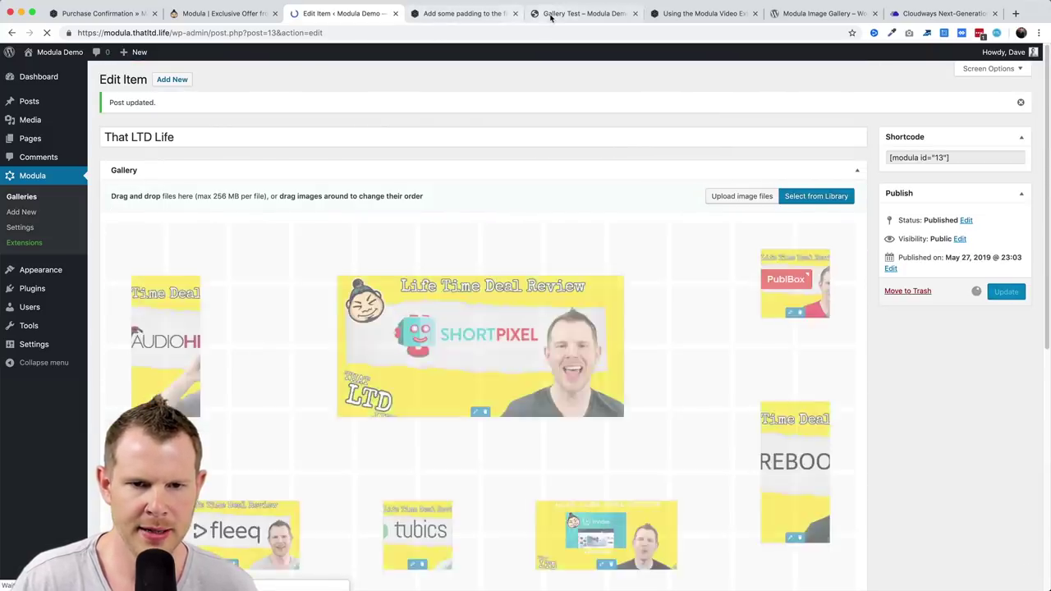
left_click(556, 14)
mouse_move(596, 251)
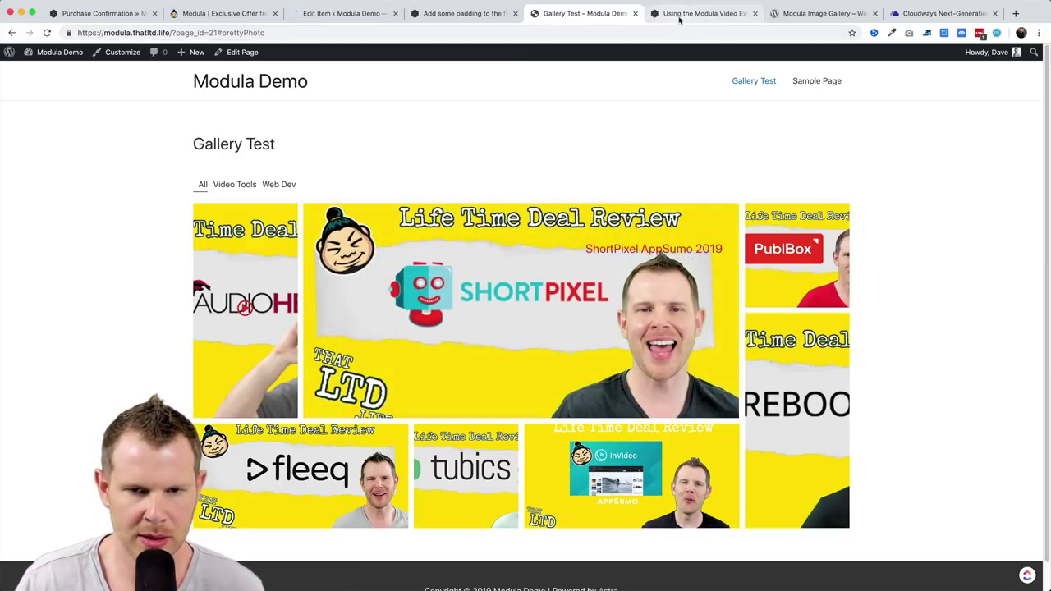
Turn off the Twitter and Facebook icons in the gallery's social settings.
left_click(340, 13)
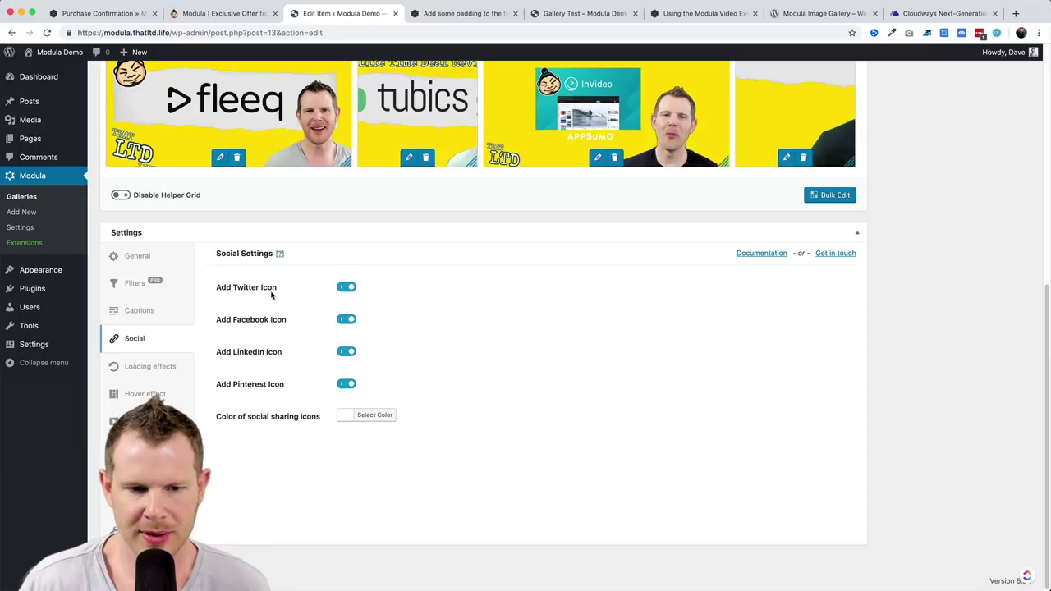
left_click(348, 289)
left_click(350, 319)
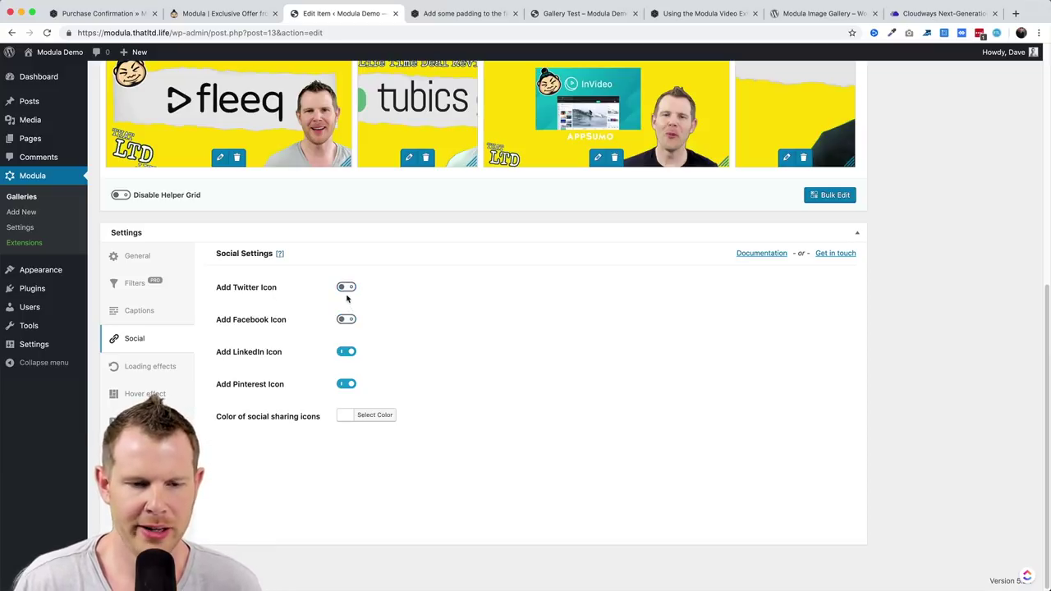
Turn the Facebook and Twitter icons back on and set the social sharing icons' color to the red swatch.
left_click(346, 320)
left_click(346, 288)
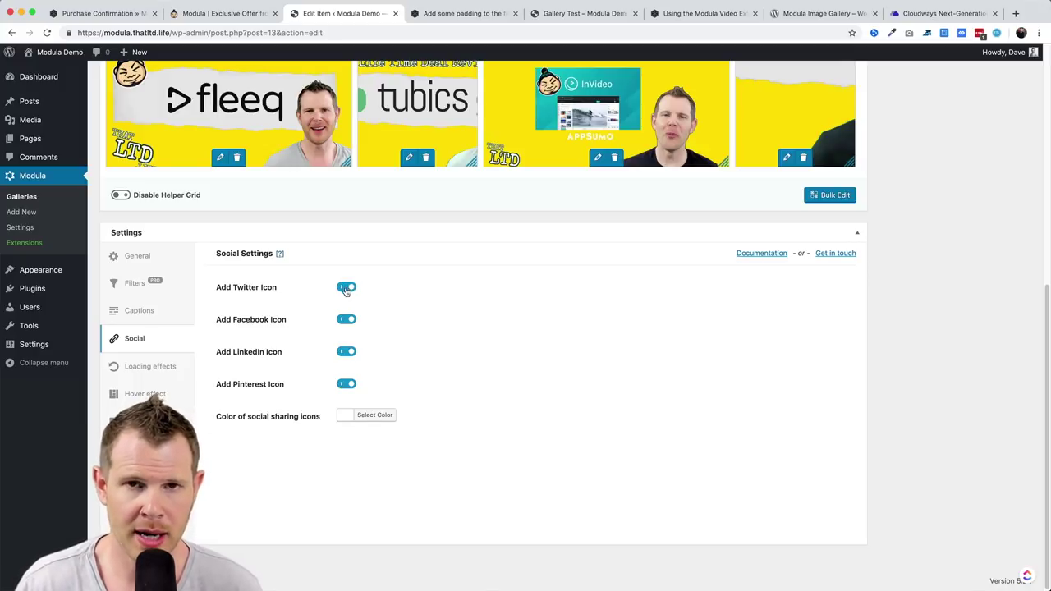
left_click(350, 417)
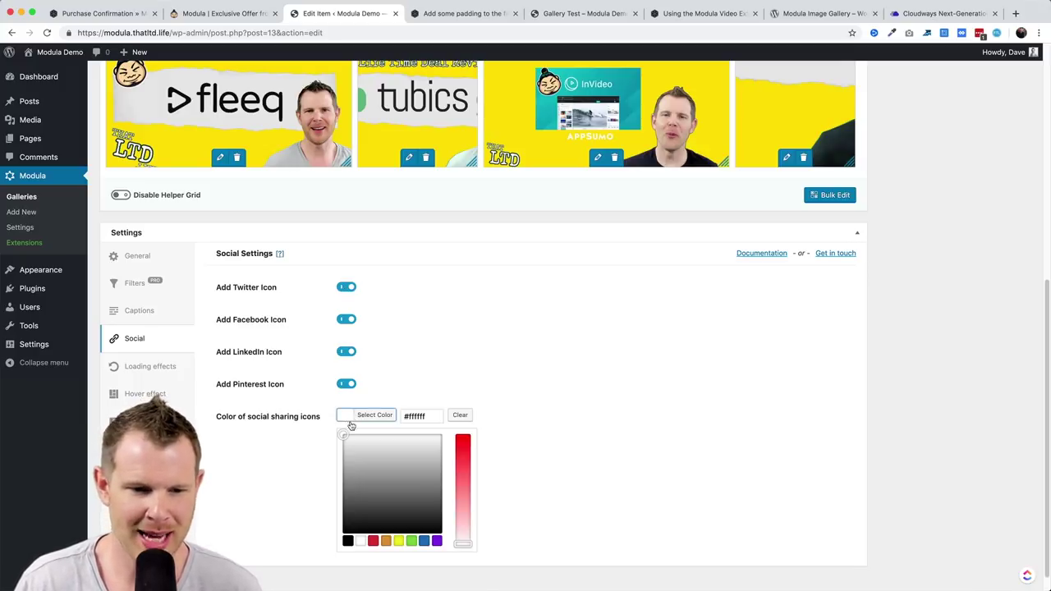
left_click(373, 540)
left_click(629, 438)
Update the gallery, reload the Gallery Test page to check the social icons, and try the ShortPixel image's Twitter icon.
left_click(1006, 292)
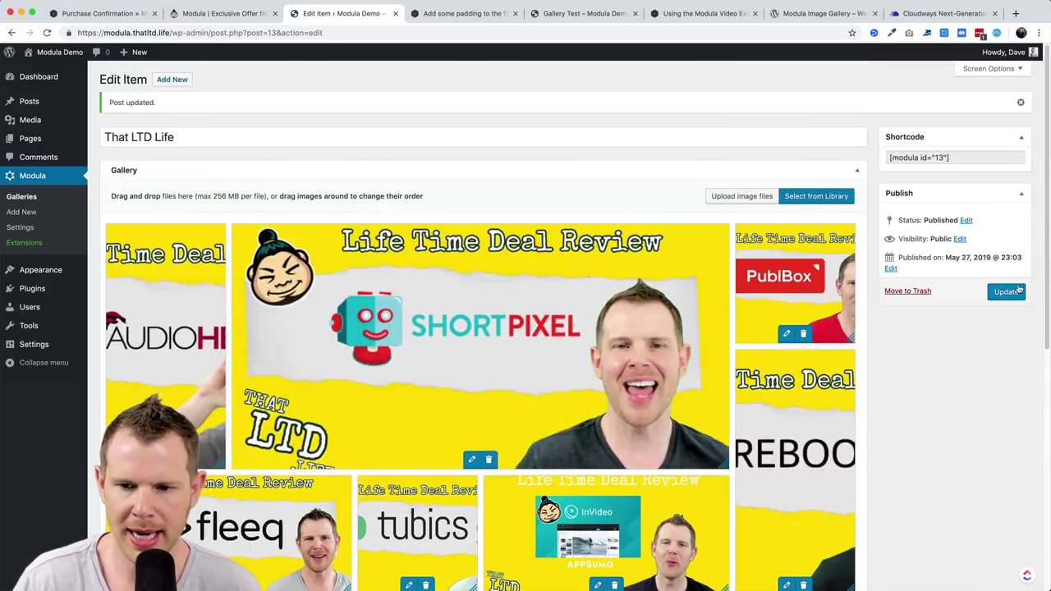
left_click(1016, 290)
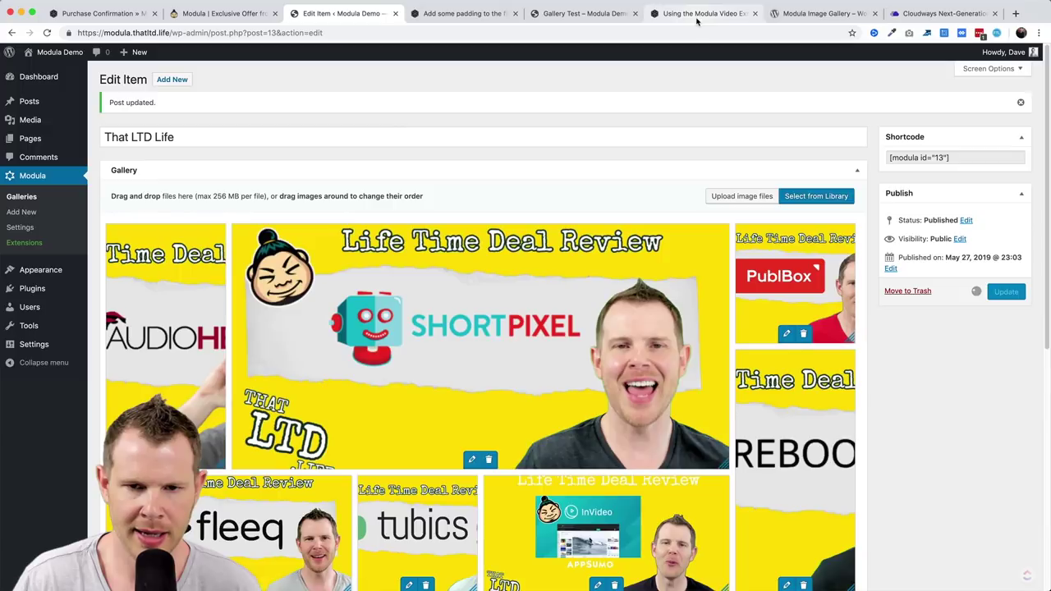
left_click(598, 16)
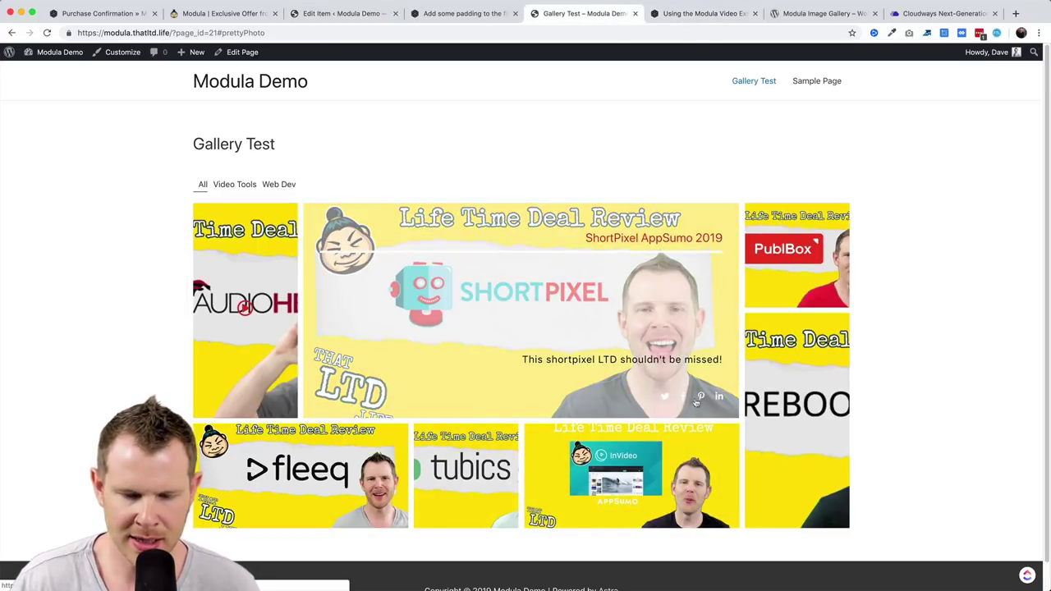
key("super+r")
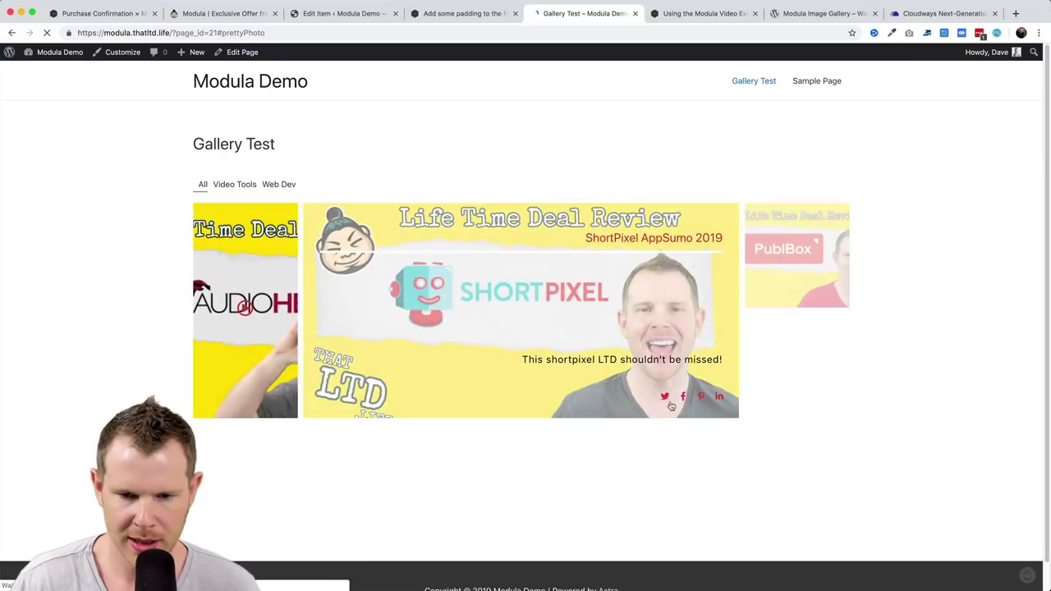
left_click(664, 395)
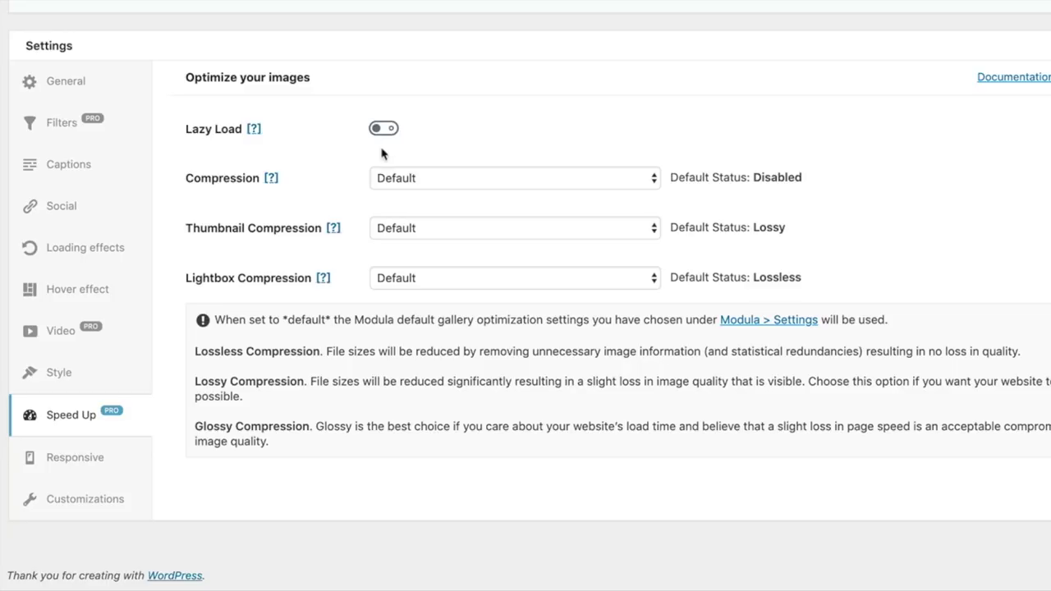
Review the available Compression and Thumbnail Compression options in the image optimization settings, leaving both at Default.
left_click(460, 185)
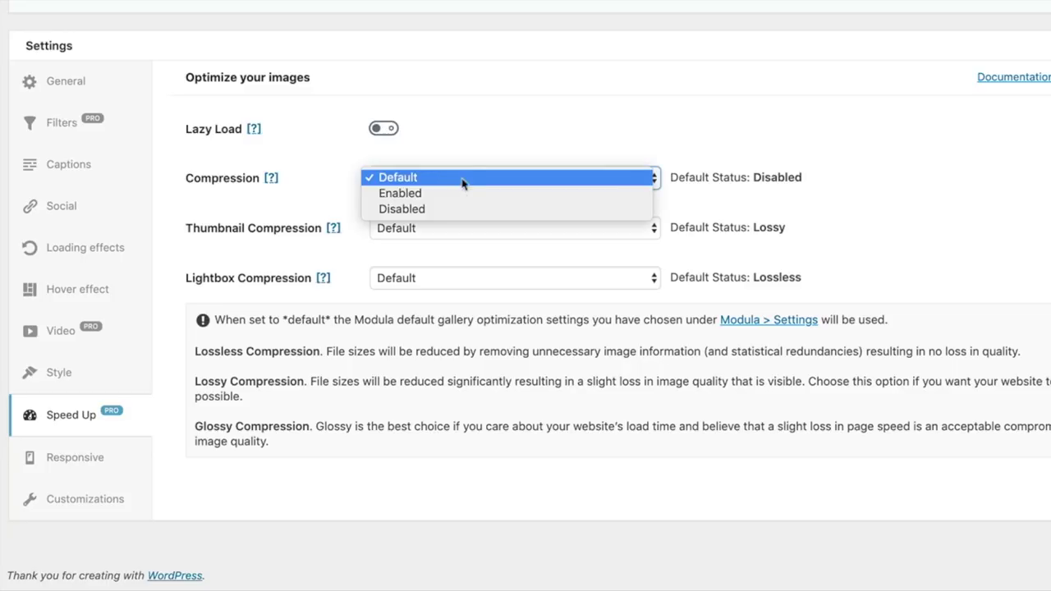
left_click(504, 140)
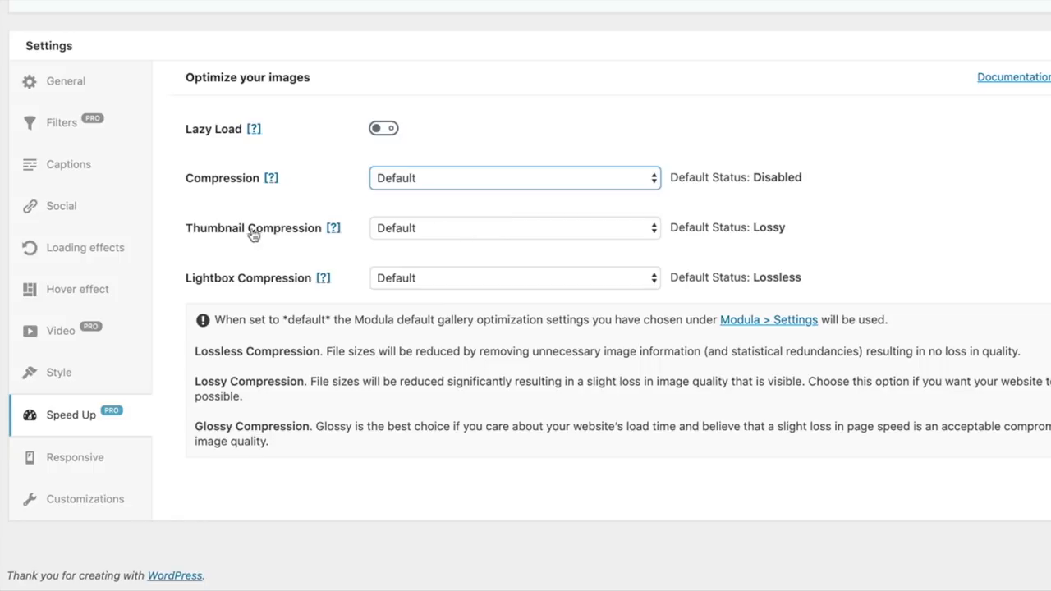
left_click(446, 227)
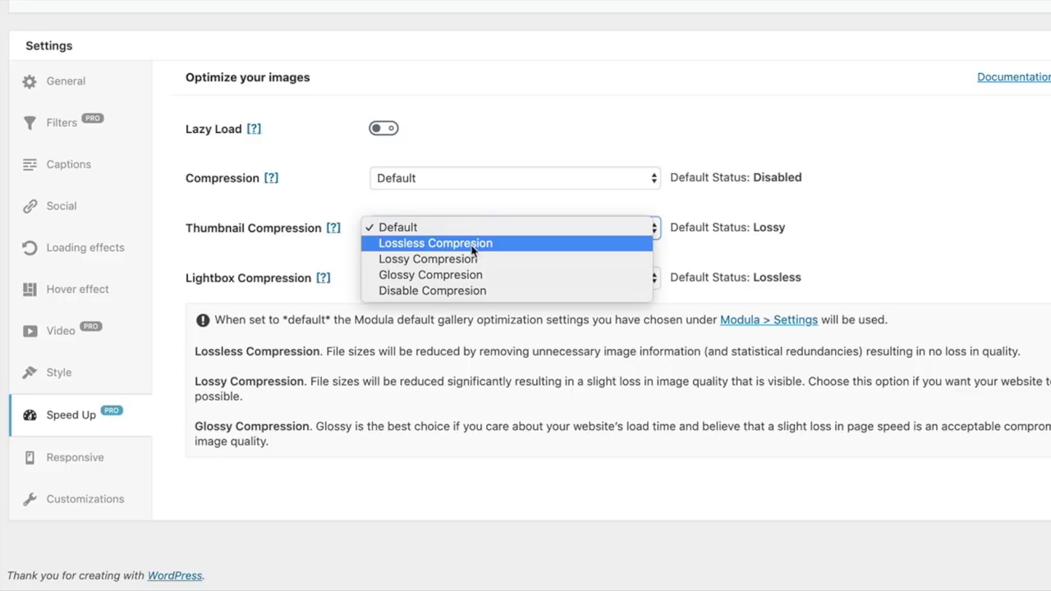
left_click(224, 262)
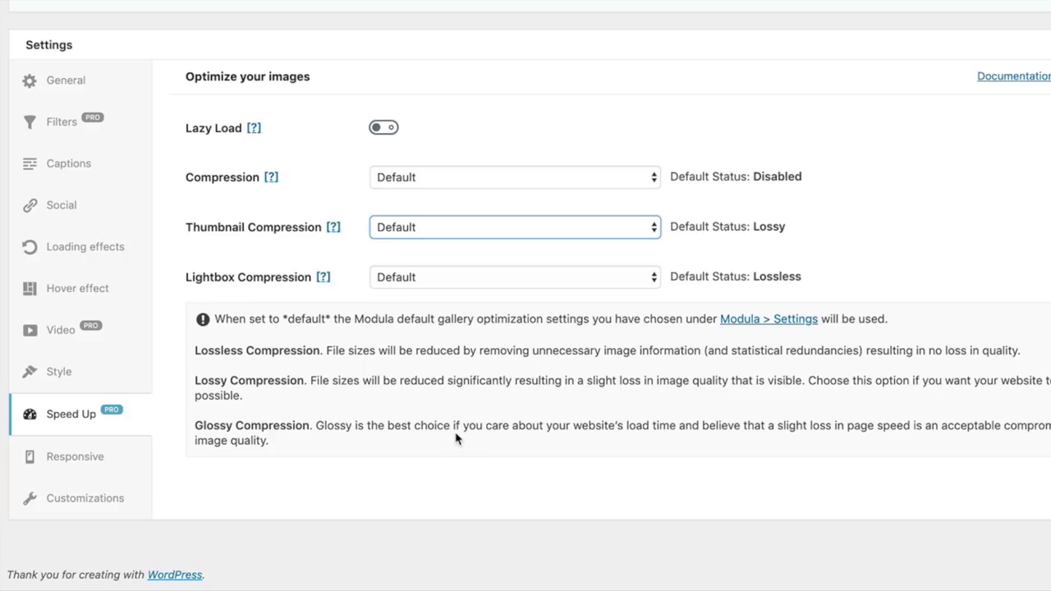
Look over the gallery's responsive settings for tablet and mobile columns, and open its customizations.
left_click(70, 465)
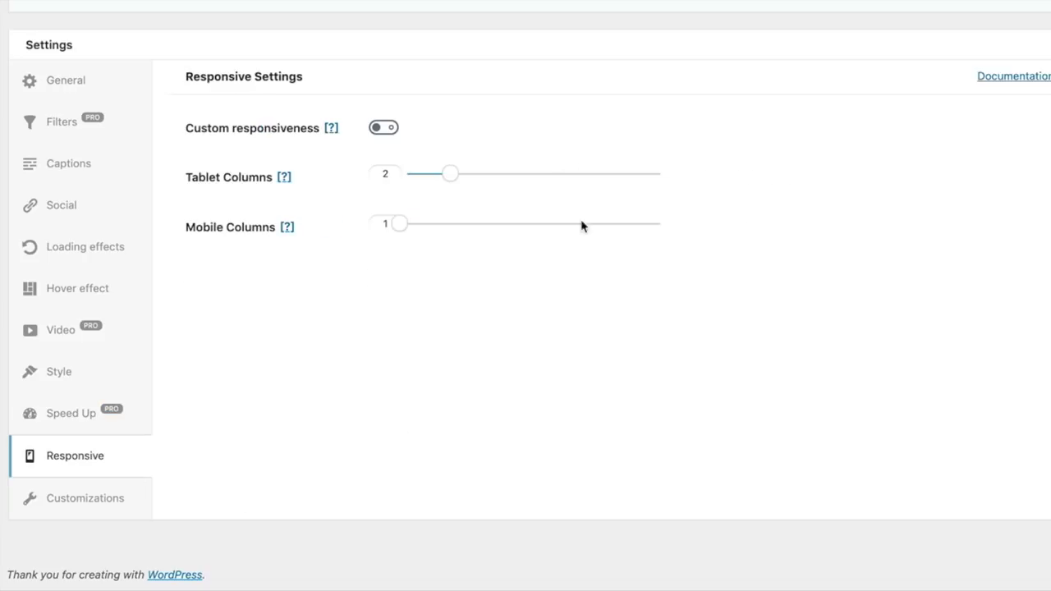
mouse_move(333, 127)
left_click(74, 492)
left_click(391, 222)
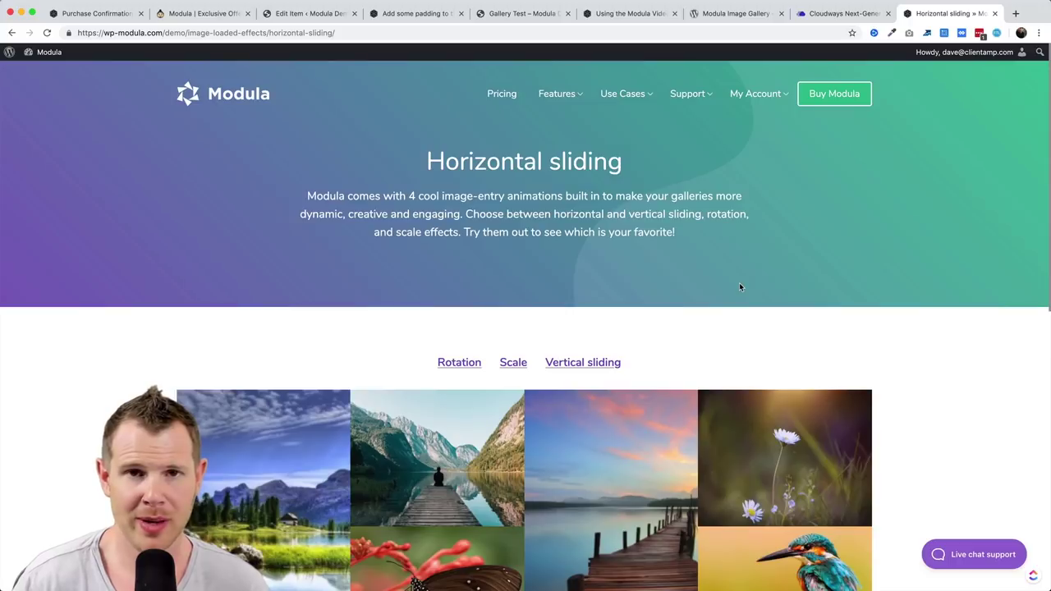
Examine the Horizontal sliding and Rotation image-loading effects on the Modula demo site.
scroll(738, 287, "down", 5)
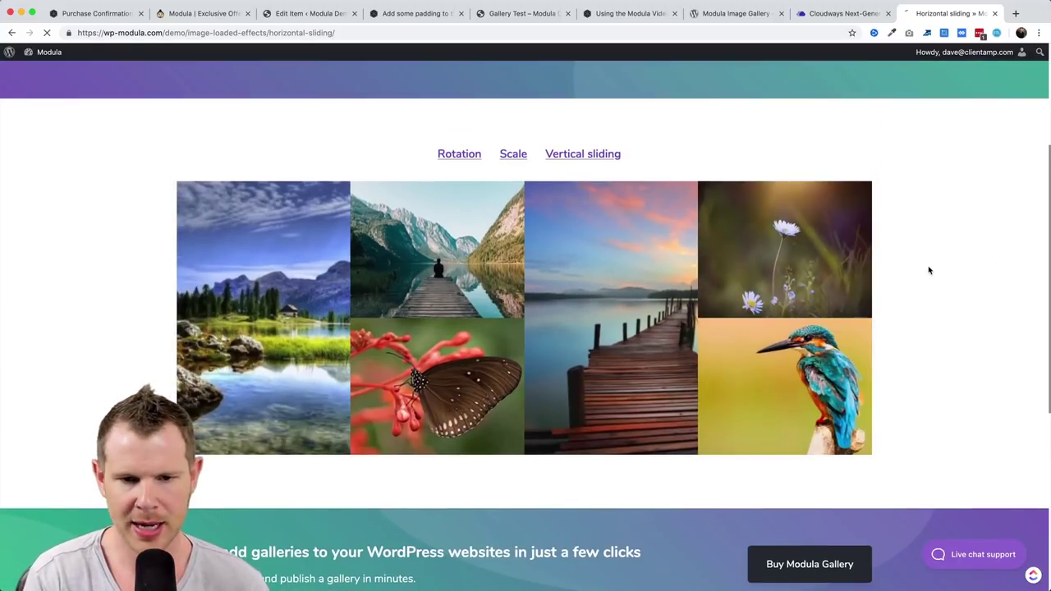
scroll(954, 252, "up", 4)
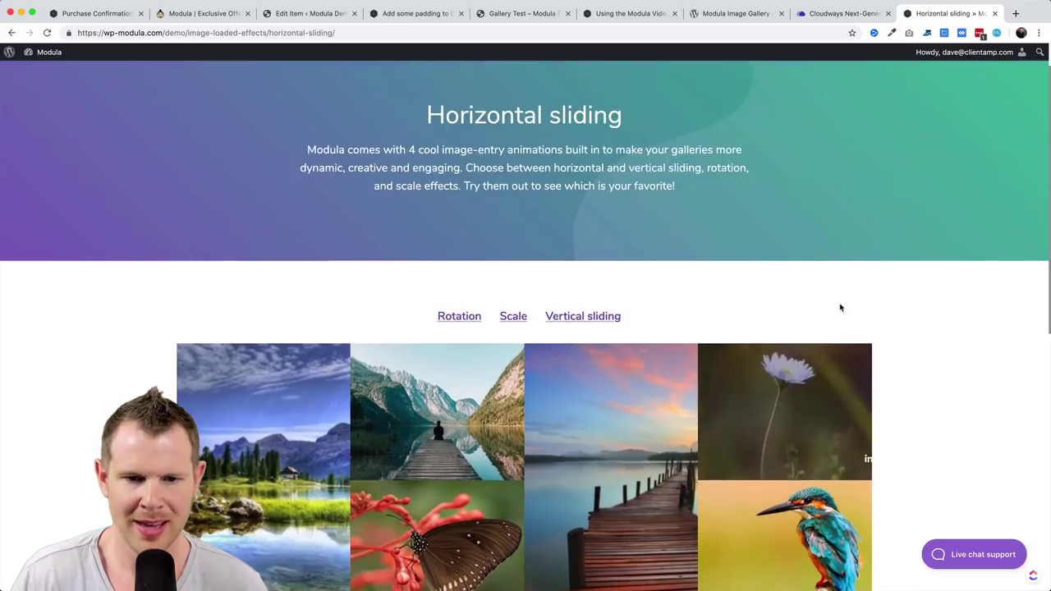
scroll(563, 335, "down", 3)
scroll(563, 335, "down", 2)
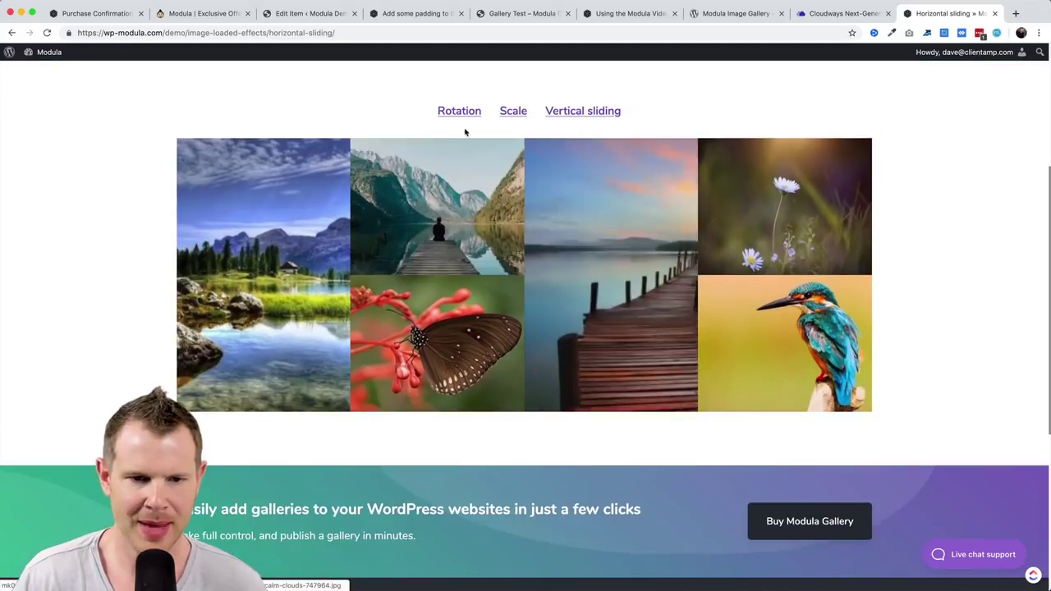
left_click(463, 113)
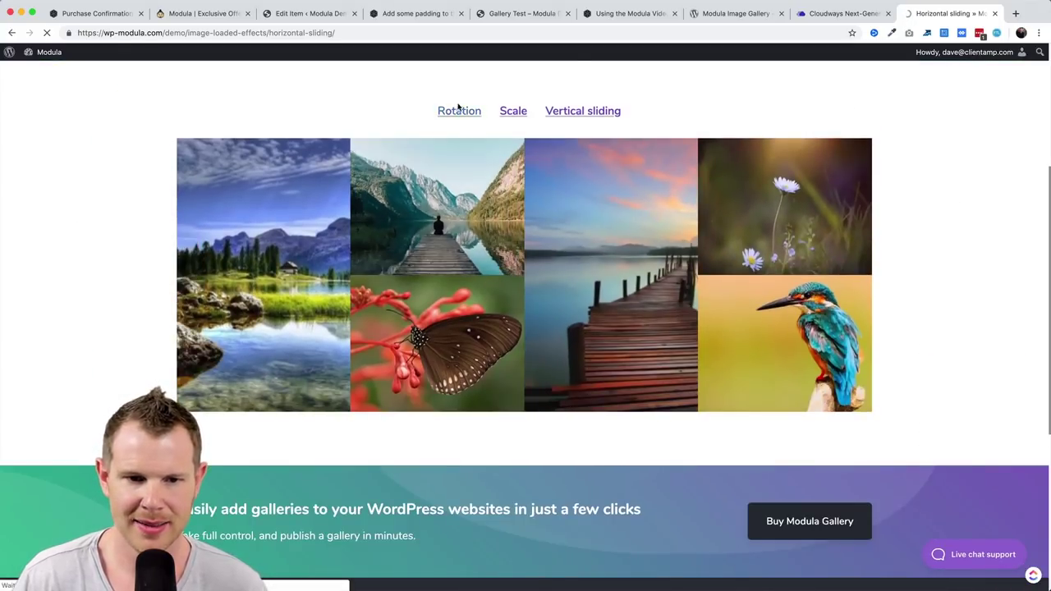
scroll(487, 289, "down", 3)
scroll(487, 289, "down", 2)
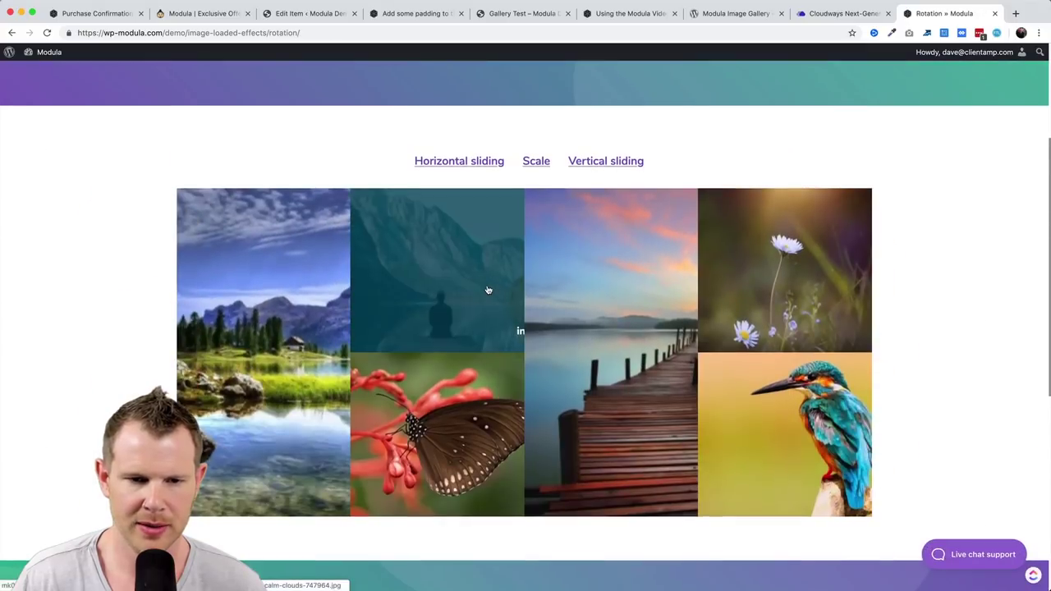
left_click(488, 290)
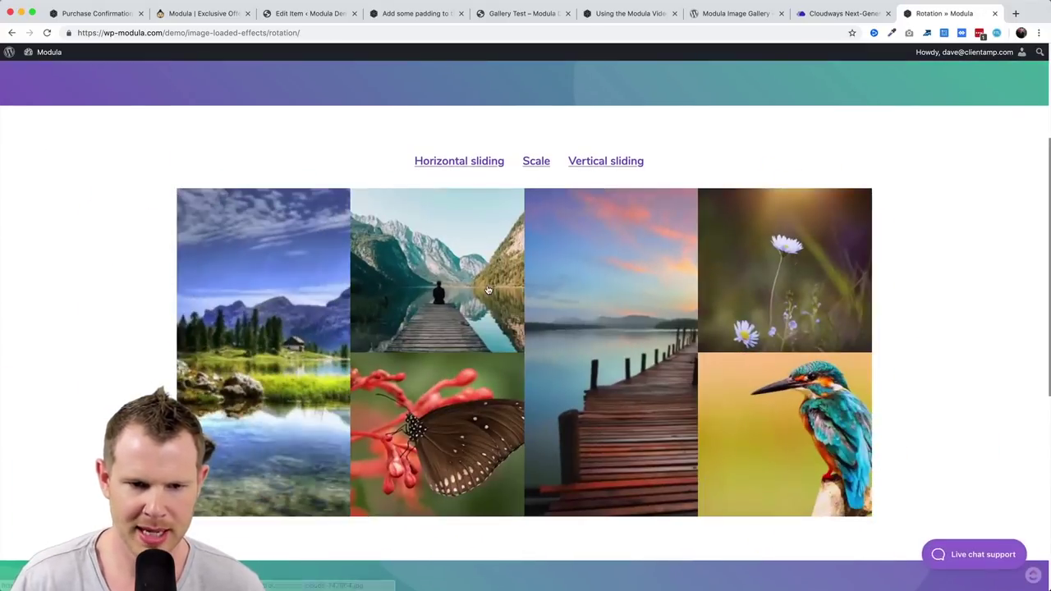
Open the Scale and Vertical sliding demos and examine how their gallery images load.
left_click(536, 162)
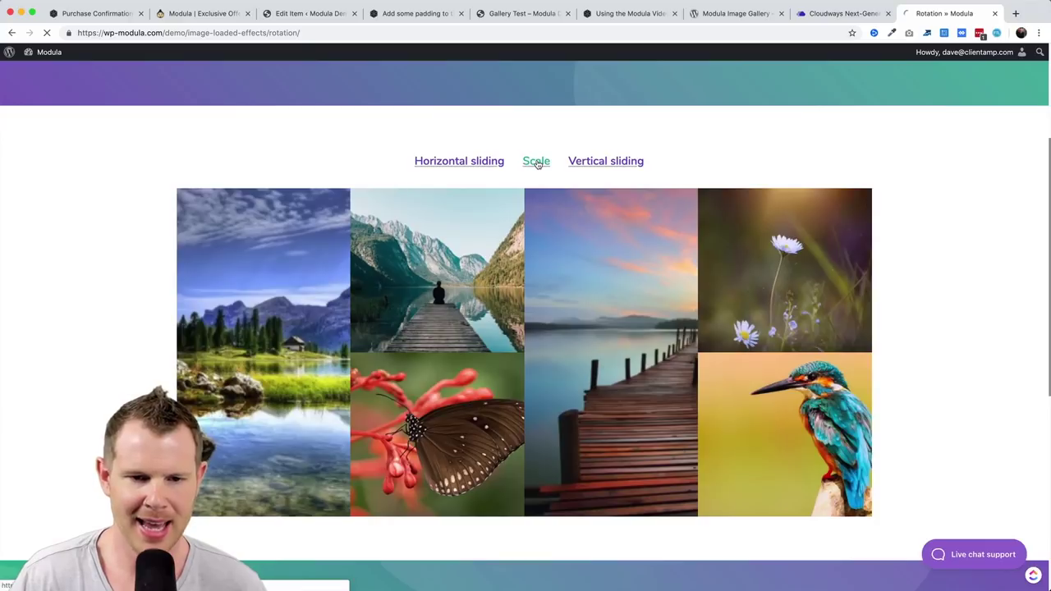
scroll(532, 274, "down", 4)
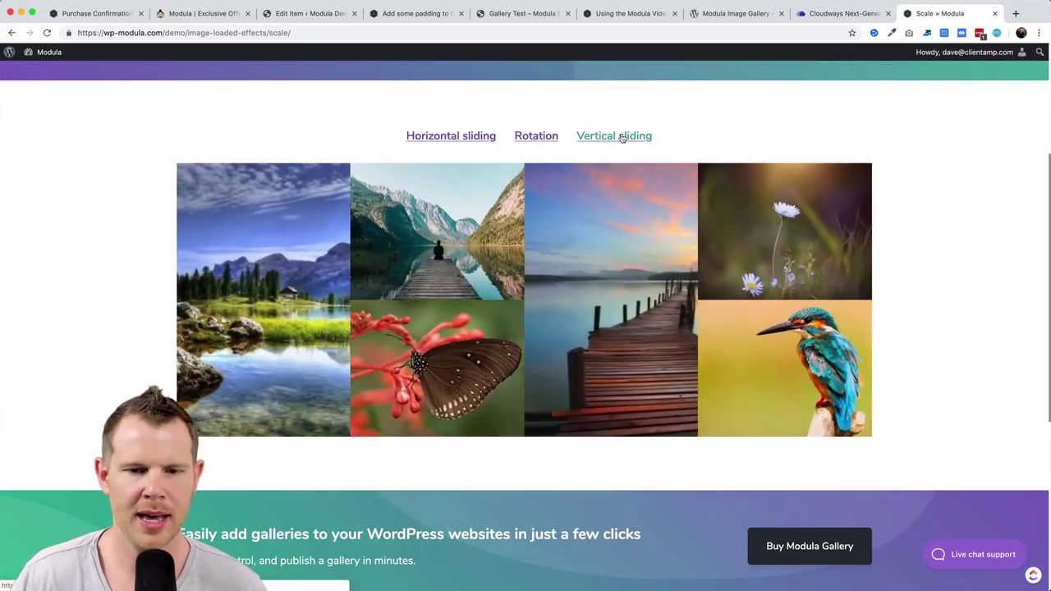
left_click(623, 138)
scroll(538, 349, "down", 5)
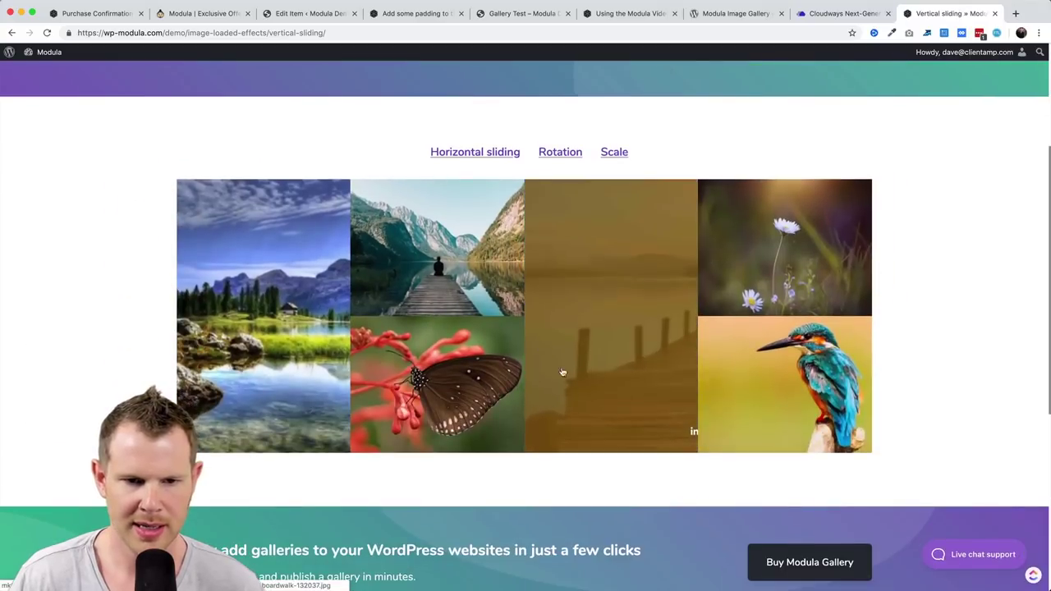
scroll(659, 467, "down", 1)
scroll(660, 468, "up", 4)
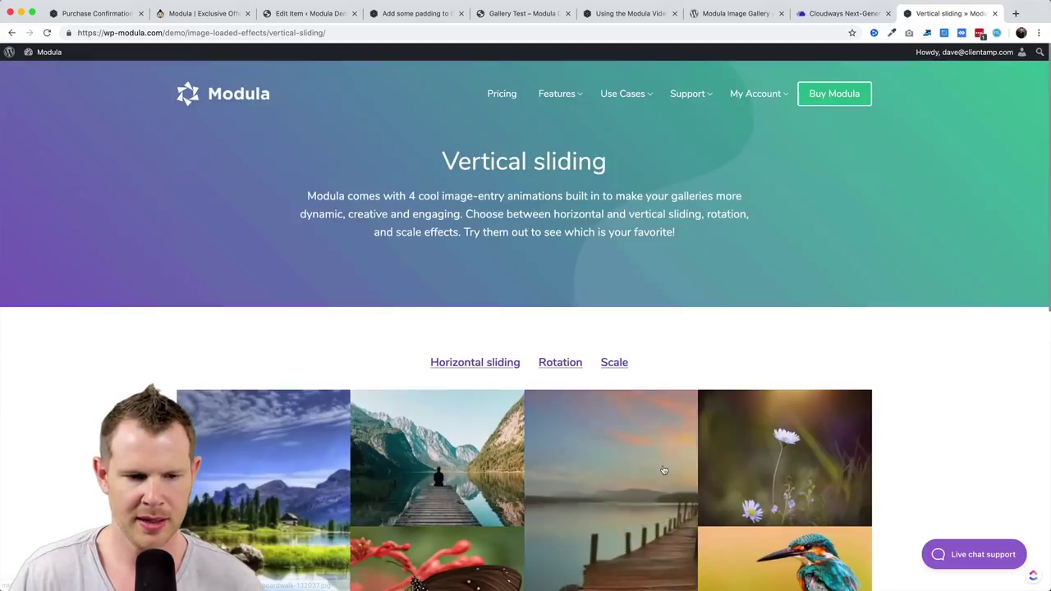
scroll(663, 469, "down", 3)
scroll(624, 302, "up", 3)
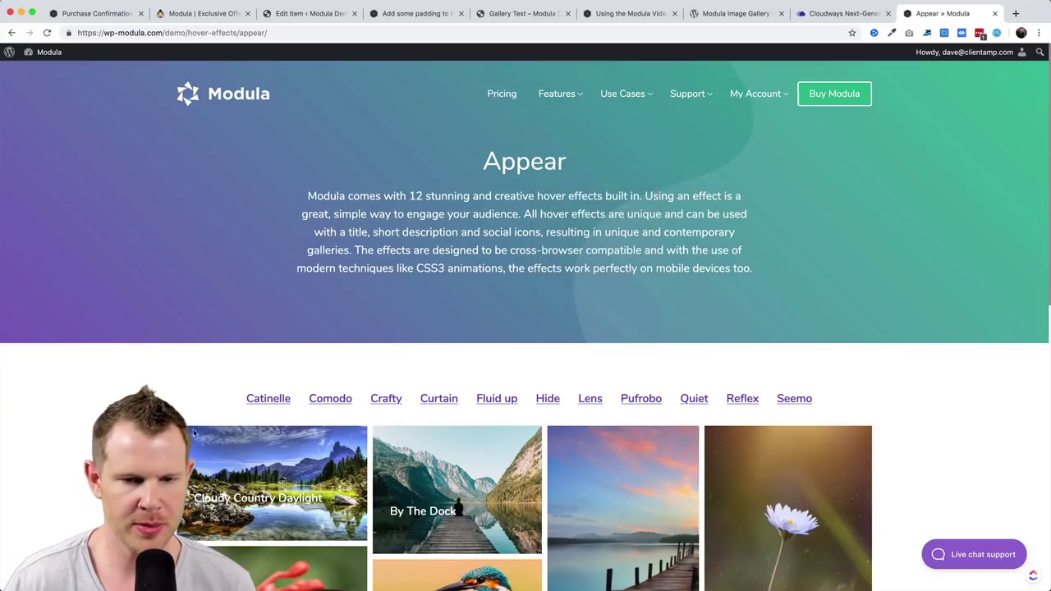
Examine the Appear, Catinelle and Comodo hover effects in the Modula demo galleries.
scroll(215, 420, "down", 1)
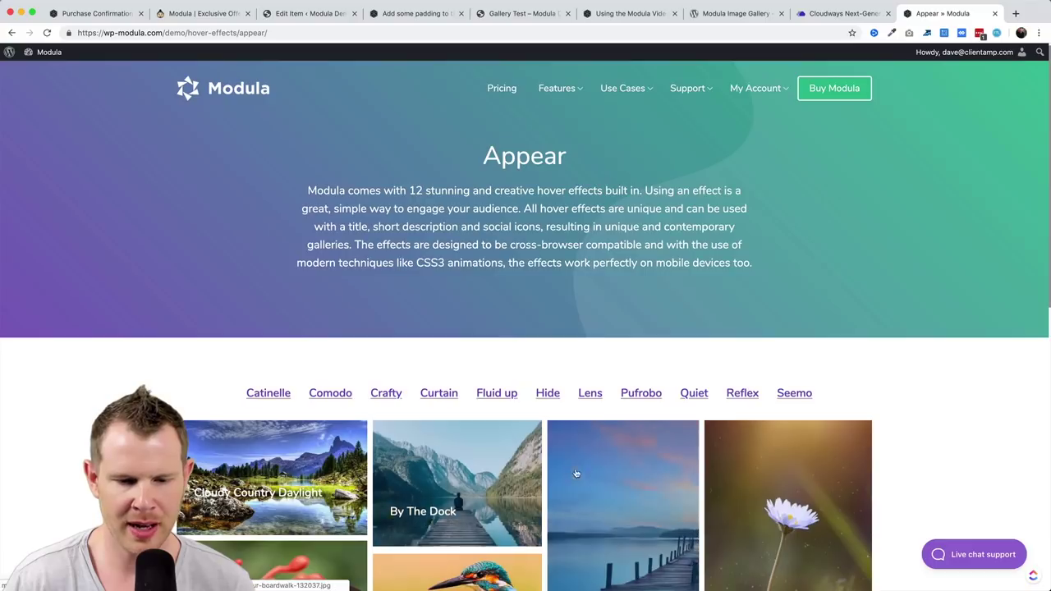
left_click(269, 392)
scroll(368, 435, "down", 5)
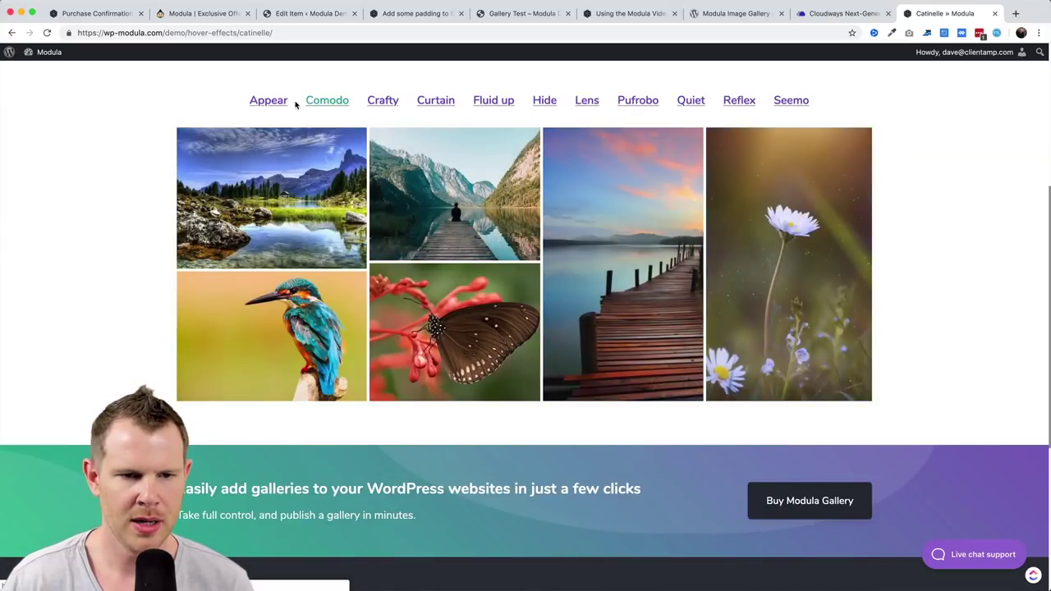
left_click(327, 100)
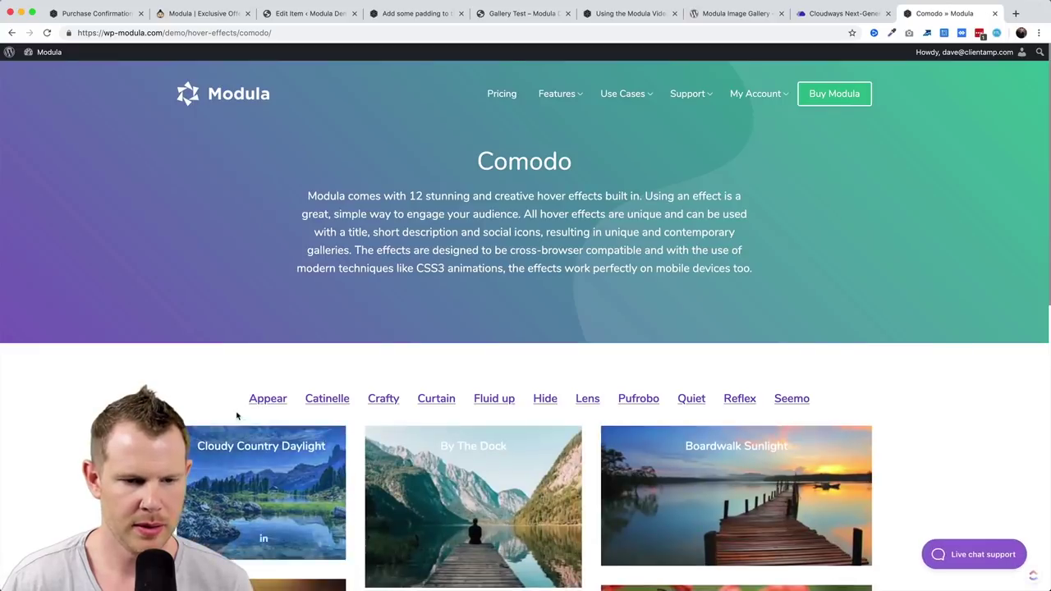
scroll(285, 165, "down", 5)
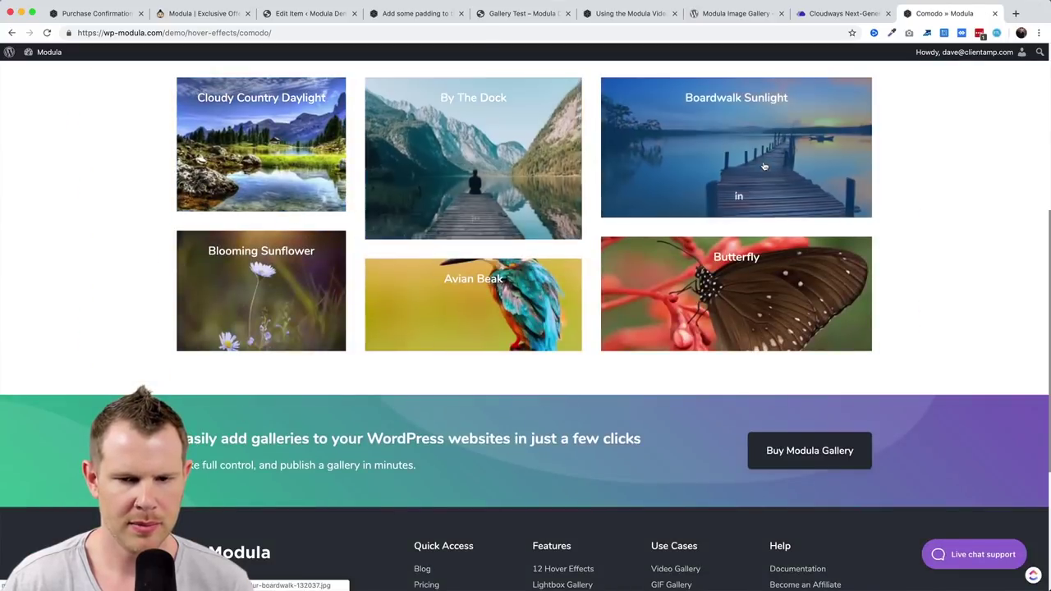
scroll(715, 300, "up", 4)
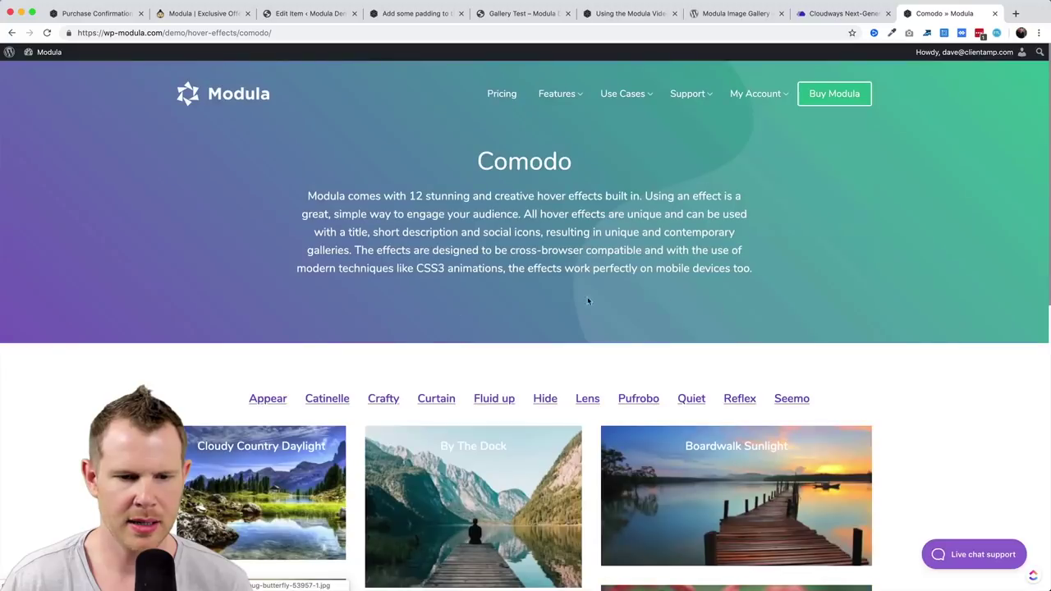
Compare the Crafty and Curtain hover effect demos, returning to Crafty after viewing Curtain.
left_click(380, 400)
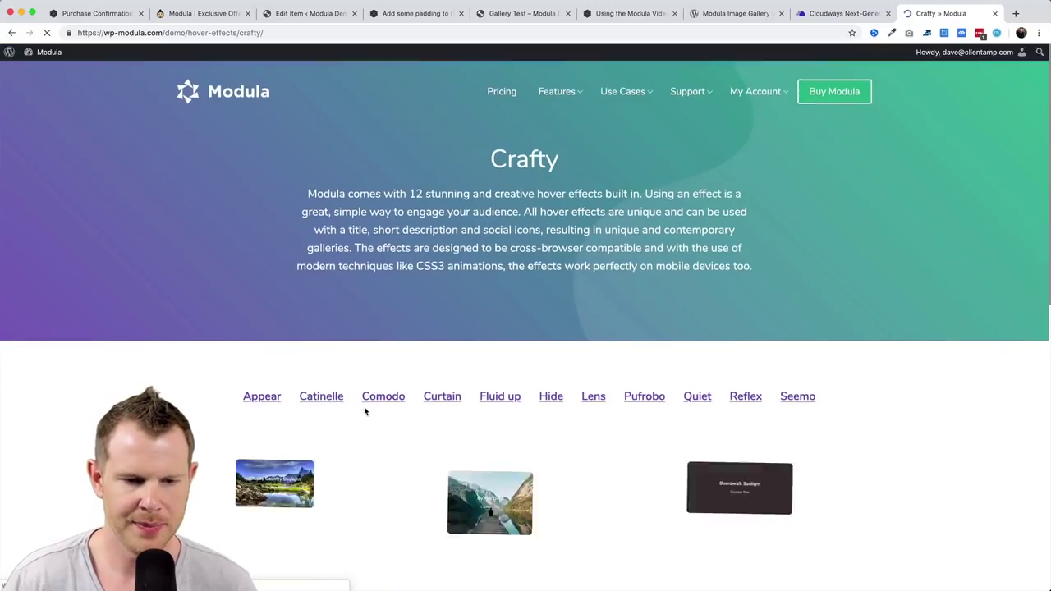
scroll(364, 410, "down", 2)
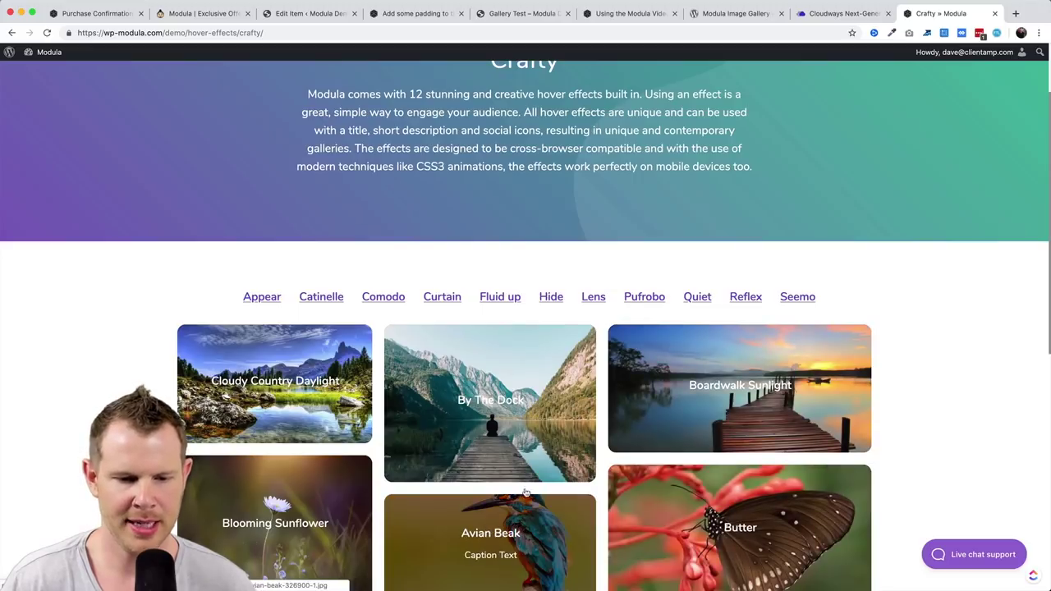
left_click(442, 299)
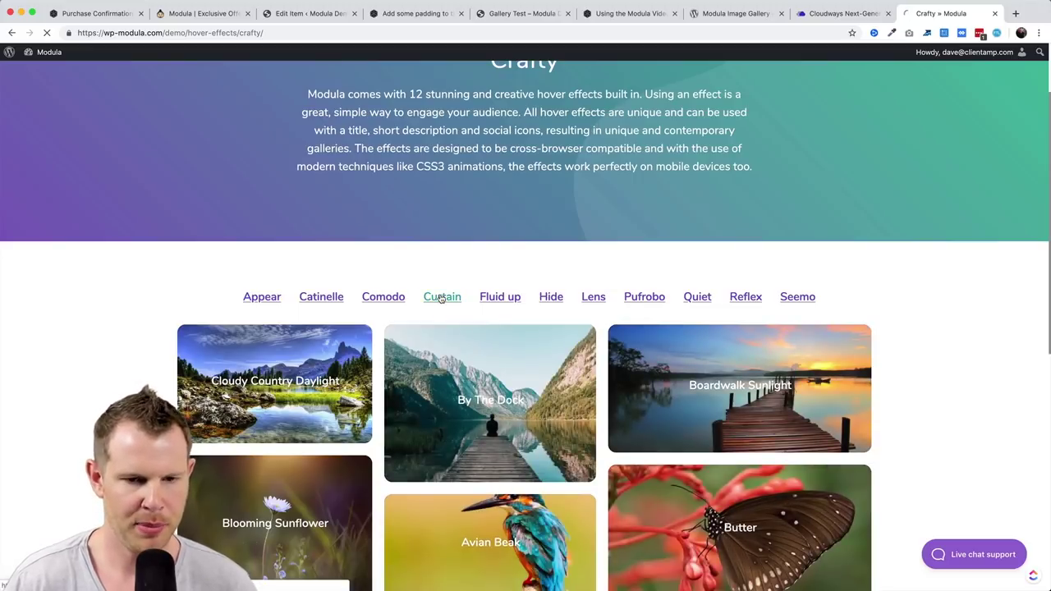
scroll(436, 337, "down", 2)
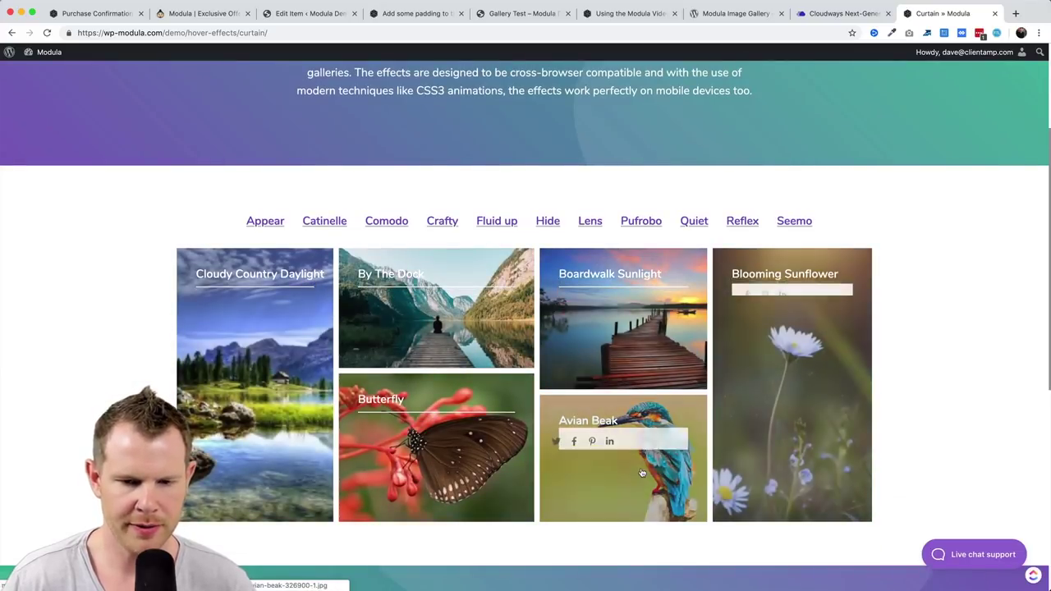
left_click(451, 226)
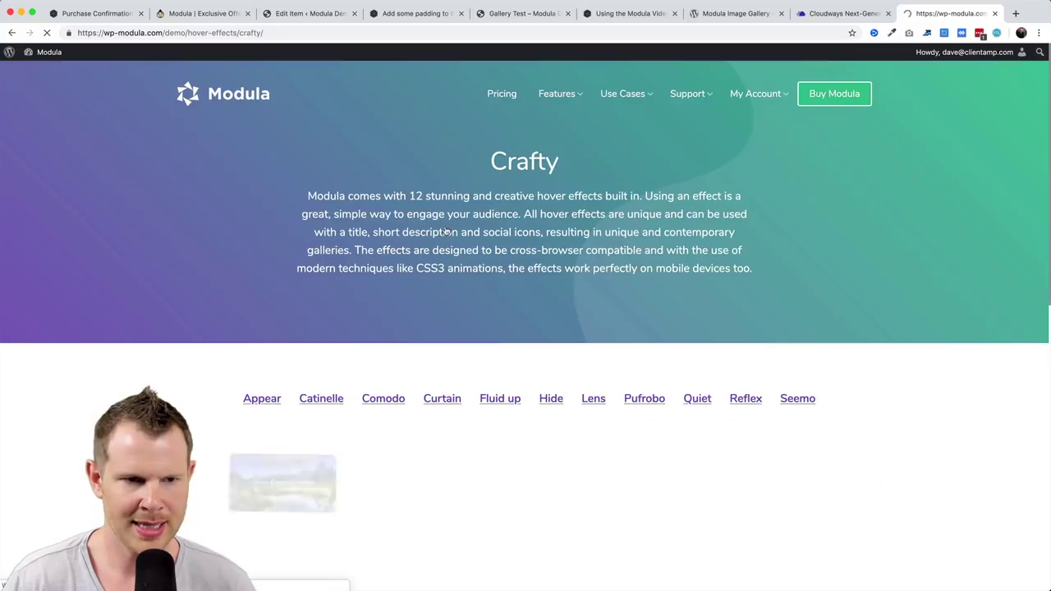
scroll(325, 456, "down", 2)
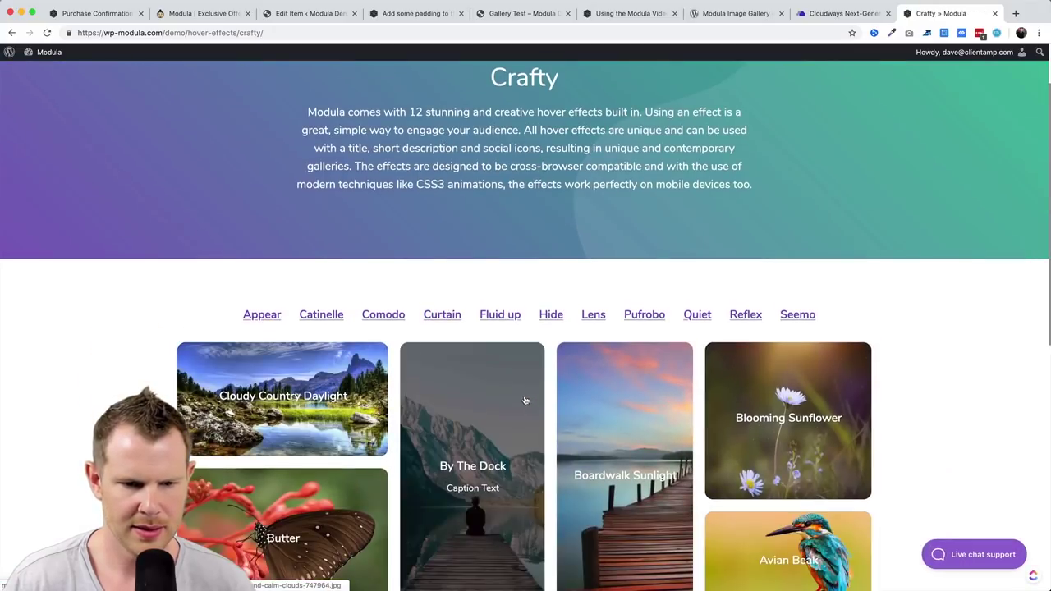
Examine the Fluid up, Hide and Lens hover effects in the Modula demo galleries.
left_click(496, 315)
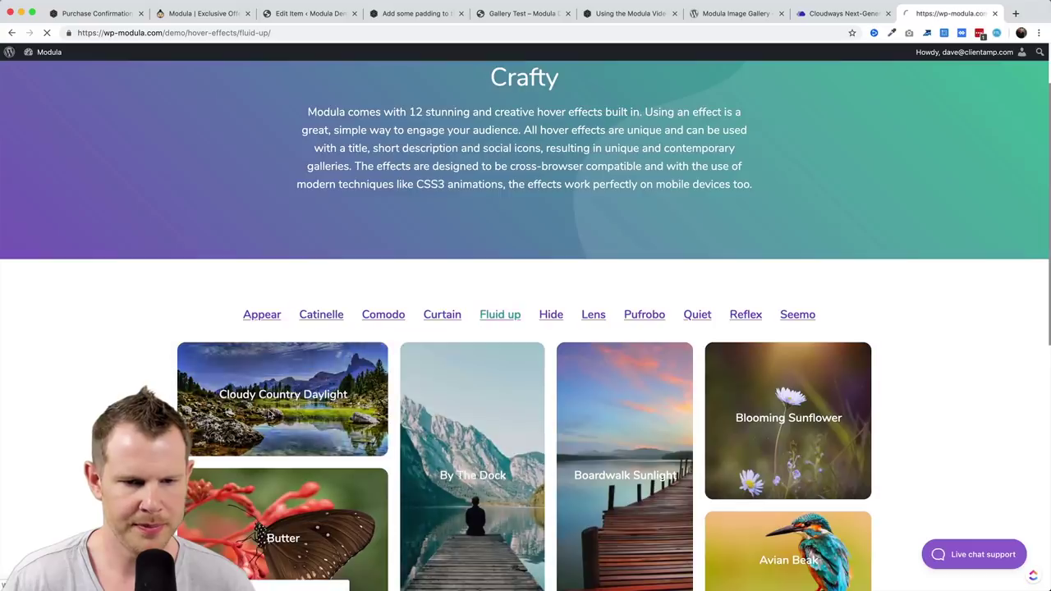
scroll(279, 370, "down", 3)
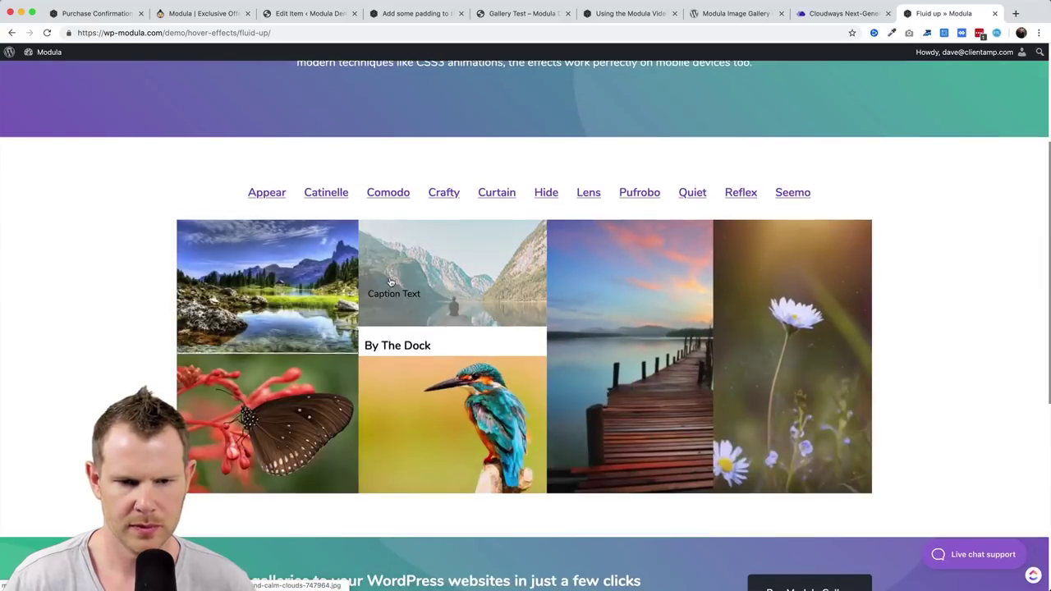
left_click(546, 192)
scroll(386, 369, "down", 3)
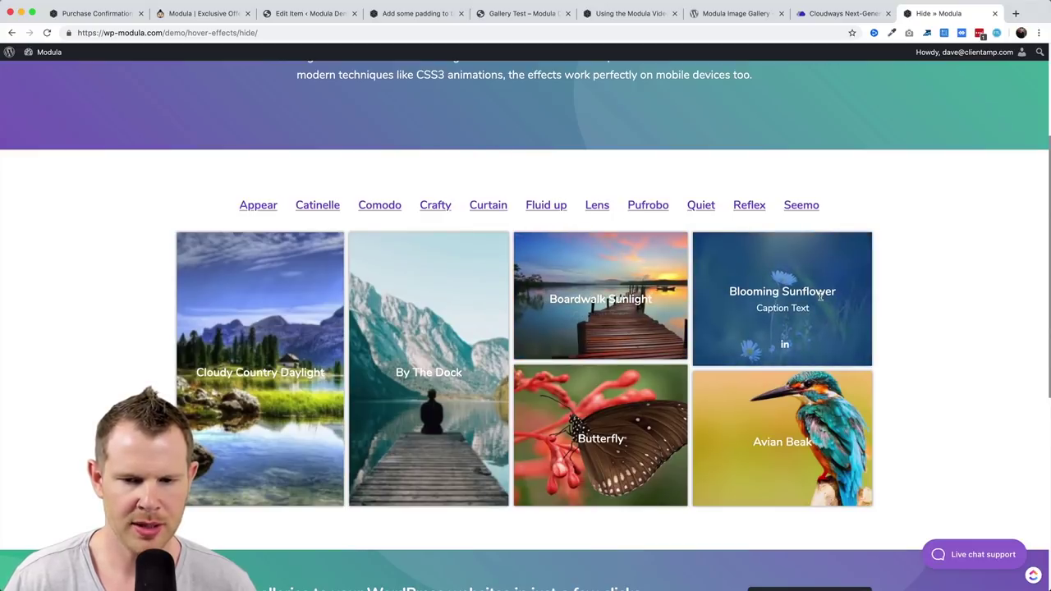
left_click(597, 207)
scroll(387, 257, "down", 5)
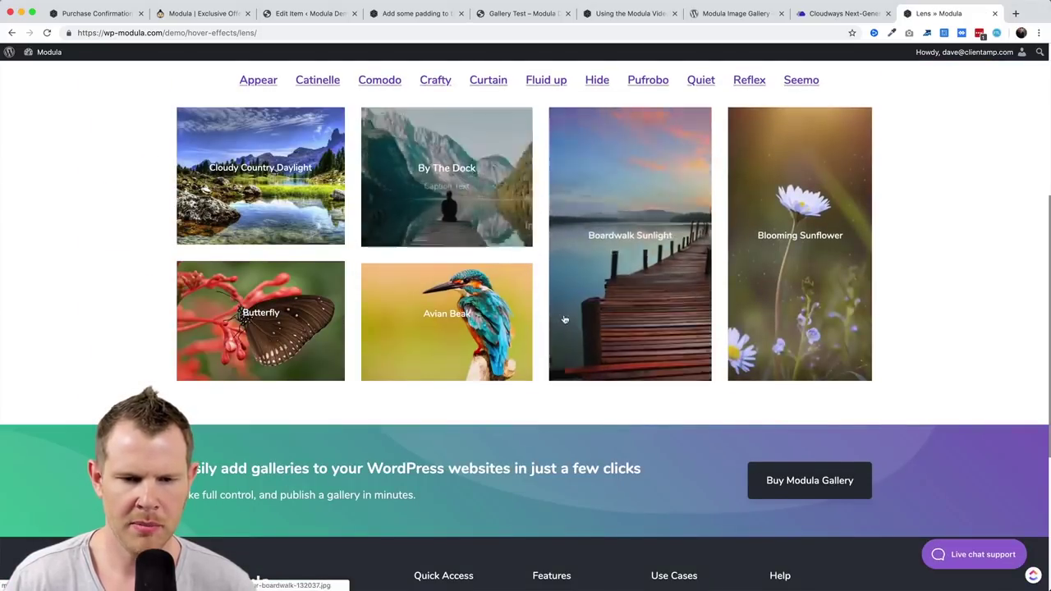
Examine the Pufrobo, Quiet and Reflex hover effects in their demo galleries.
scroll(625, 321, "up", 3)
left_click(654, 358)
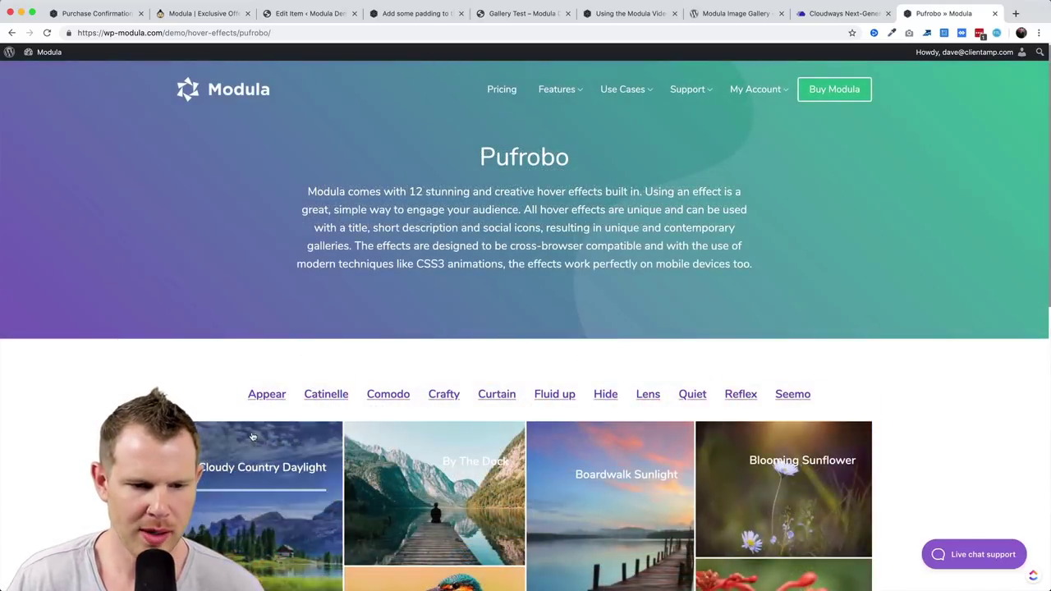
scroll(263, 444, "down", 1)
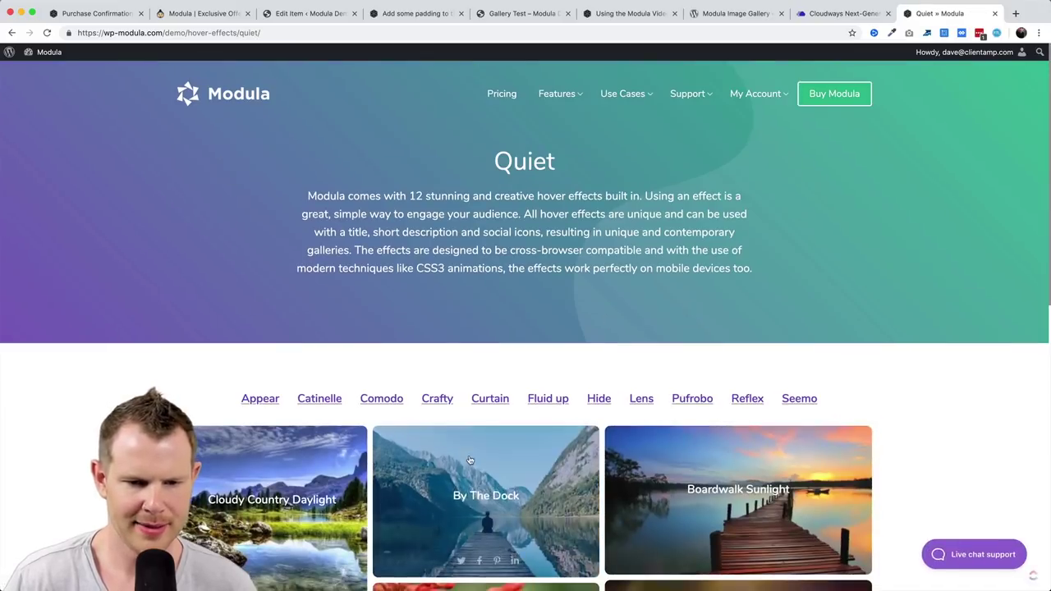
scroll(696, 314, "down", 2)
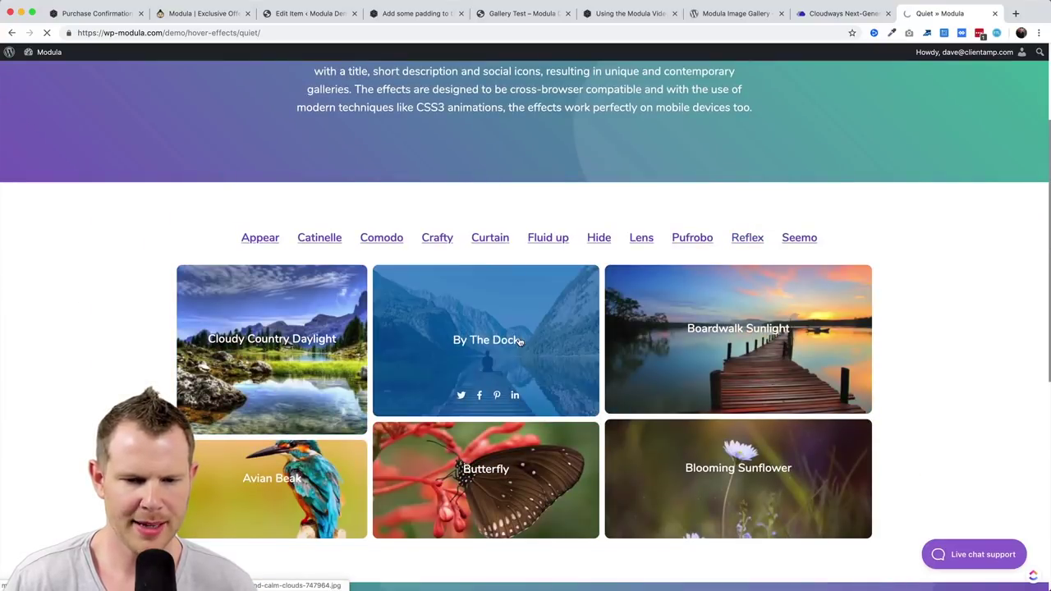
scroll(431, 364, "down", 3)
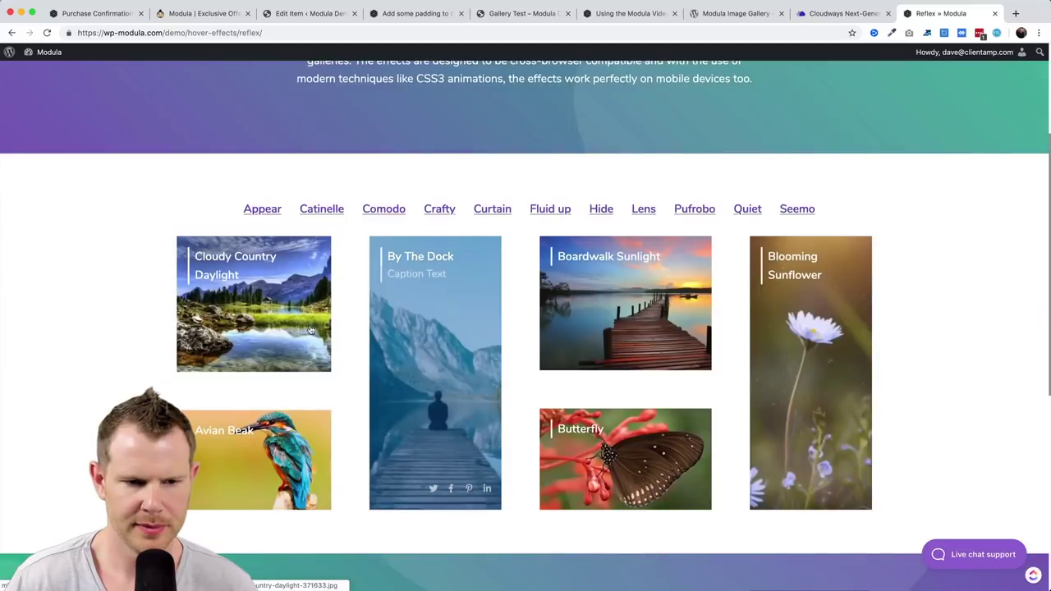
Open the Seemo hover effect demo and examine how its gallery images react.
left_click(797, 209)
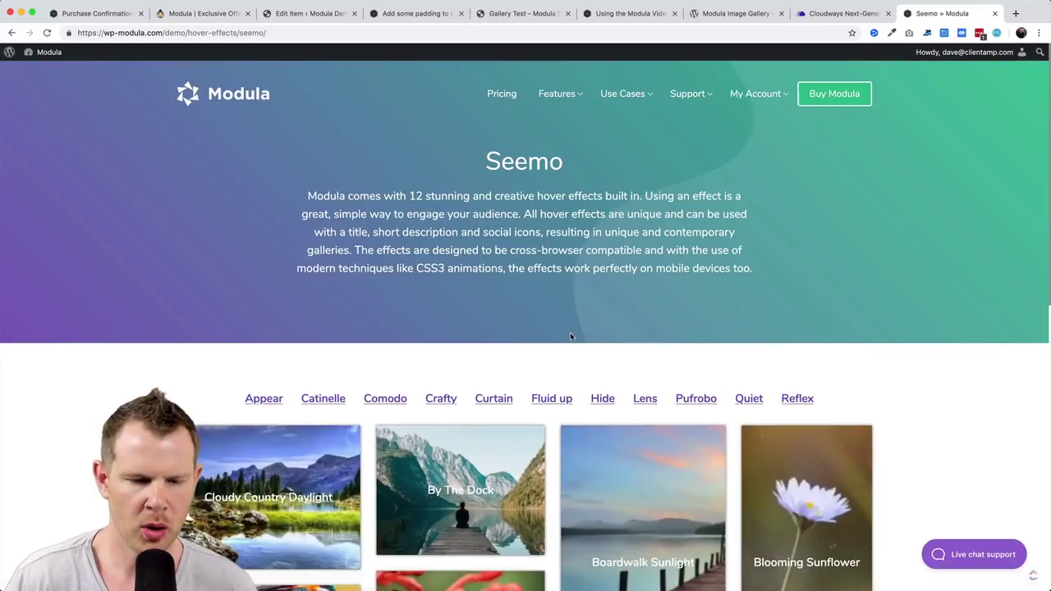
scroll(570, 331, "down", 2)
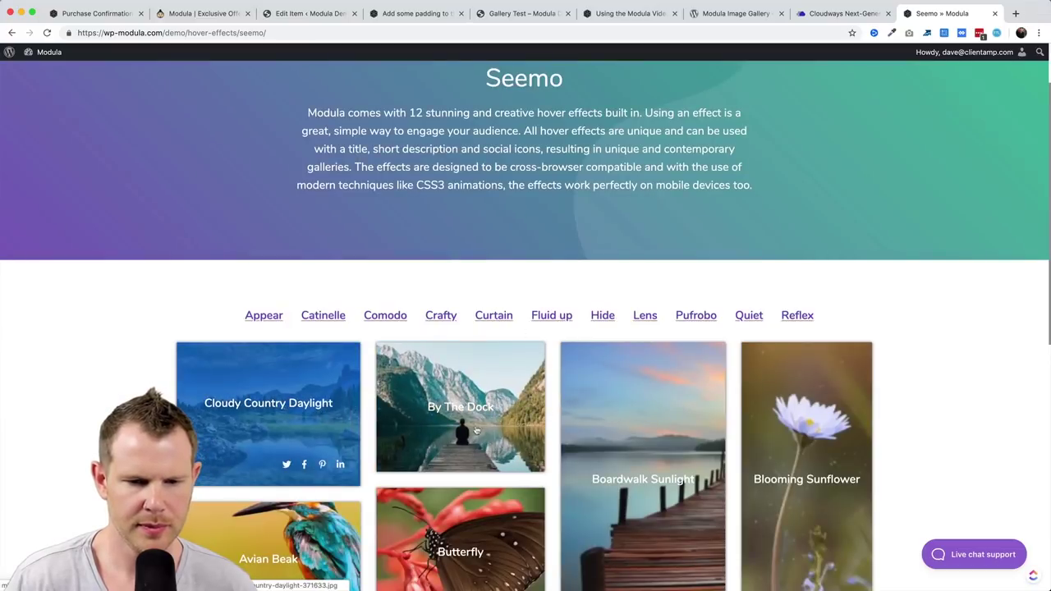
scroll(646, 420, "down", 2)
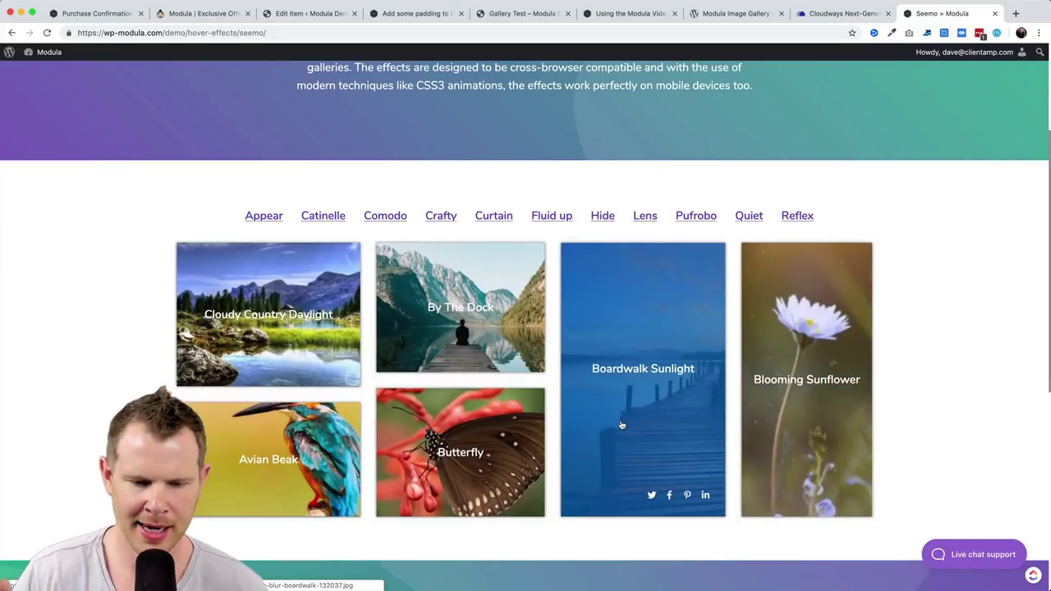
scroll(645, 403, "up", 3)
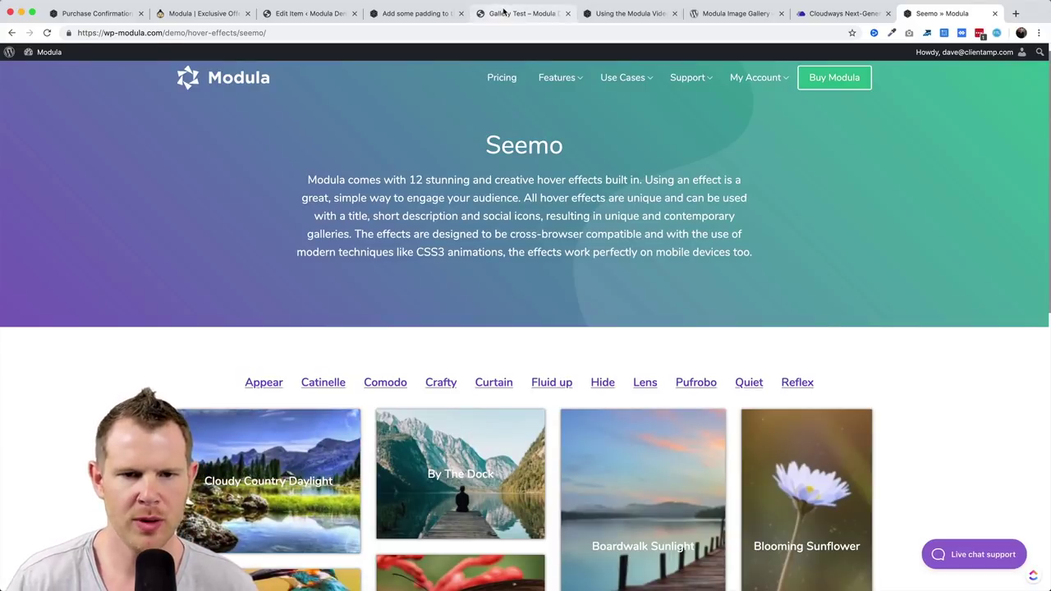
Return to the gallery editor's hover effect settings and review the available effects, keeping Pufrobo selected.
left_click(478, 13)
left_click(419, 13)
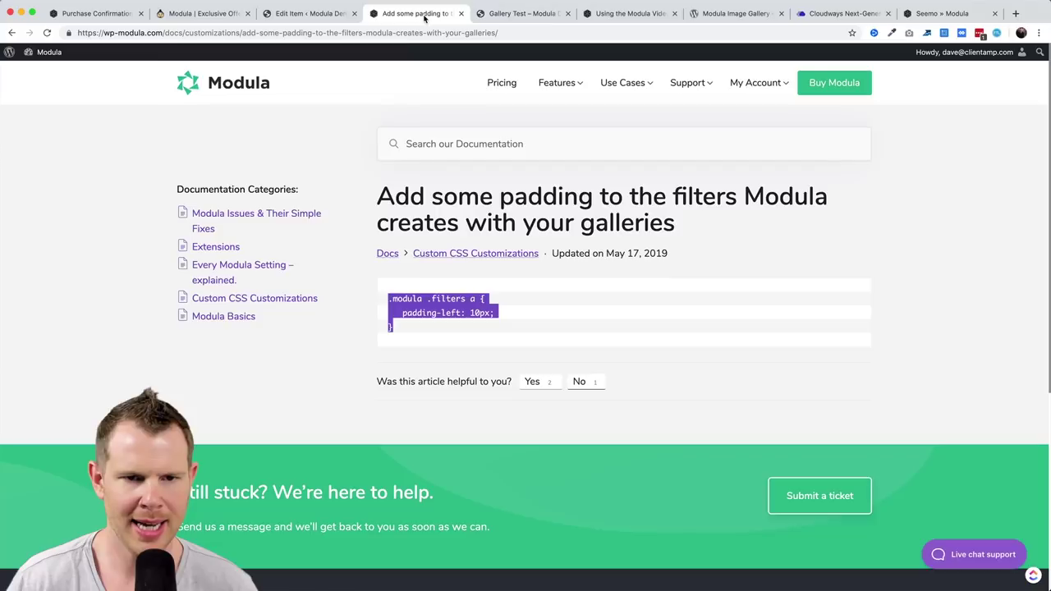
left_click(307, 14)
left_click(143, 391)
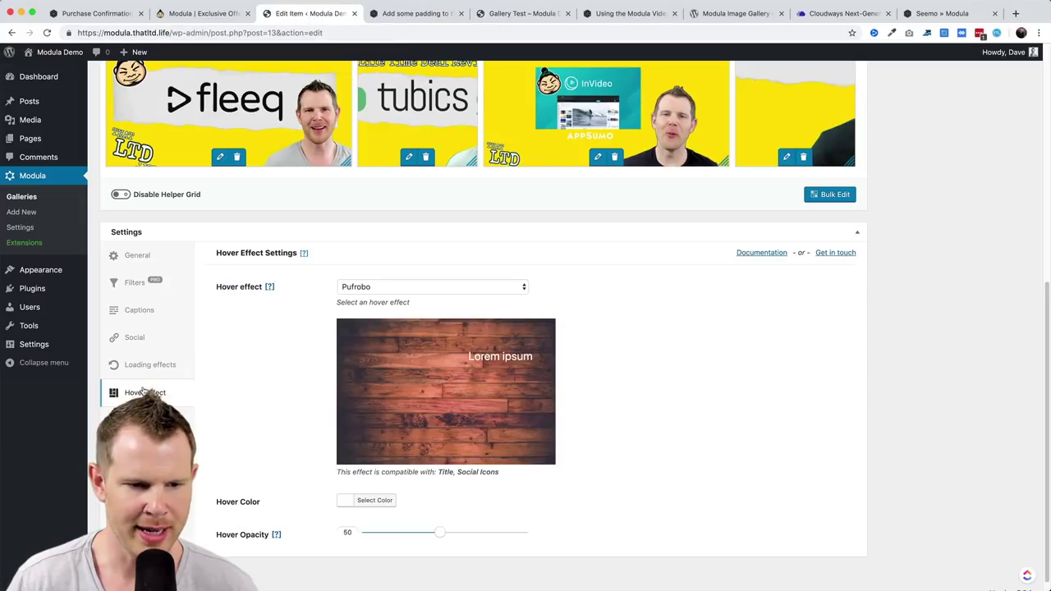
left_click(371, 287)
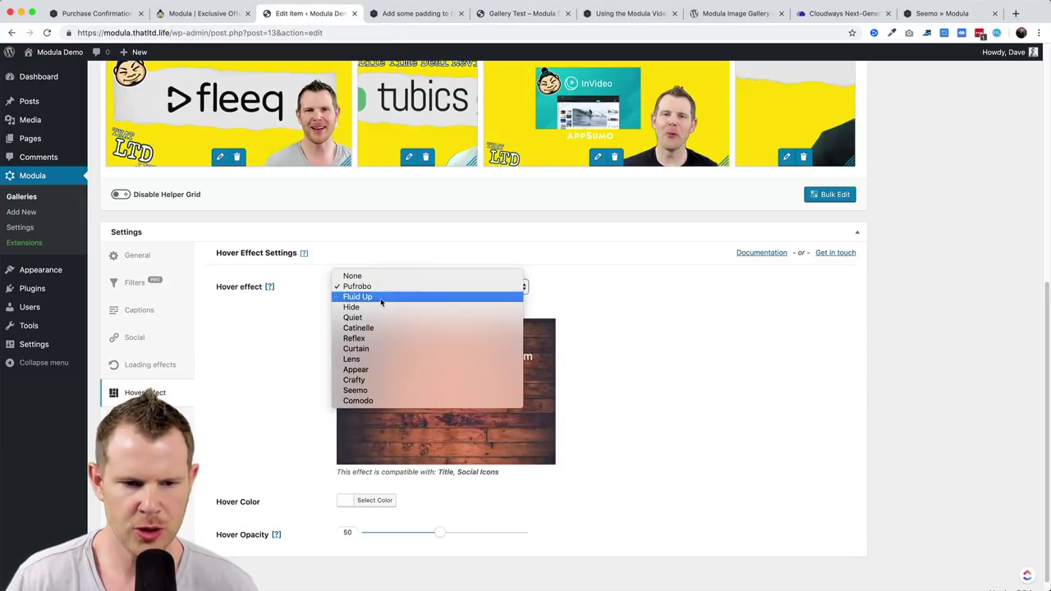
left_click(591, 325)
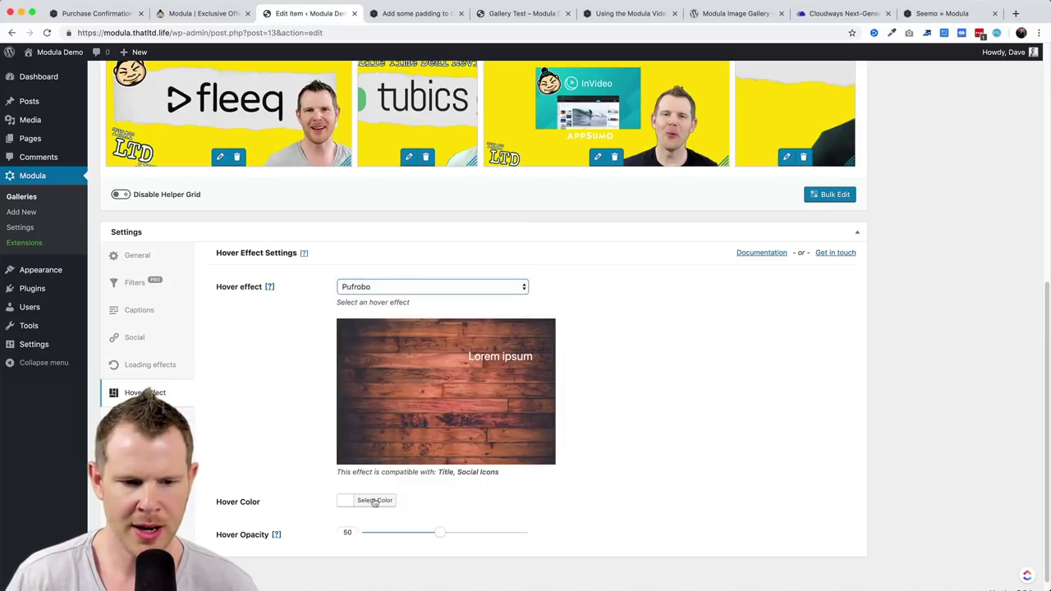
Set the gallery's hover color to grey #898989 and its hover opacity to 100.
left_click(341, 500)
left_click_drag(394, 541, 406, 566)
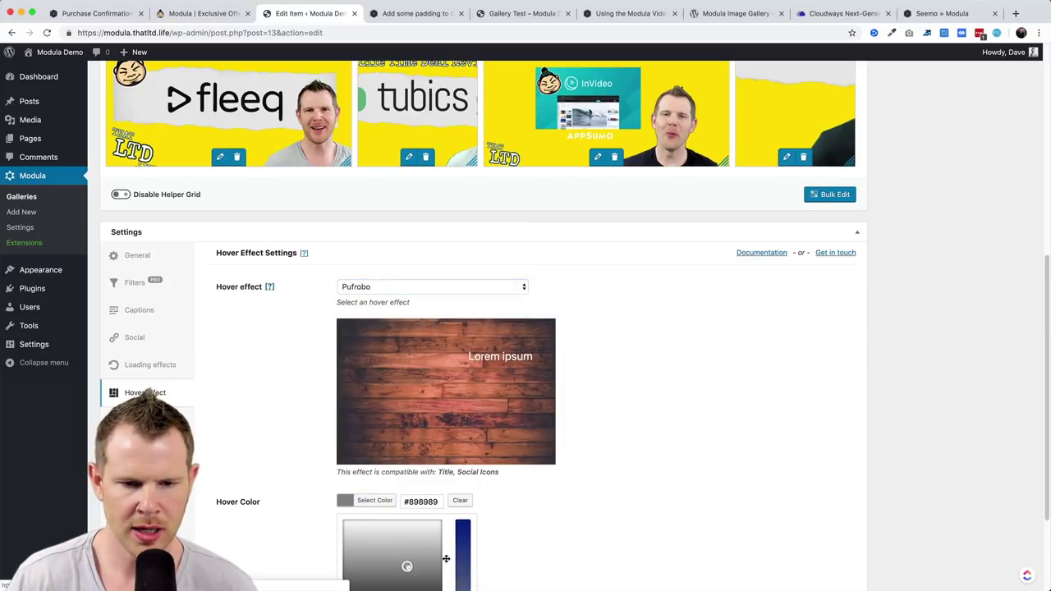
left_click(518, 495)
scroll(657, 429, "down", 1)
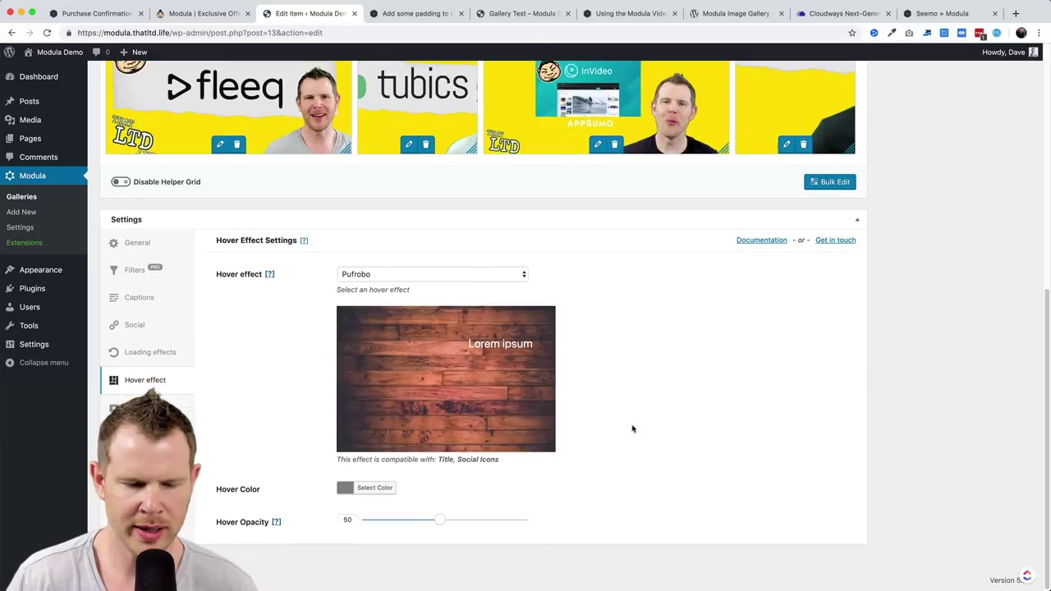
left_click_drag(488, 531, 365, 531)
left_click_drag(615, 526, 655, 526)
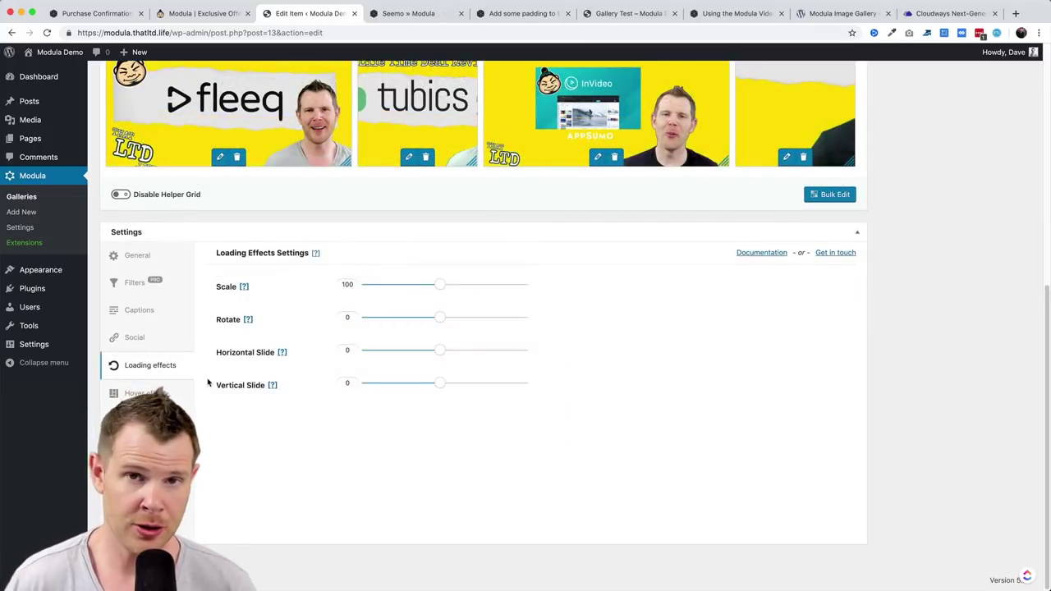
Review the gallery's Style settings and the choices offered for Lightbox & Links, keeping PrettyPhoto.
left_click(172, 397)
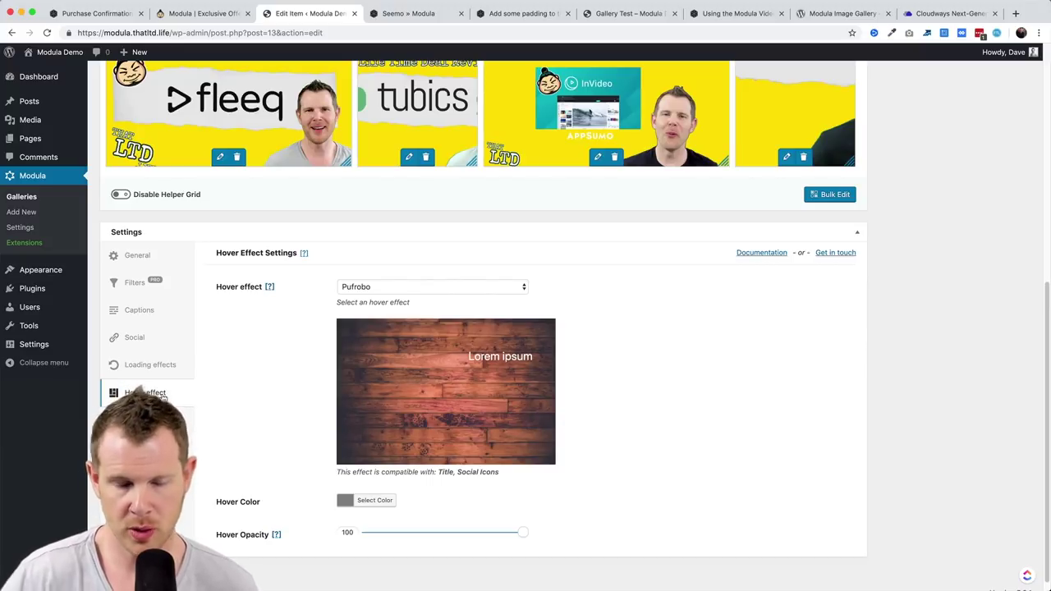
left_click(148, 420)
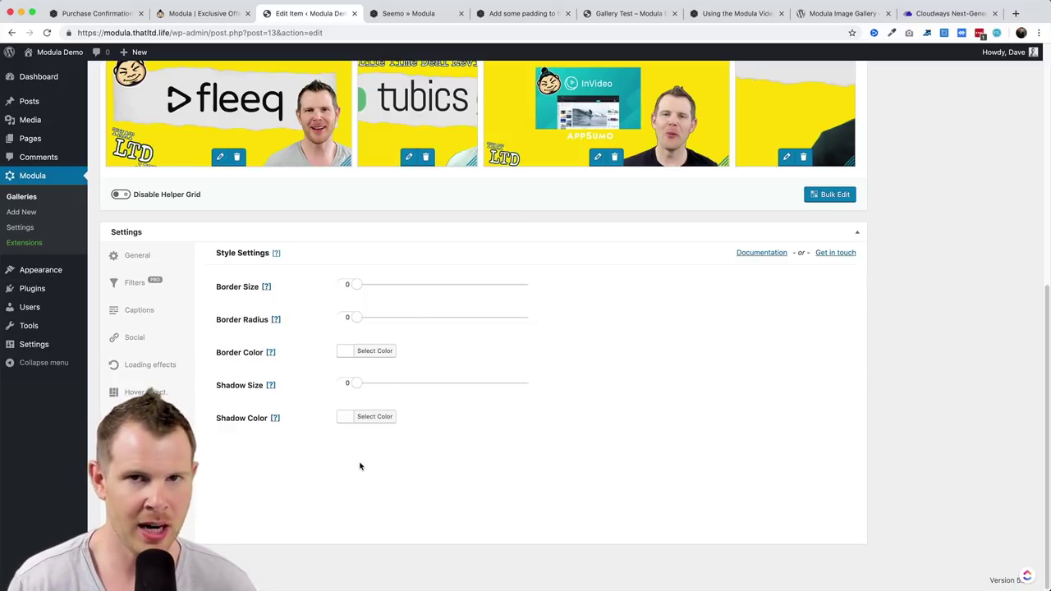
left_click(137, 264)
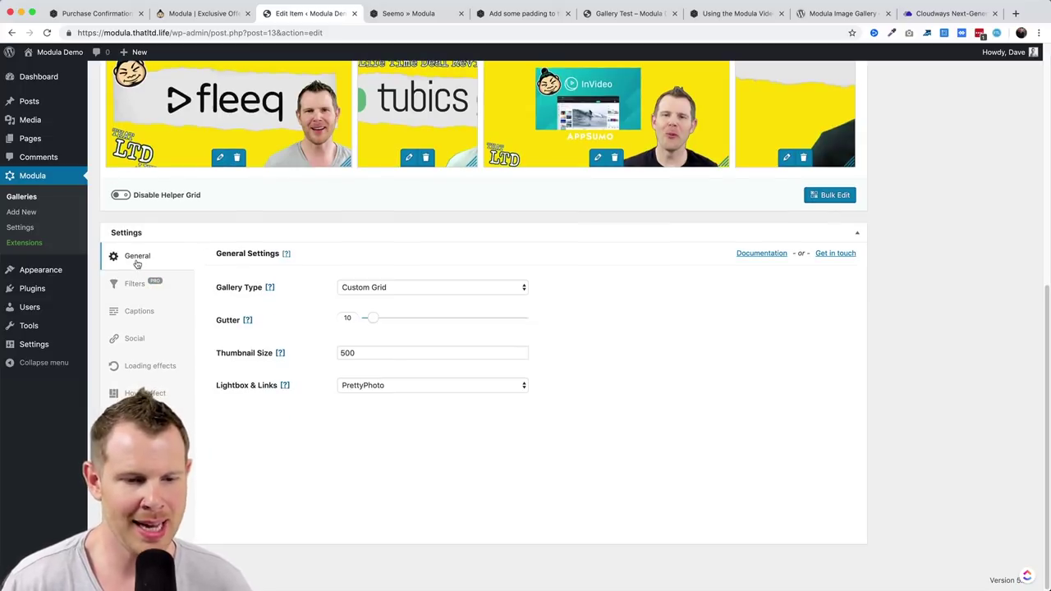
double_click(261, 387)
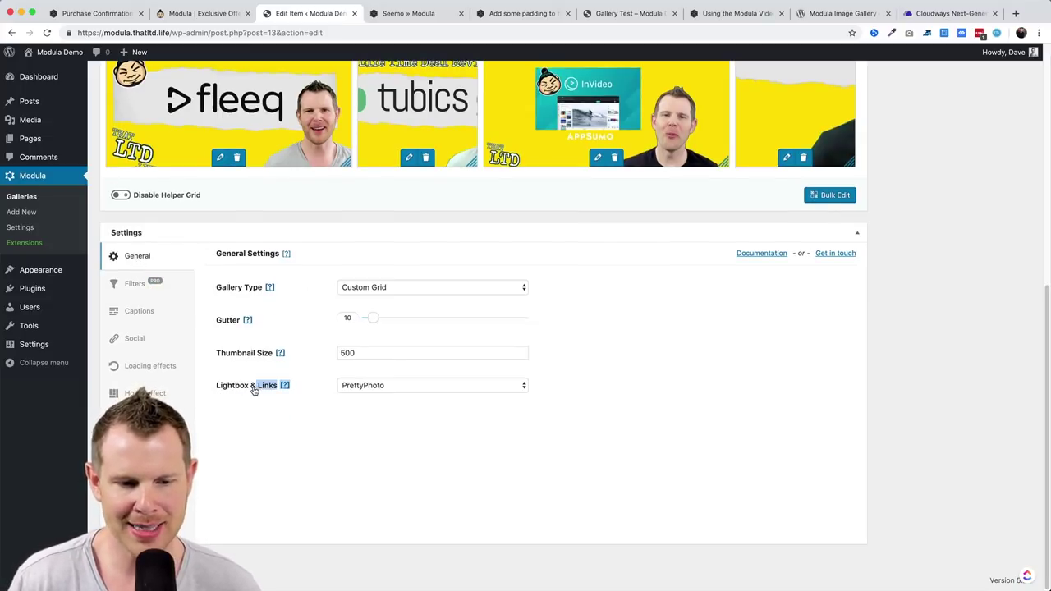
left_click(384, 387)
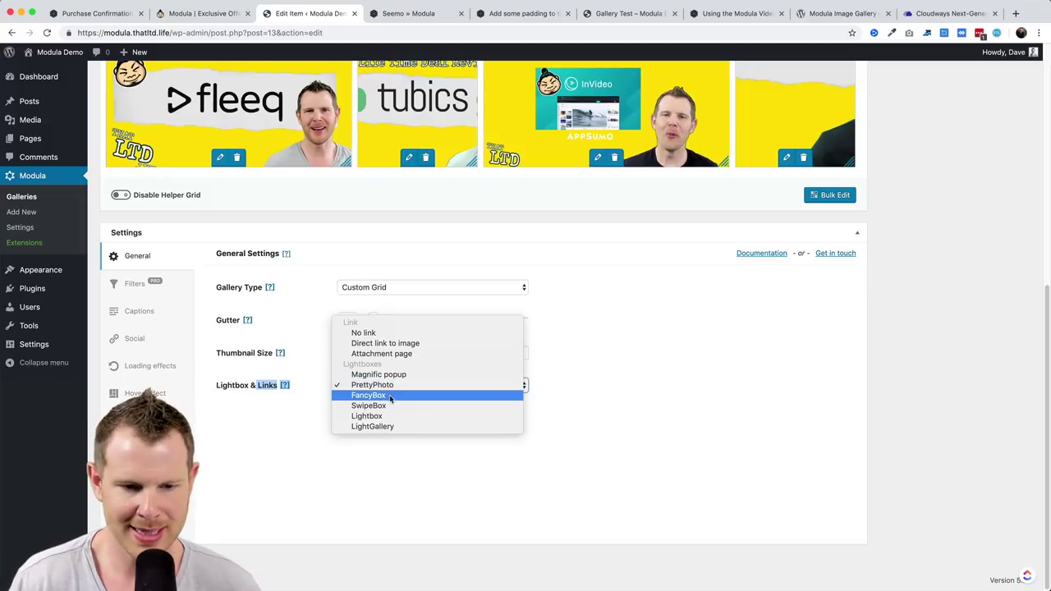
key("Escape")
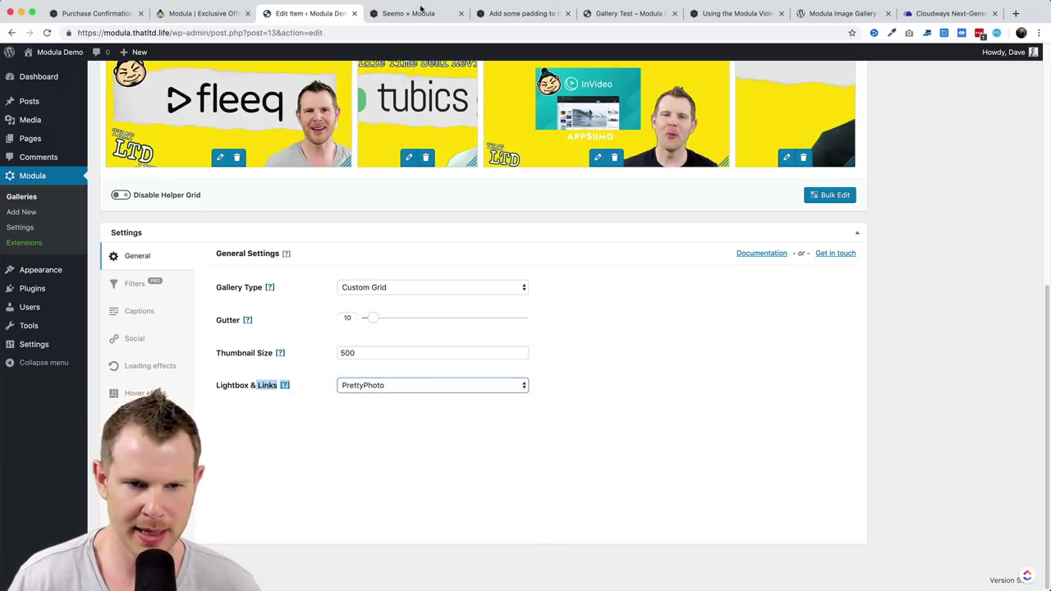
Open the FancyBox demo on the Modula site, page through its enlarged images and close the lightbox.
left_click(408, 14)
mouse_move(560, 82)
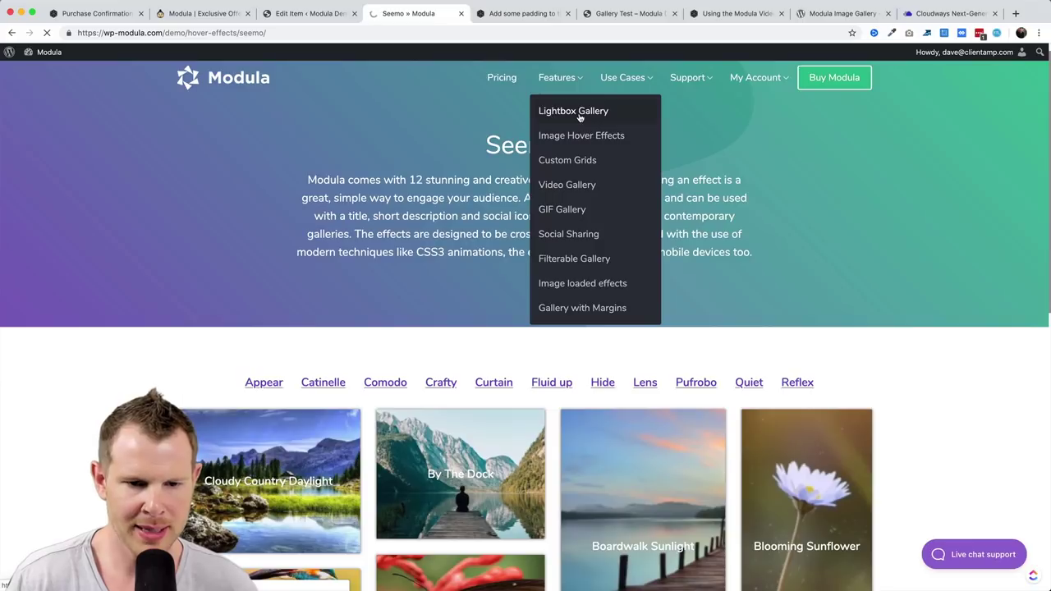
scroll(400, 306, "down", 3)
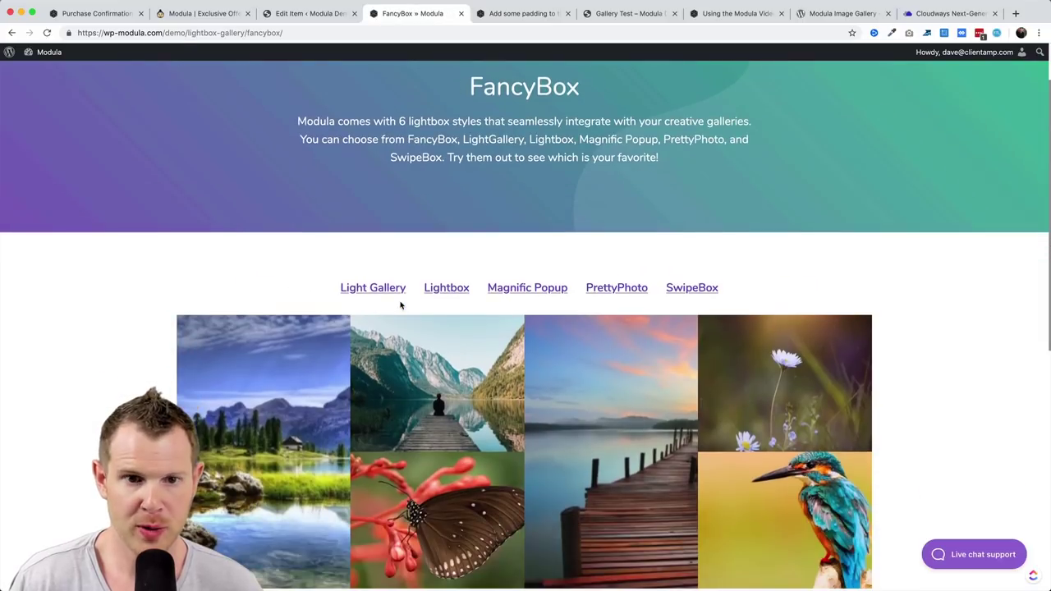
left_click(249, 382)
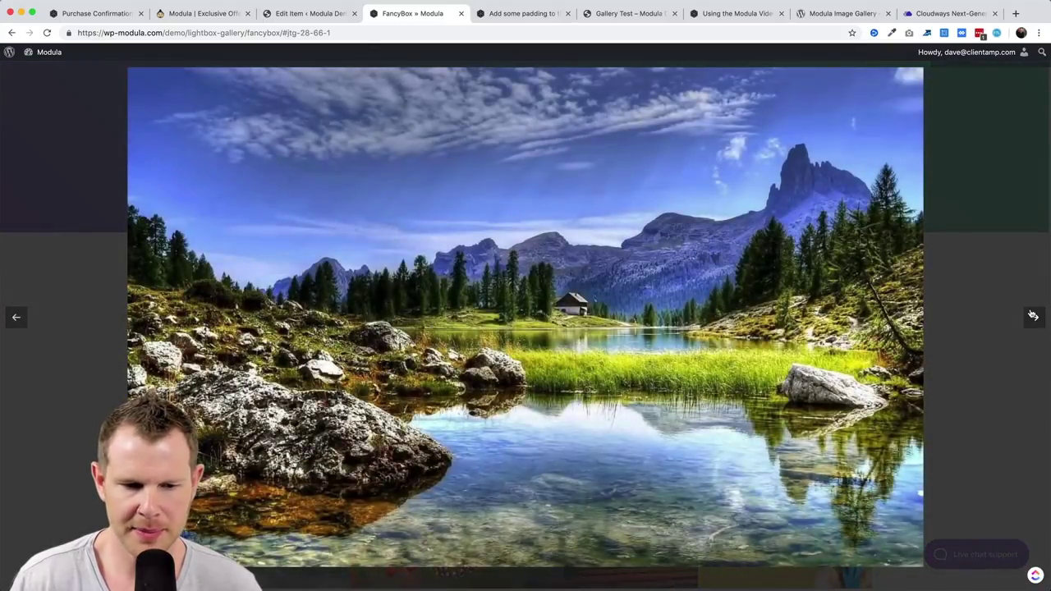
left_click(1033, 316)
left_click(1033, 316)
left_click(989, 189)
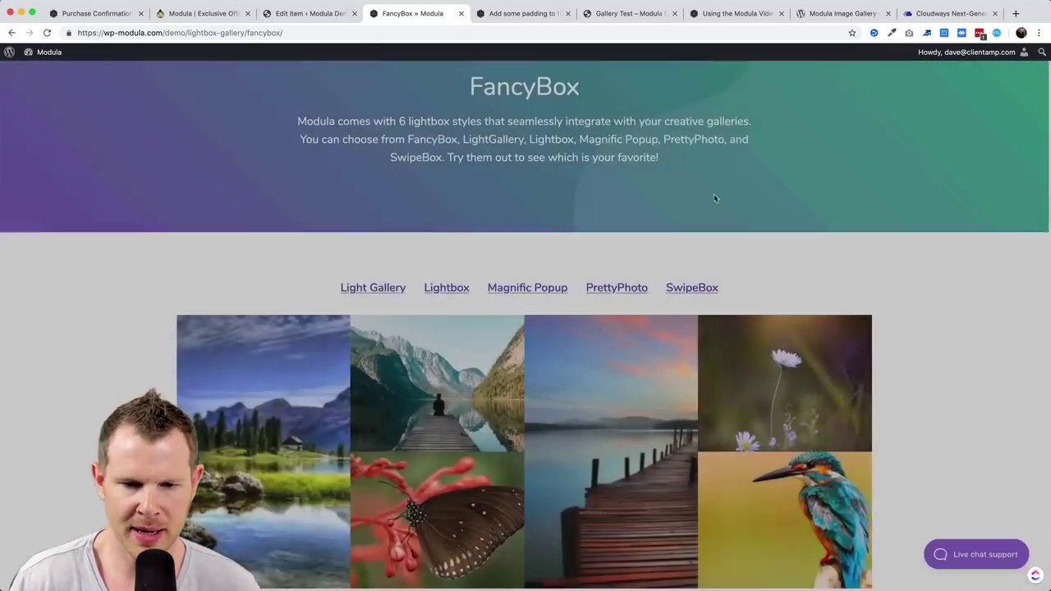
Open the Light Gallery demo, page through its enlarged images starting from the dock photo, and close the viewer.
scroll(624, 246, "down", 2)
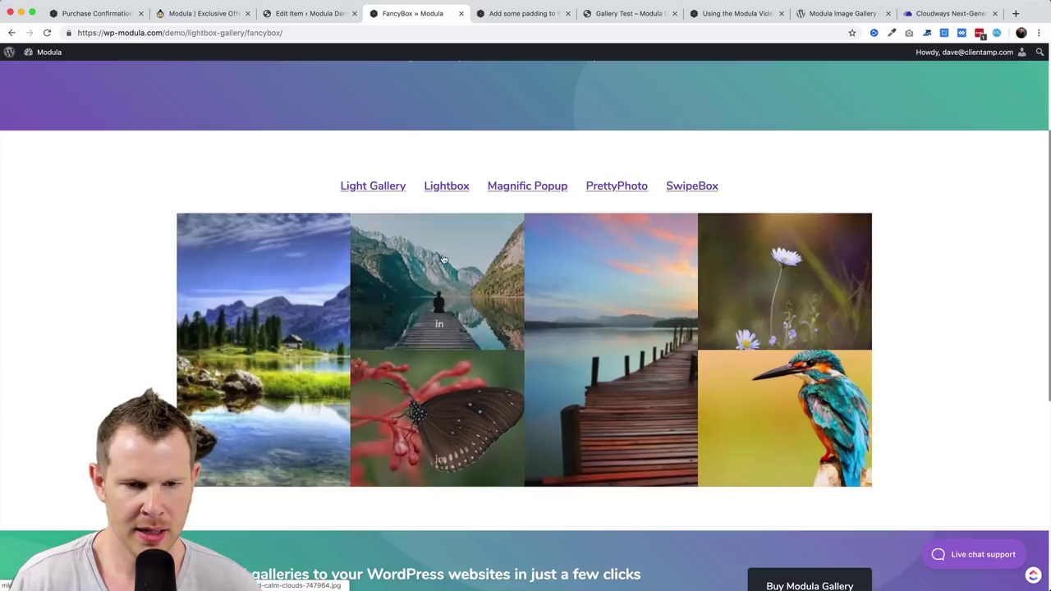
left_click(367, 188)
scroll(417, 303, "down", 4)
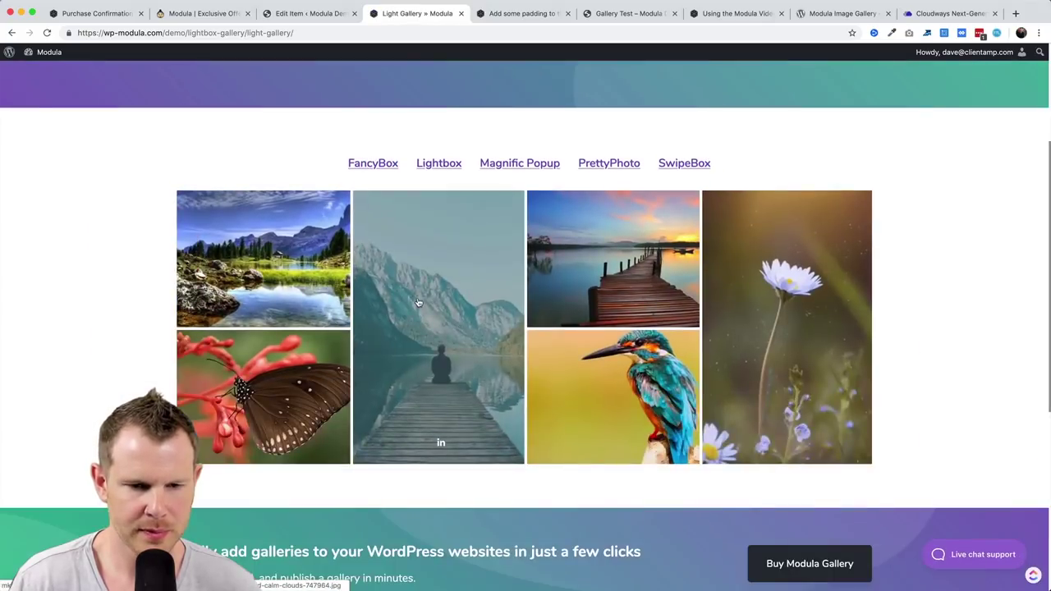
left_click(417, 303)
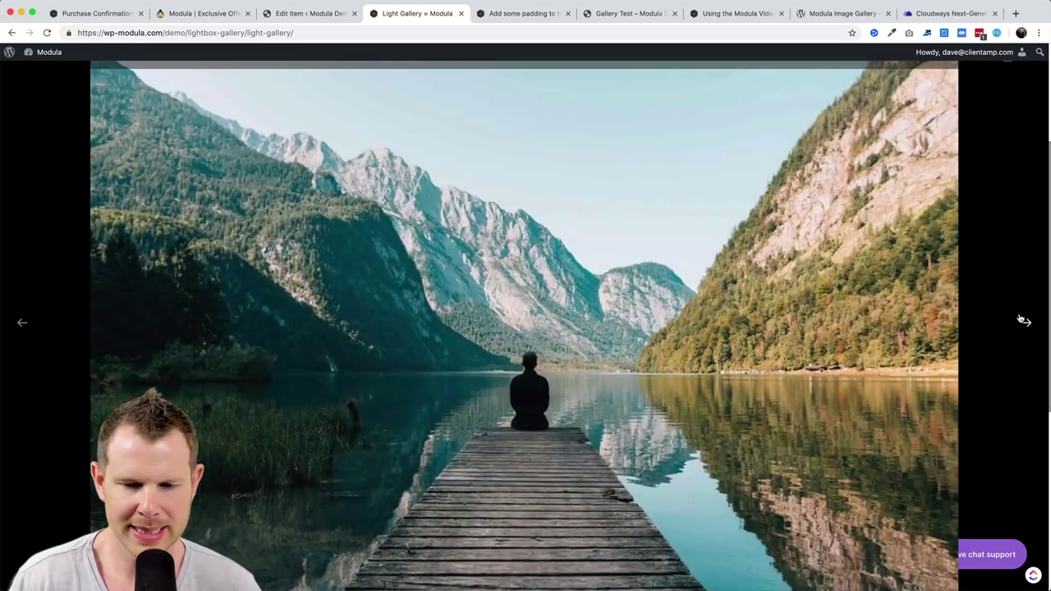
left_click(1022, 321)
left_click(1022, 320)
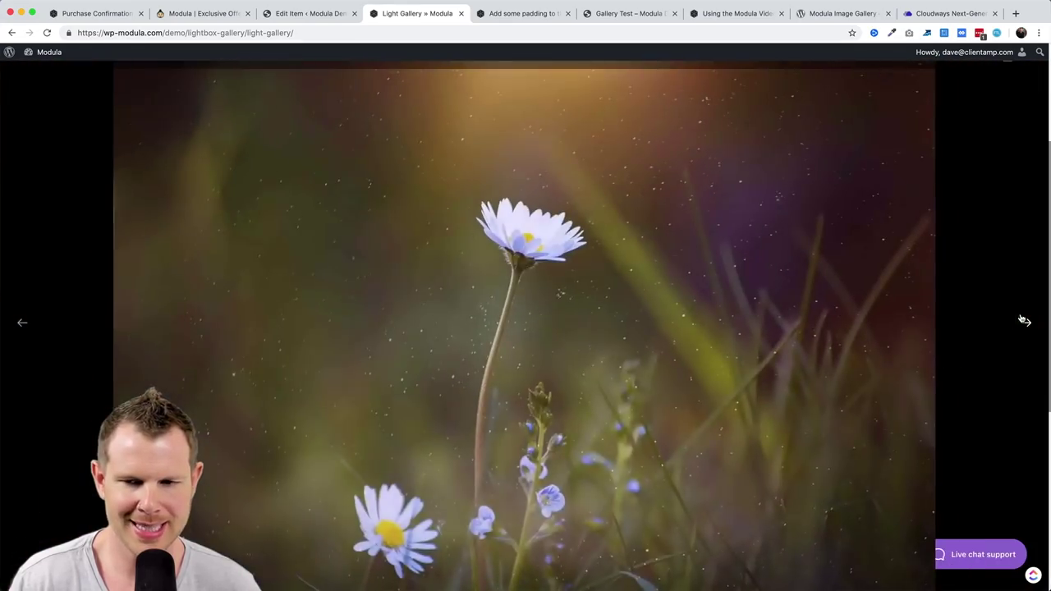
left_click(1022, 320)
left_click(1012, 171)
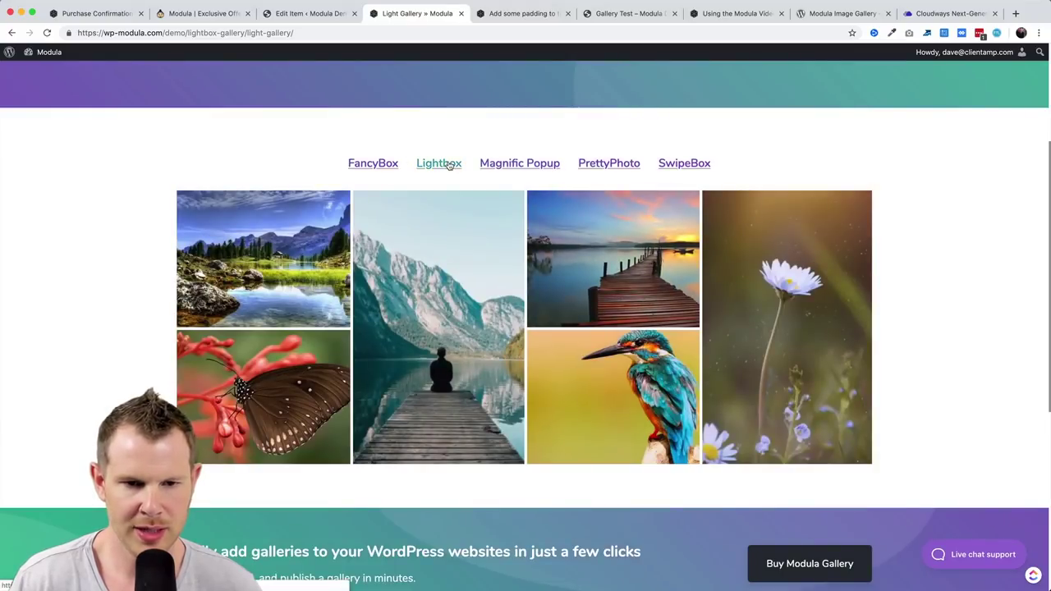
Open the Lightbox demo, enlarge the mountain lake photo to examine its caption and counter, and close the viewer.
scroll(371, 375, "down", 3)
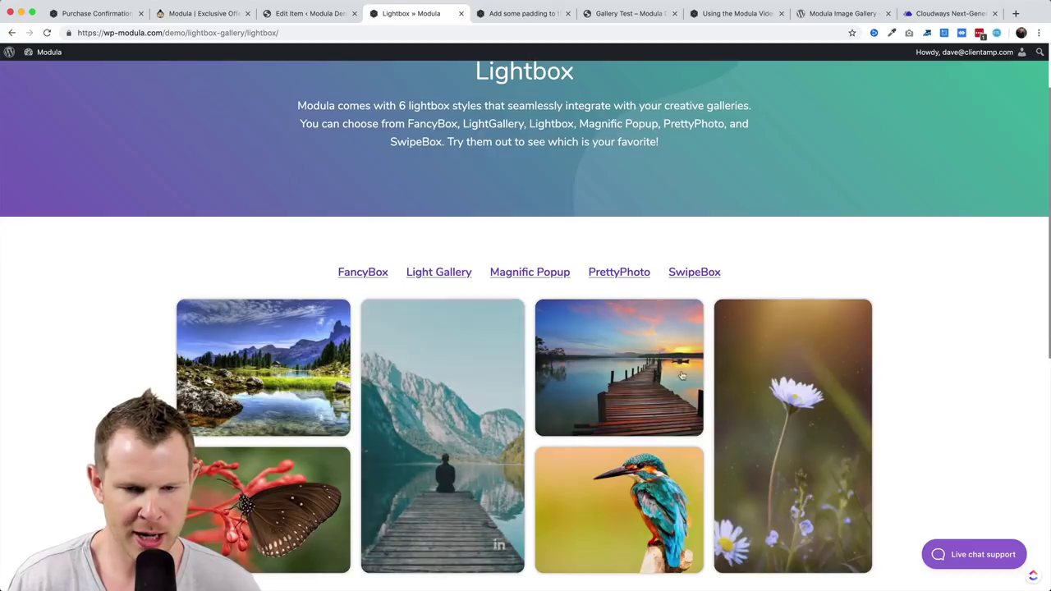
left_click(292, 349)
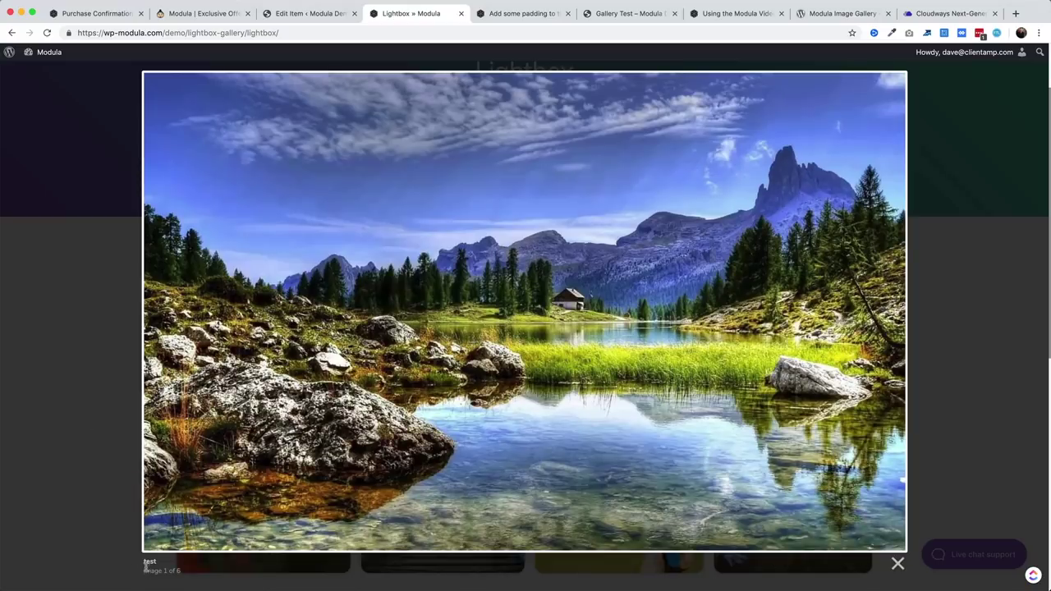
left_click(897, 565)
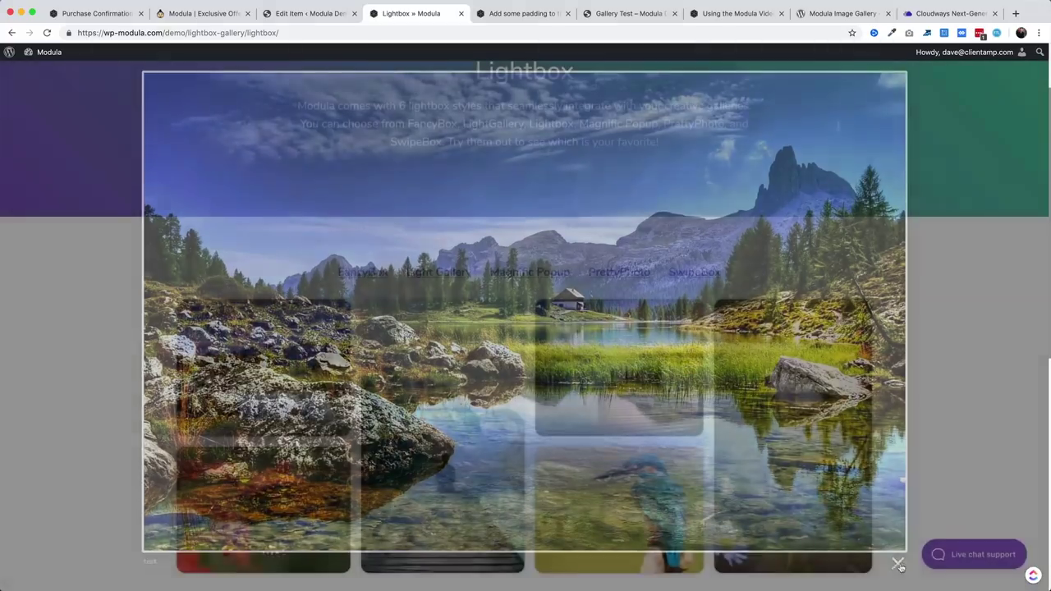
Open the Magnific Popup demo, page through its enlarged images starting from the mountain lake photo, and close the popup.
left_click(534, 276)
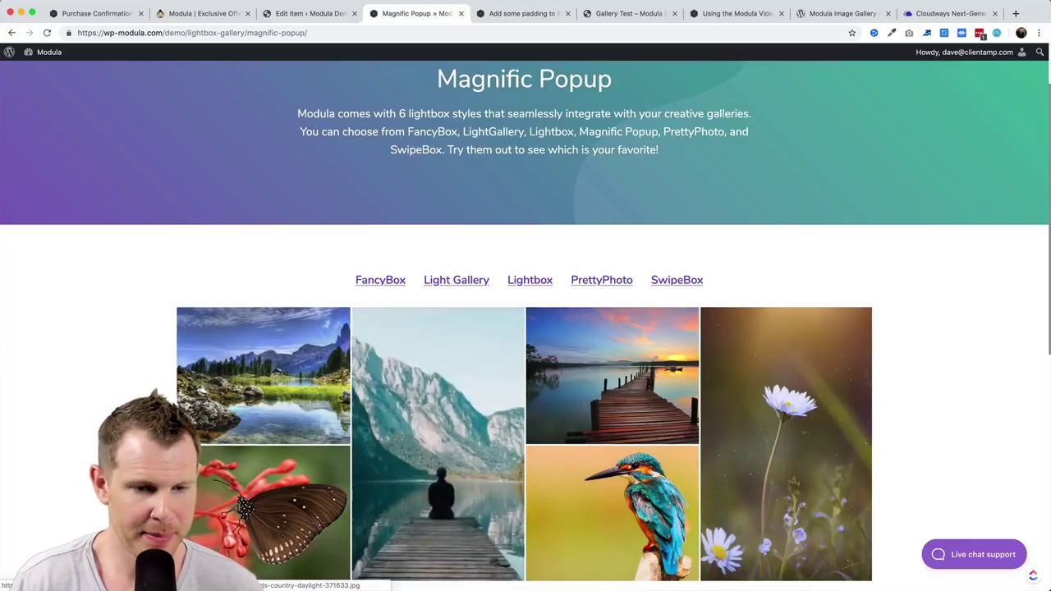
left_click(240, 394)
left_click(1028, 318)
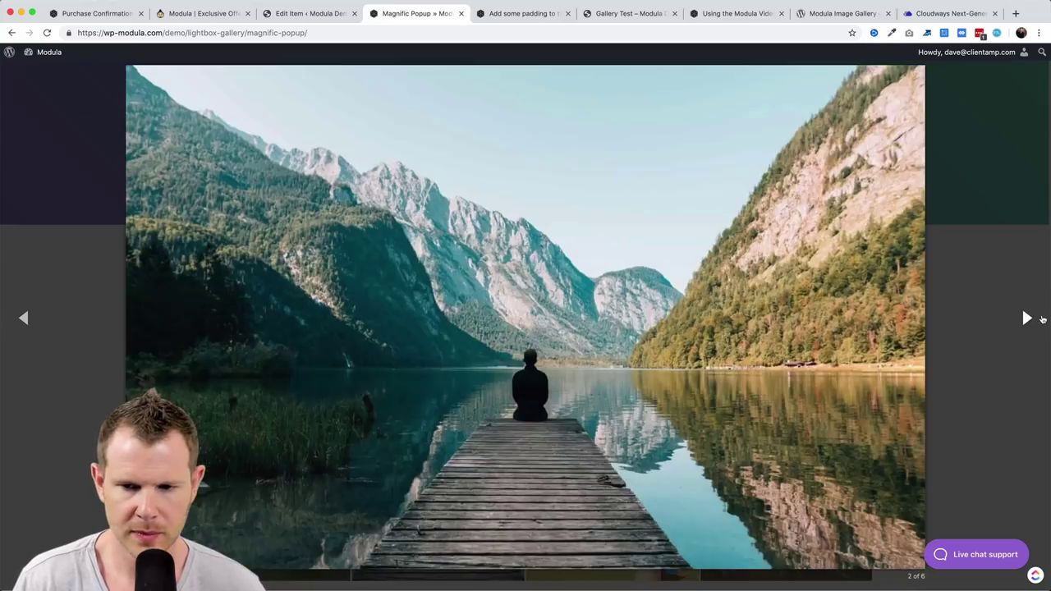
left_click(1042, 320)
left_click(1042, 319)
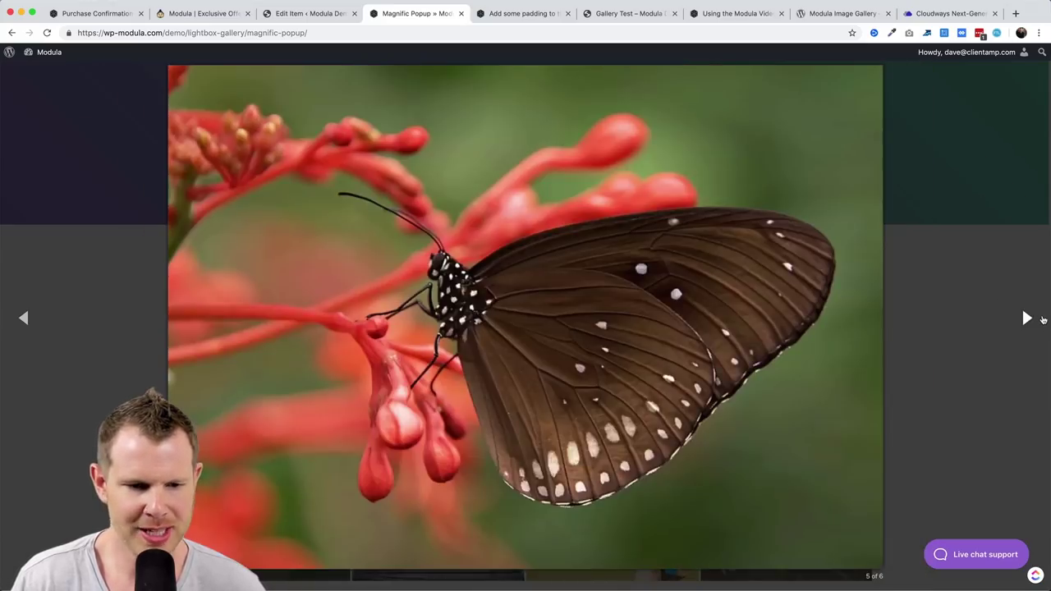
left_click(1043, 319)
left_click(991, 185)
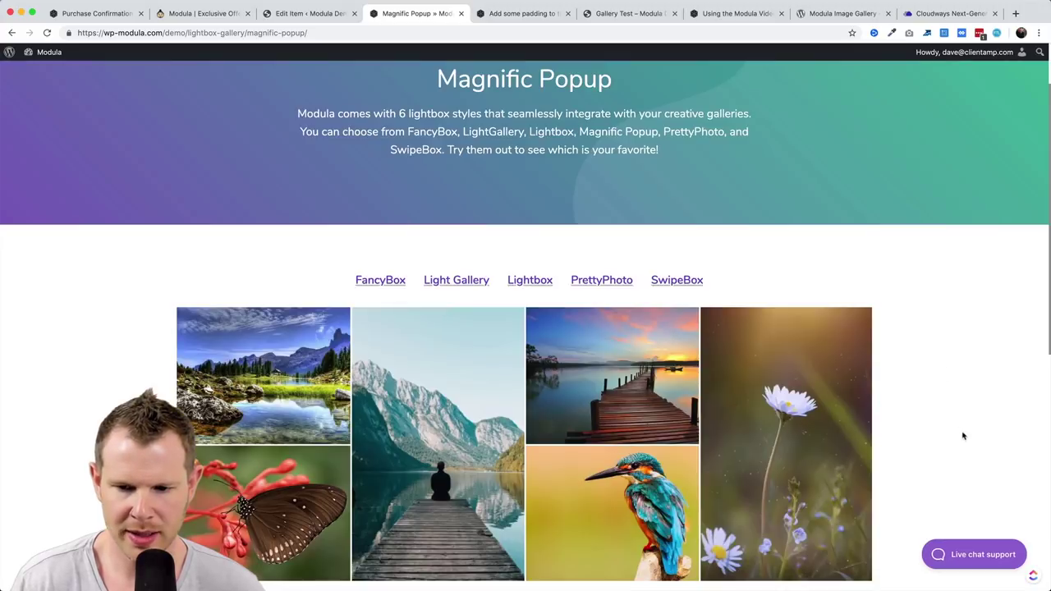
Open the PrettyPhoto demo, browse its enlarged images through the thumbnails, and try the slideshow playback from the lake photo.
left_click(600, 280)
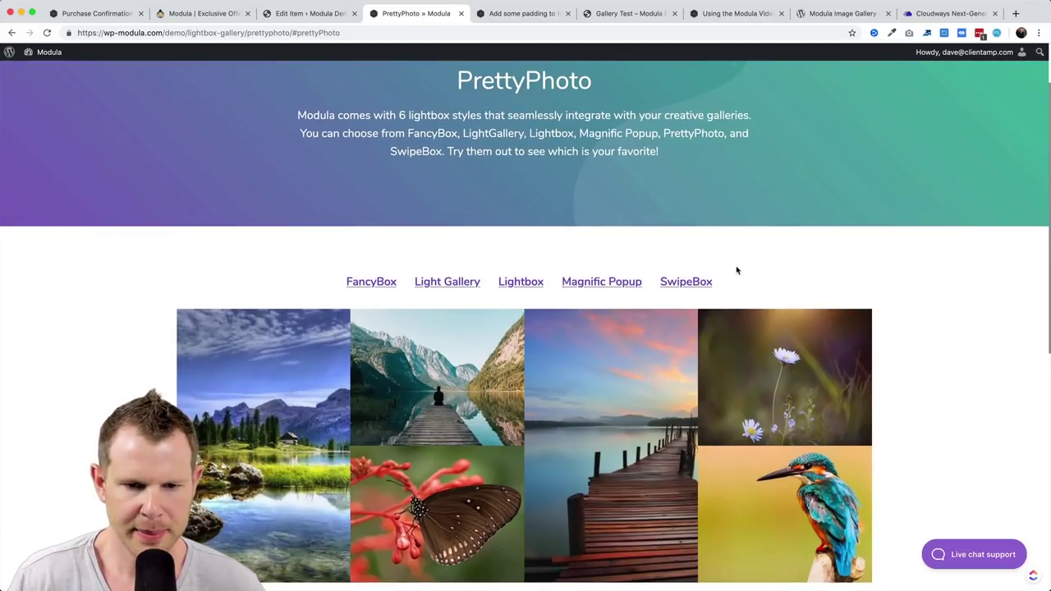
left_click(263, 393)
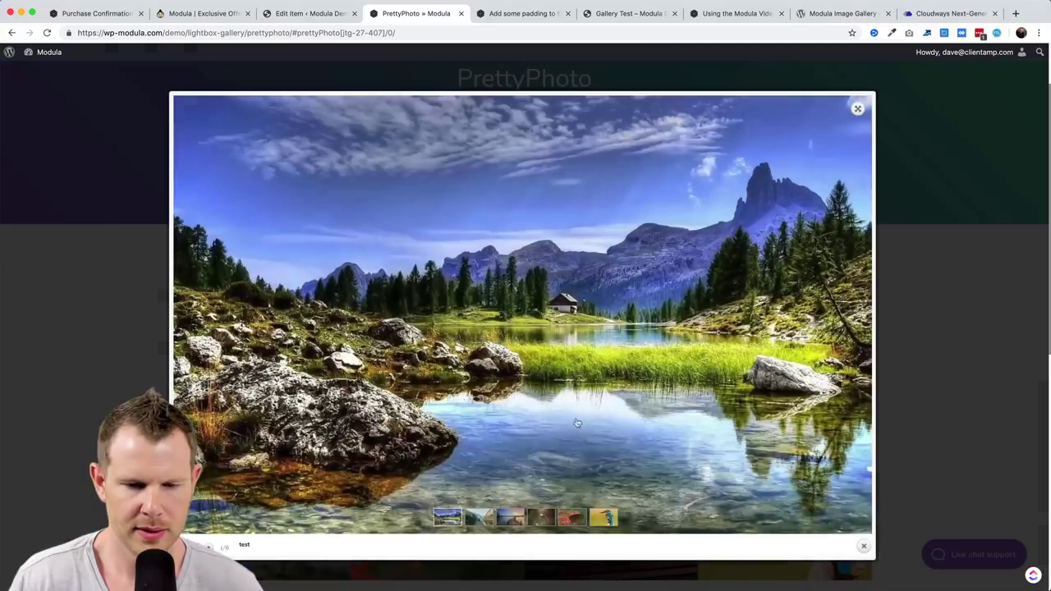
left_click(470, 518)
left_click(517, 522)
left_click(577, 522)
left_click(606, 517)
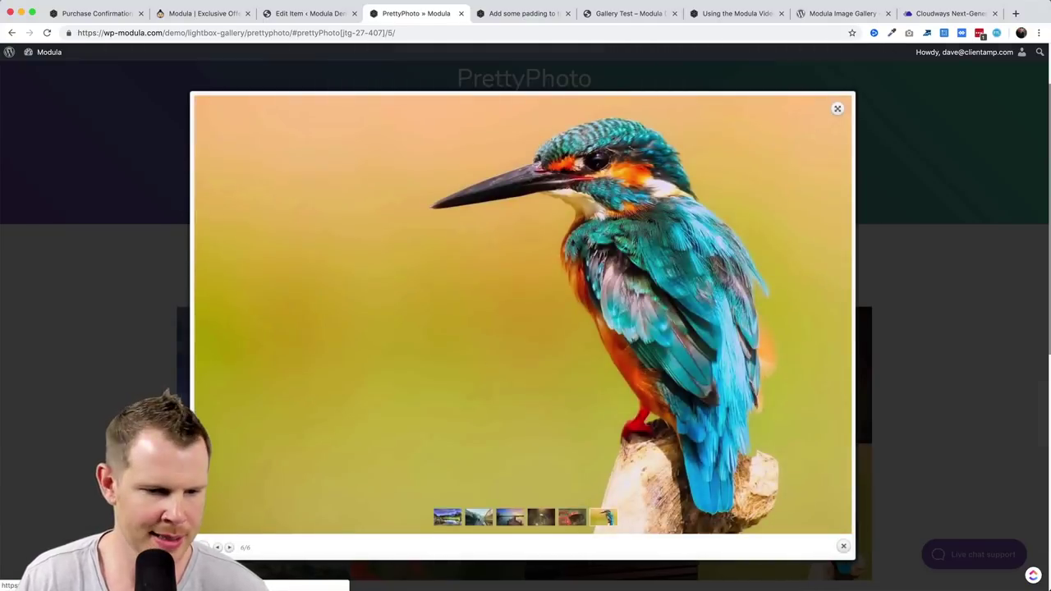
left_click(227, 548)
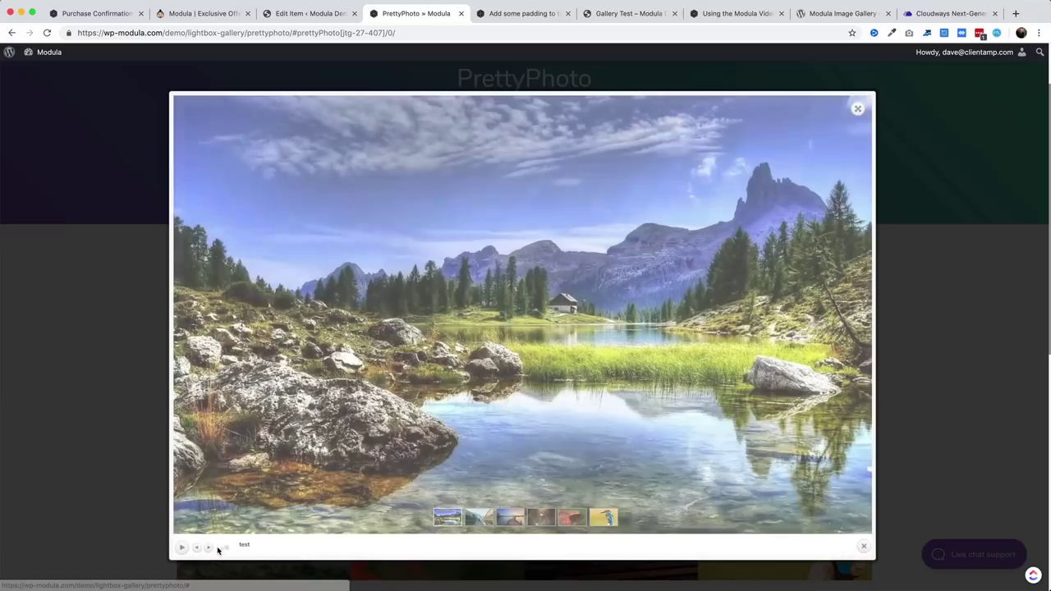
key("Escape")
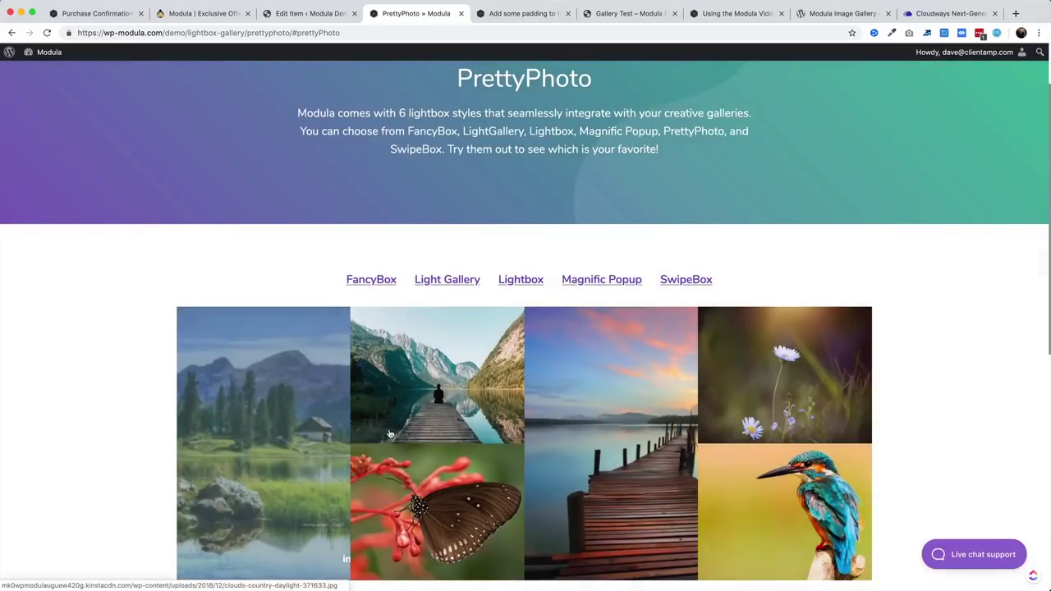
left_click(297, 449)
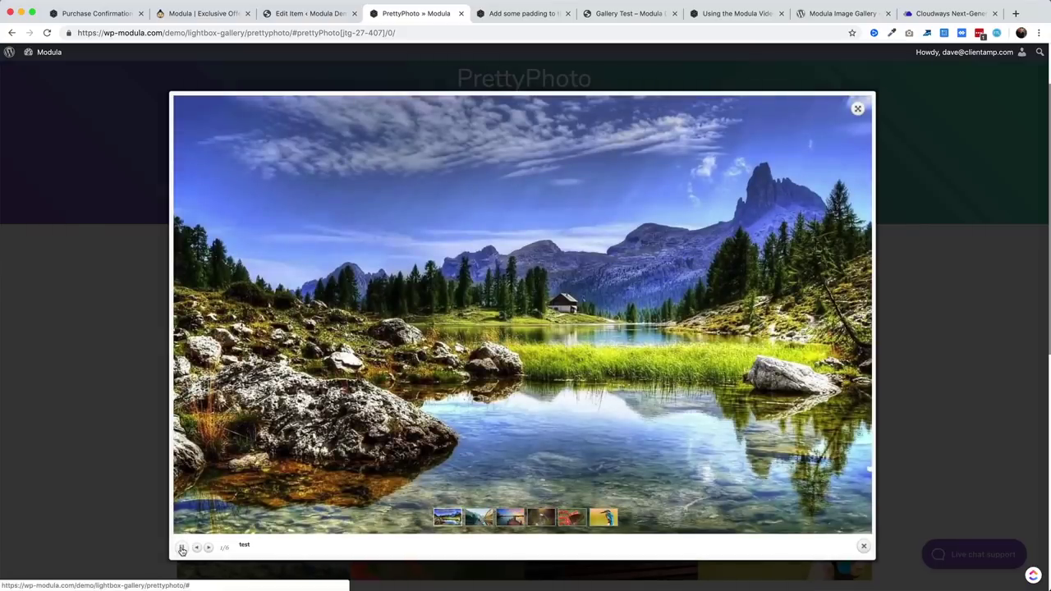
left_click(182, 548)
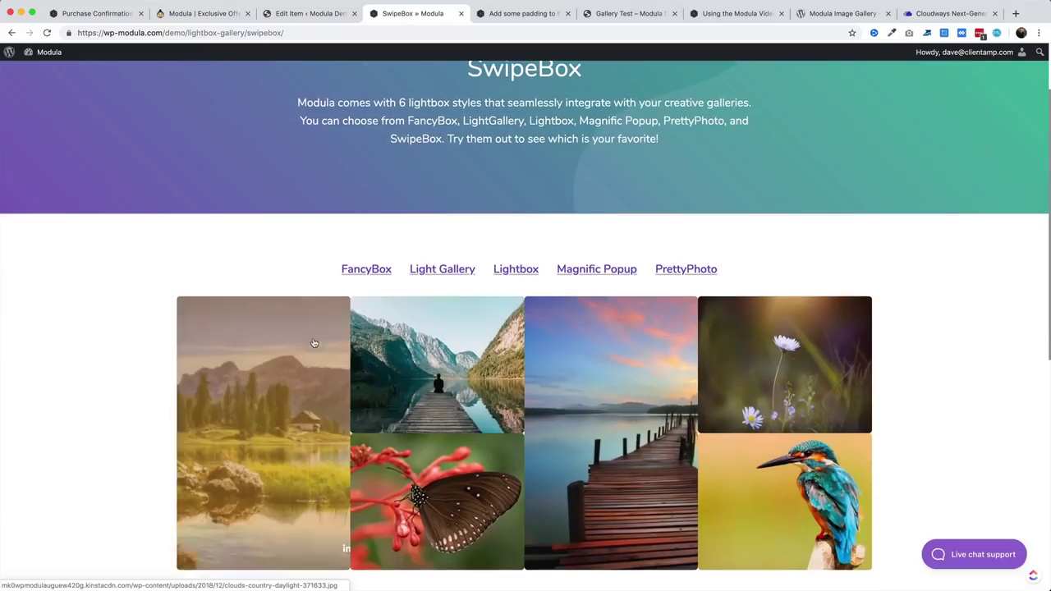
In the SwipeBox demo, enlarge the mountain lake photo, page forward to the butterfly image, and close the viewer.
left_click(267, 400)
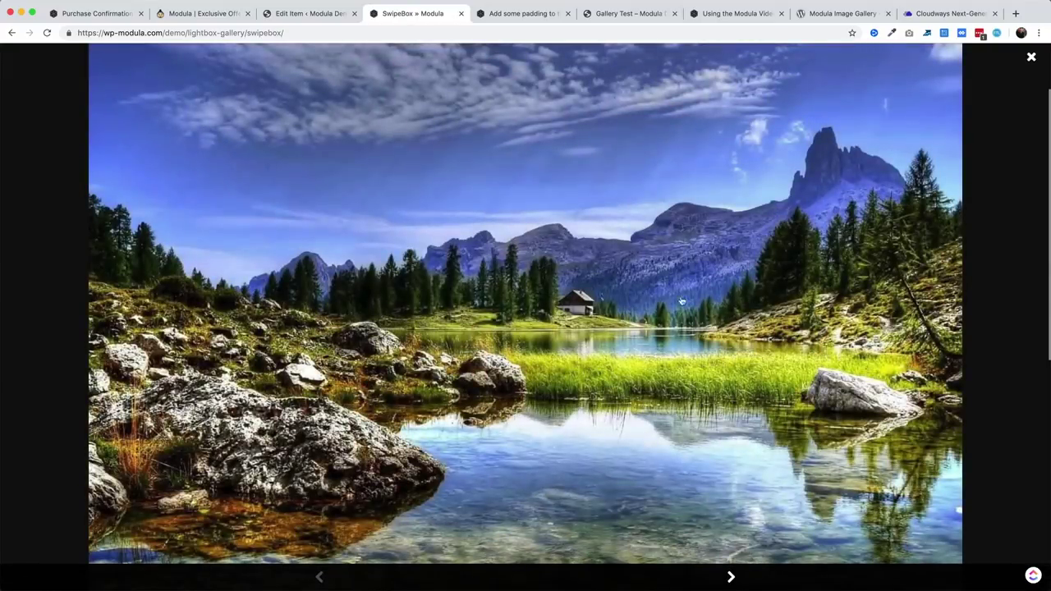
left_click(730, 577)
left_click(731, 576)
left_click(732, 577)
left_click(733, 577)
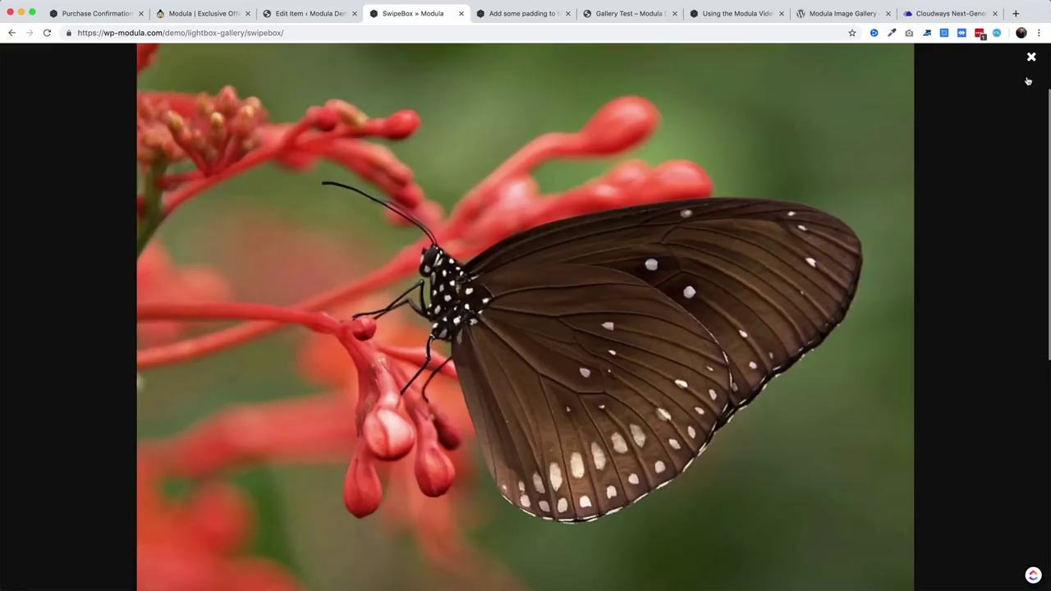
left_click(1031, 57)
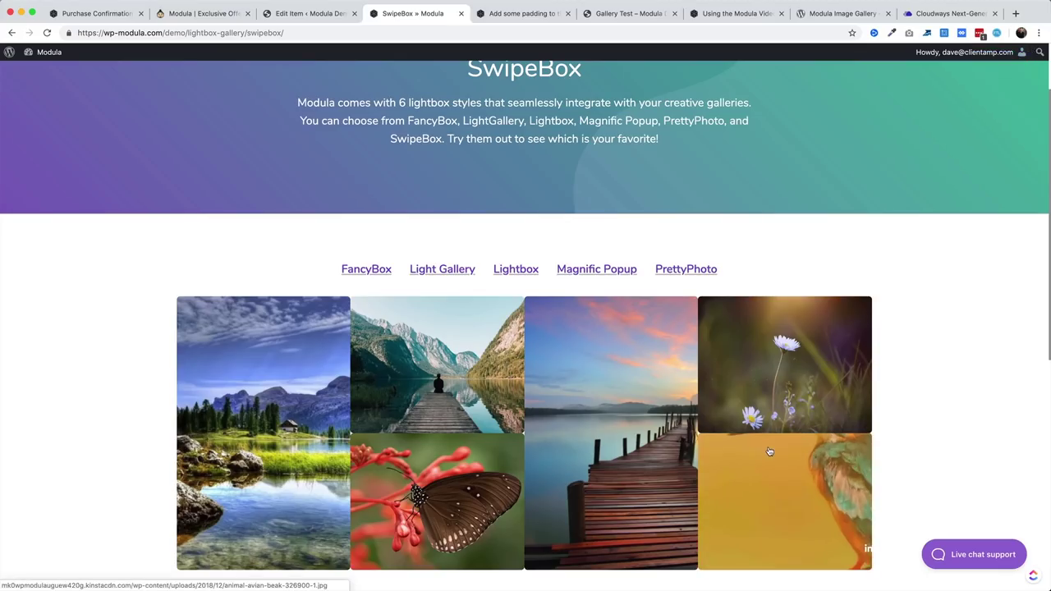